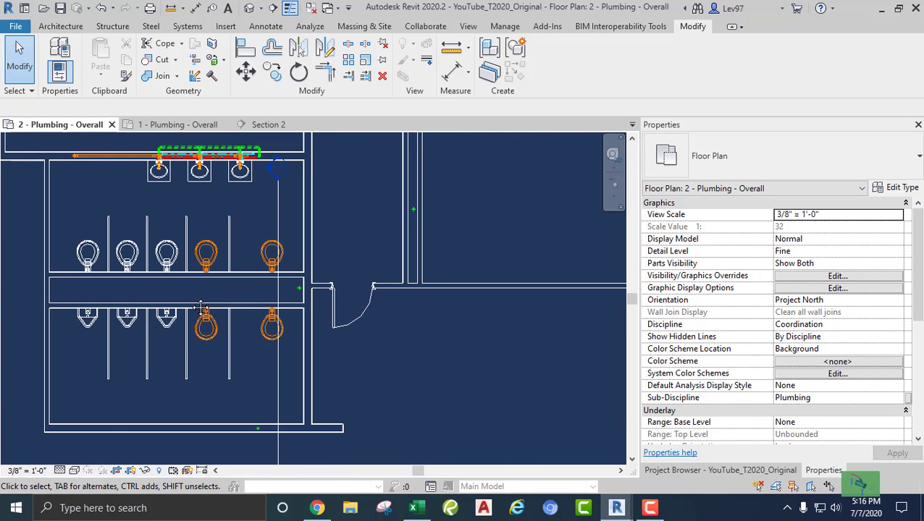
Step: Draw a 4" PVC pipe about 17' 3" long from east to west along the chase, sloping down at 1/8" / 12"
scroll(340, 307, up, 4)
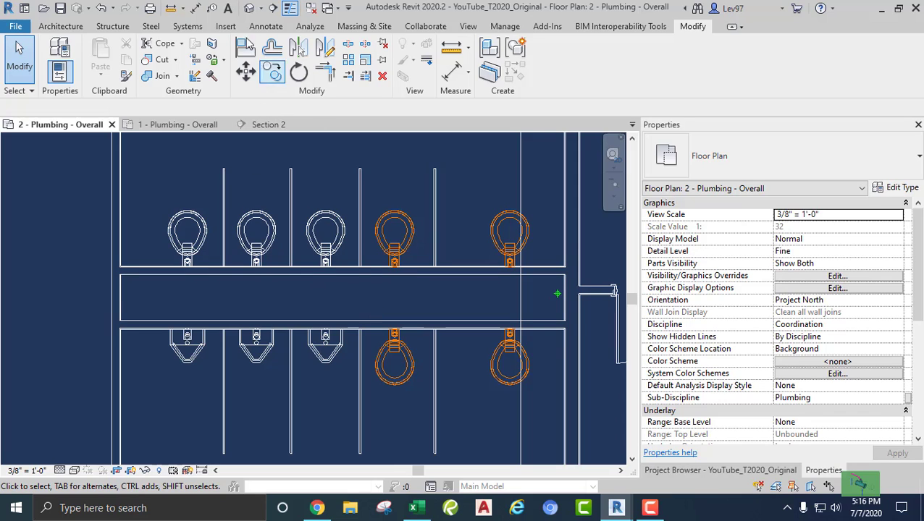
click(187, 26)
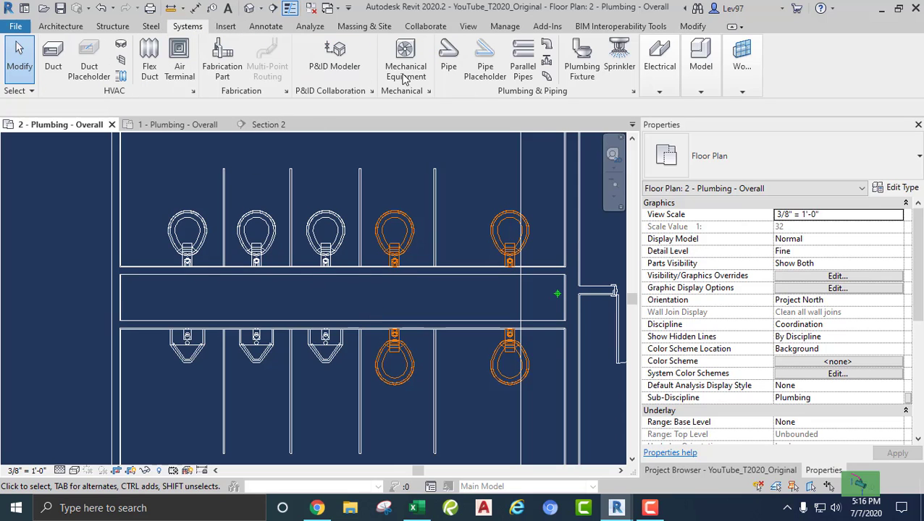
click(450, 61)
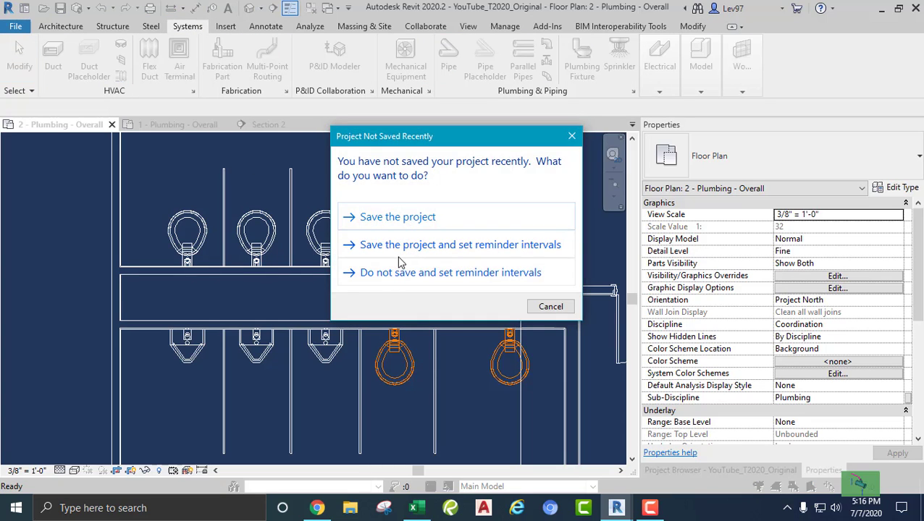
click(400, 266)
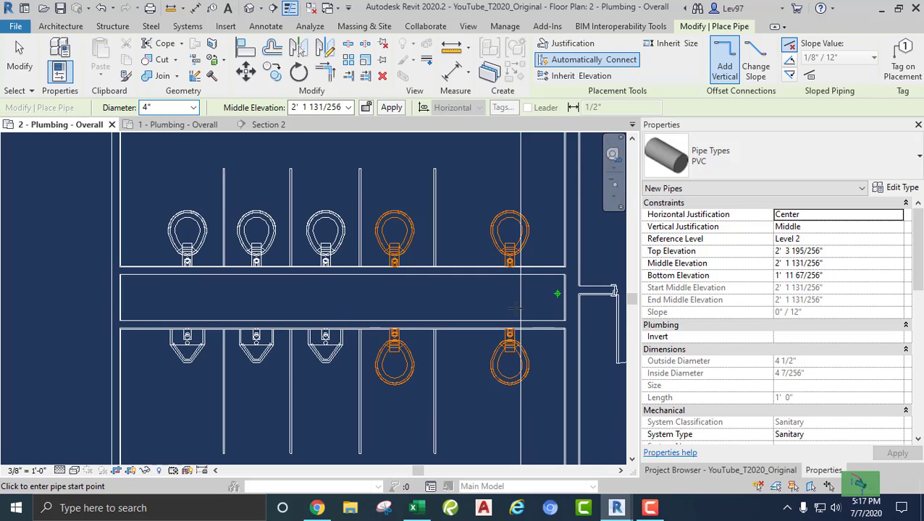
click(535, 297)
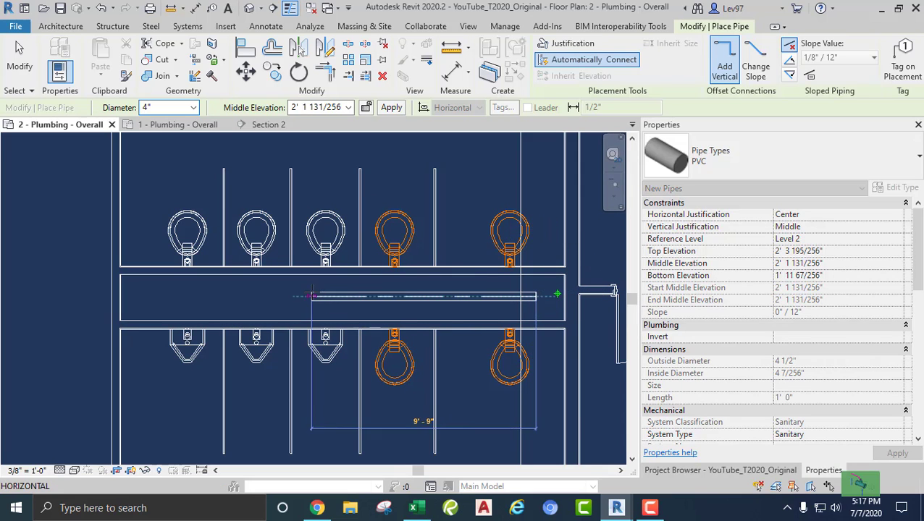
click(791, 76)
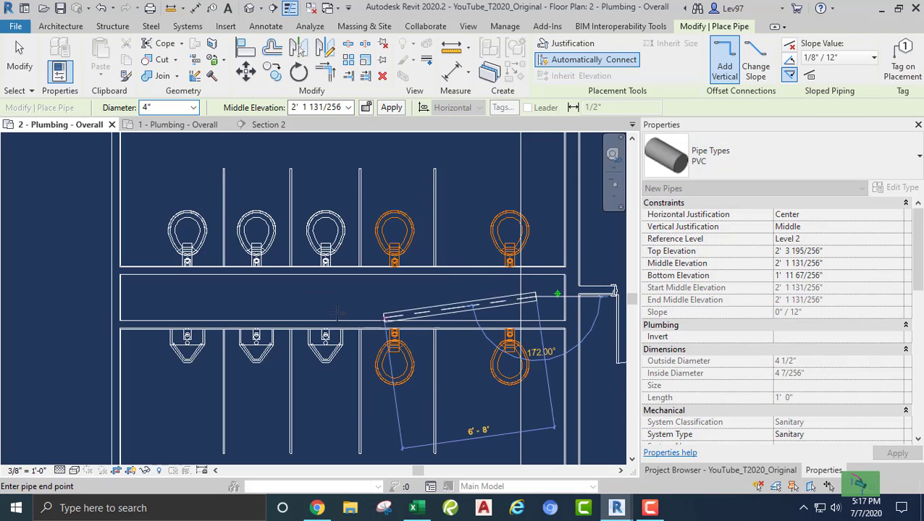
click(140, 296)
key(Escape)
key(Escape)
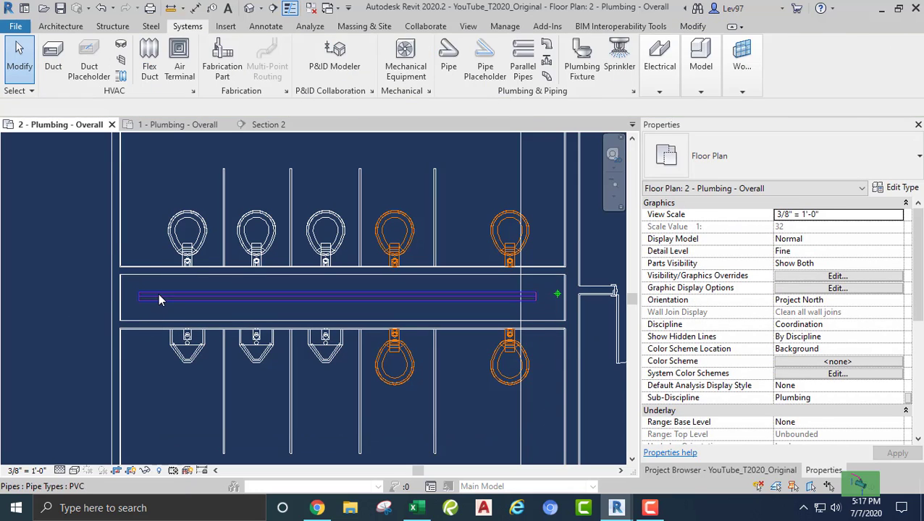
click(159, 296)
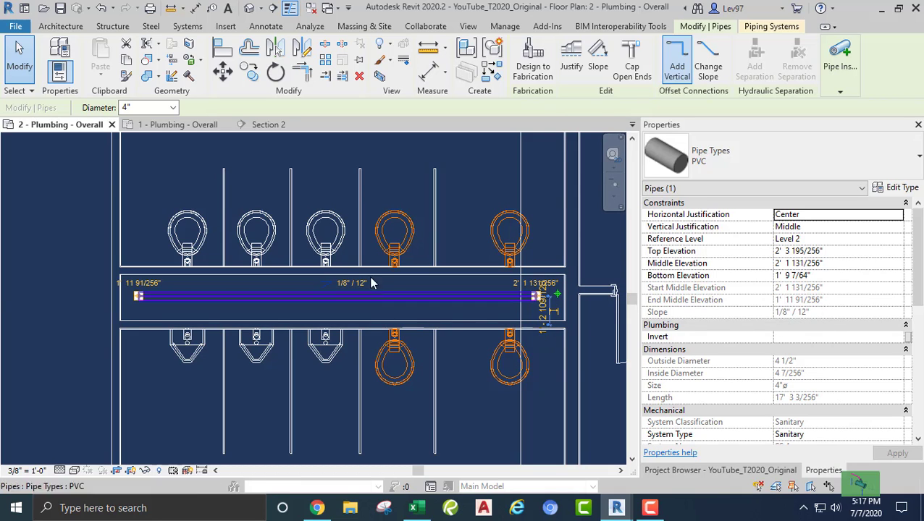
key(Escape)
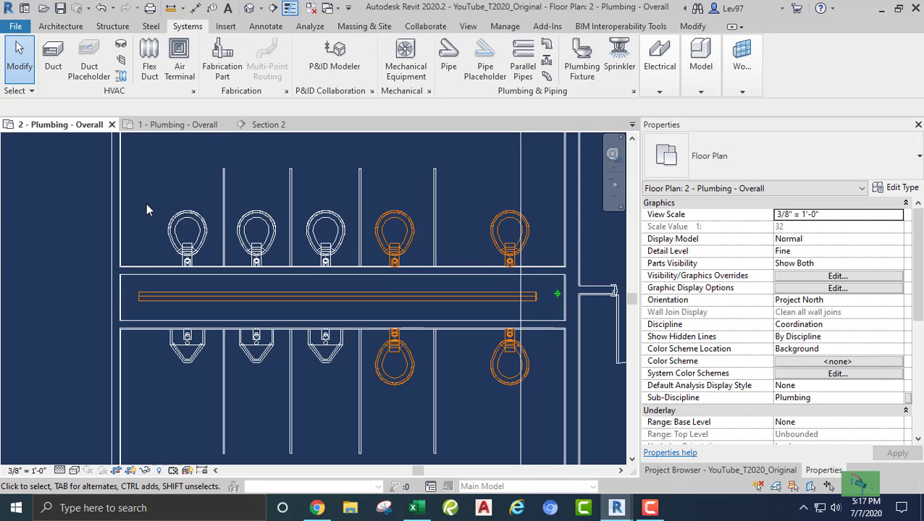
Step: Nudge the sloped pipe slightly east along the chase between the two rows of fixtures
middle_drag(525, 303, 341, 233)
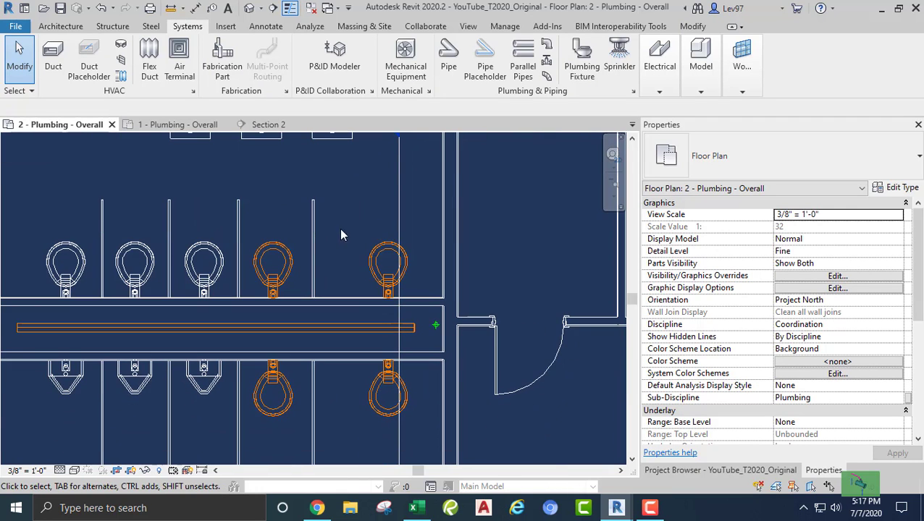
click(335, 328)
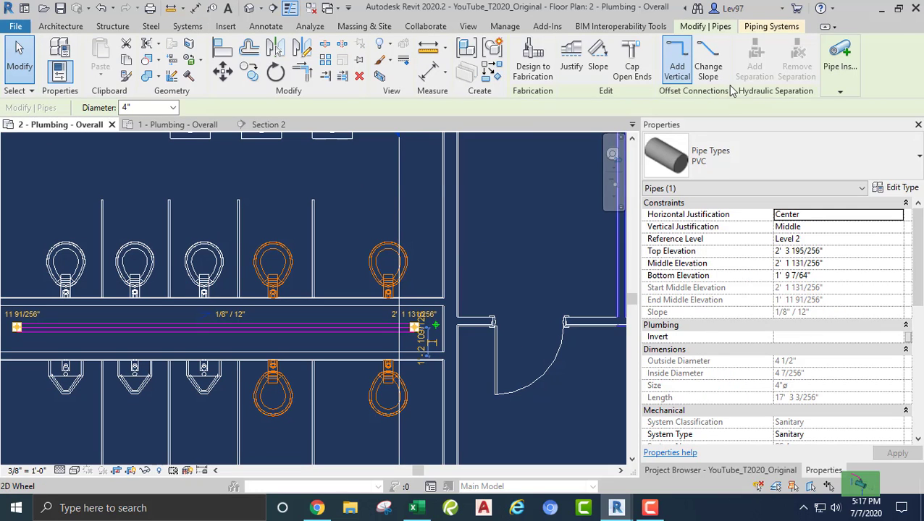
click(335, 224)
scroll(375, 301, up, 2)
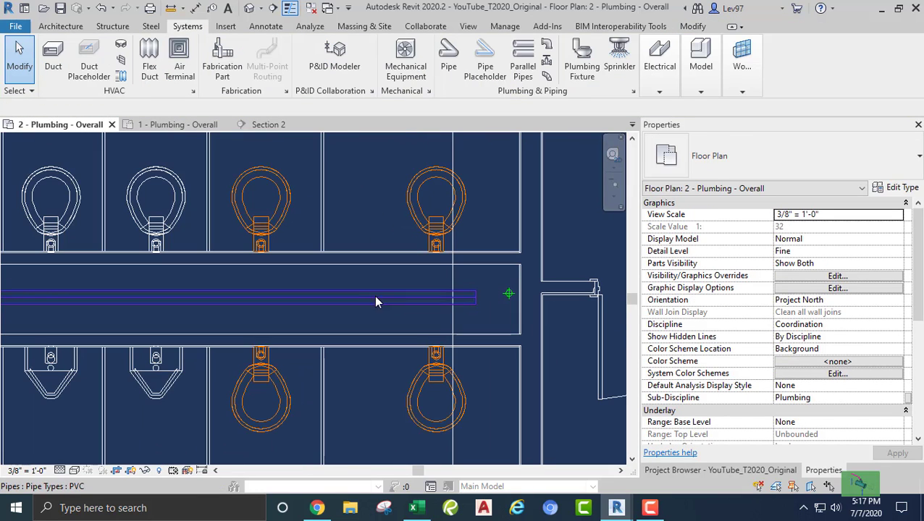
click(354, 299)
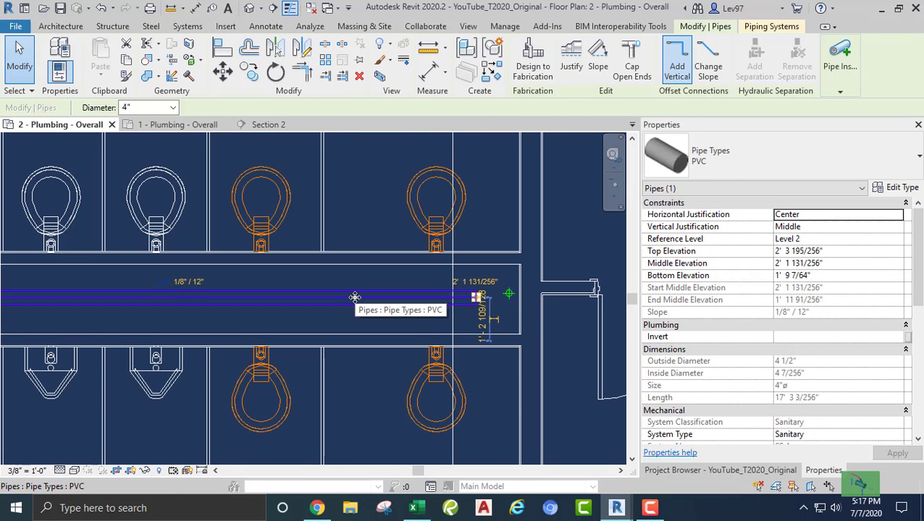
key(Right)
key(Right)
key(Right)
key(Right)
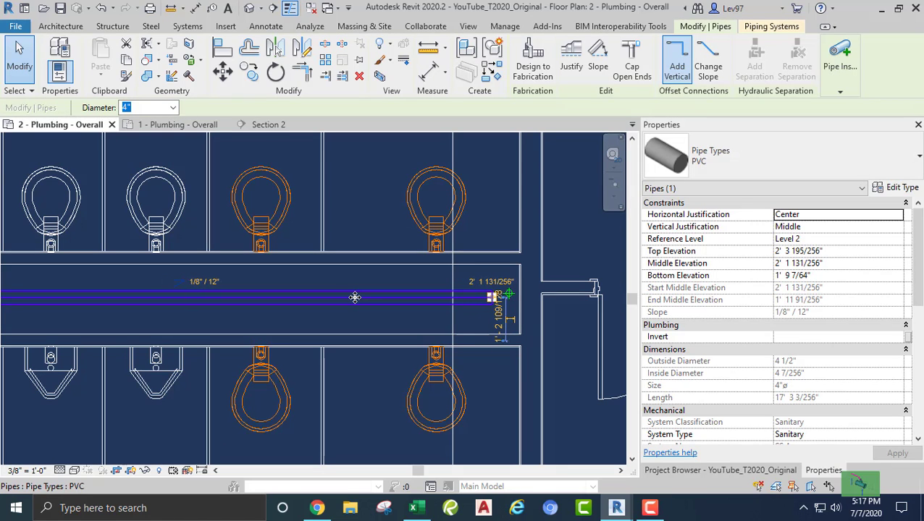
key(Escape)
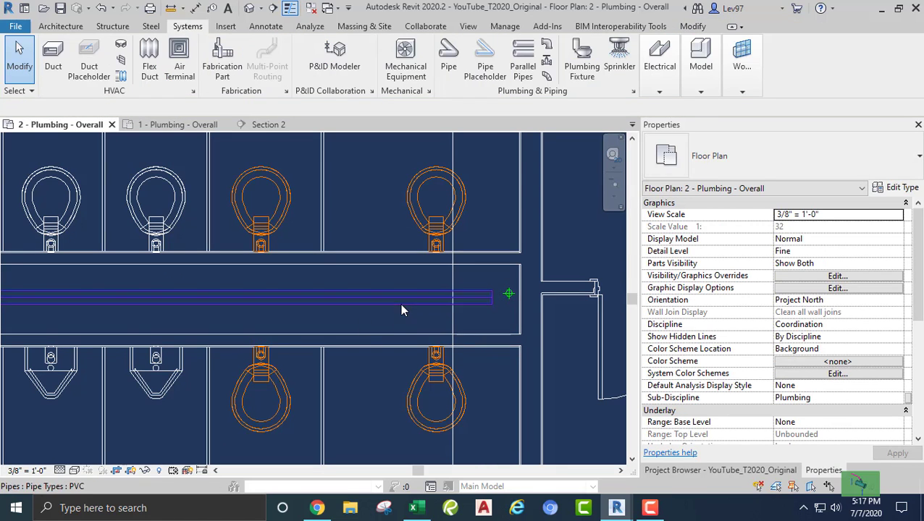
middle_drag(430, 258, 372, 279)
scroll(371, 261, up, 4)
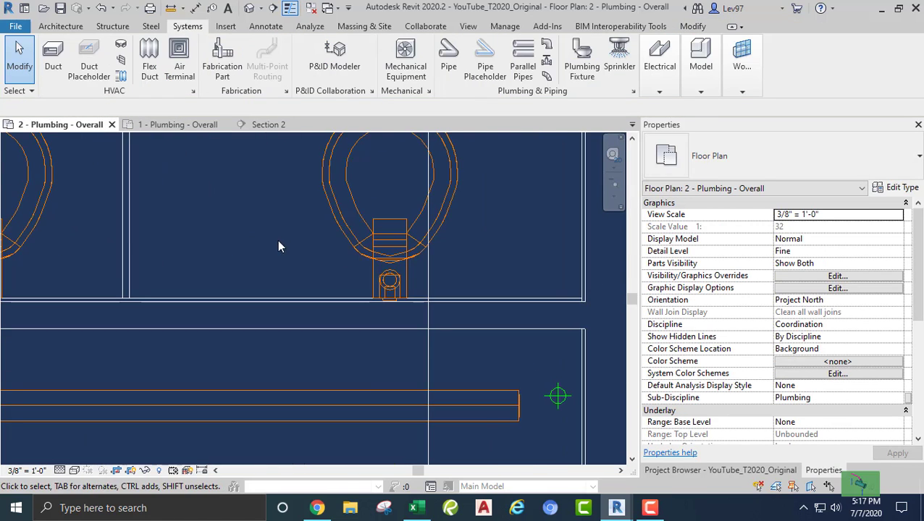
click(318, 261)
right_click(392, 303)
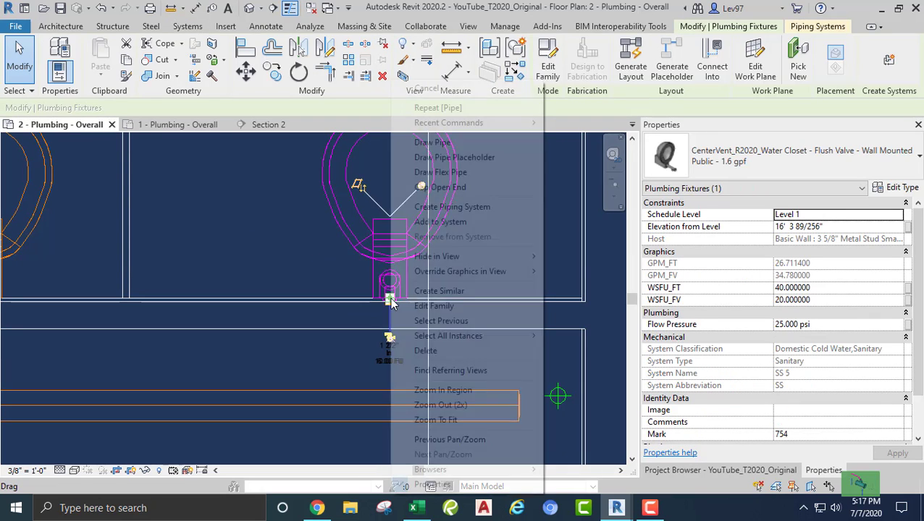
click(431, 143)
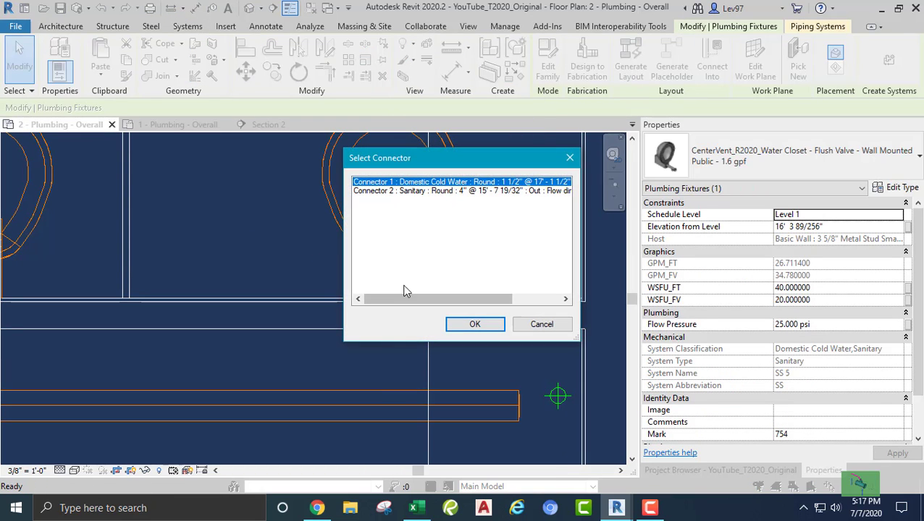
click(417, 191)
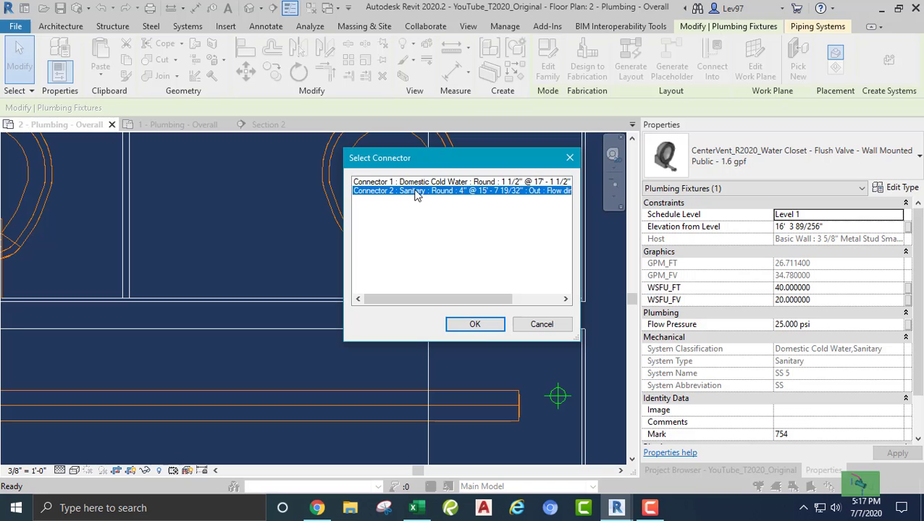
click(476, 324)
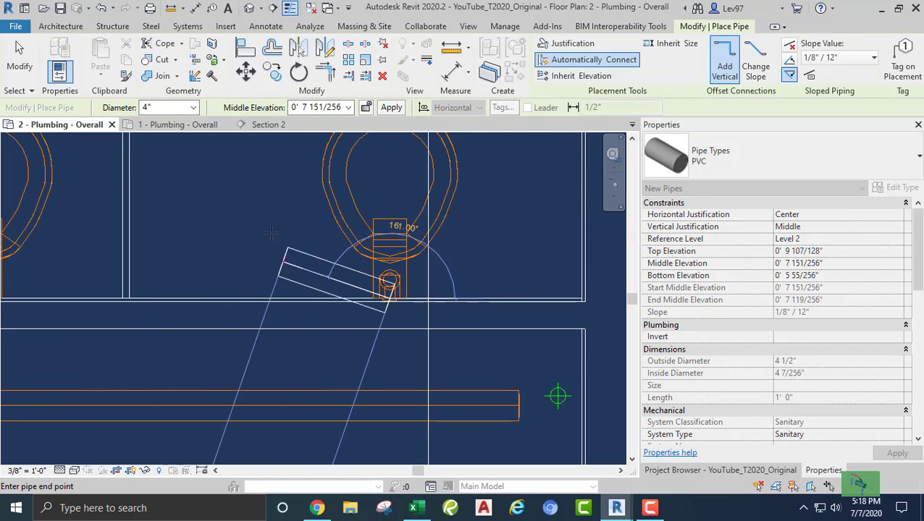
key(Escape)
key(Escape)
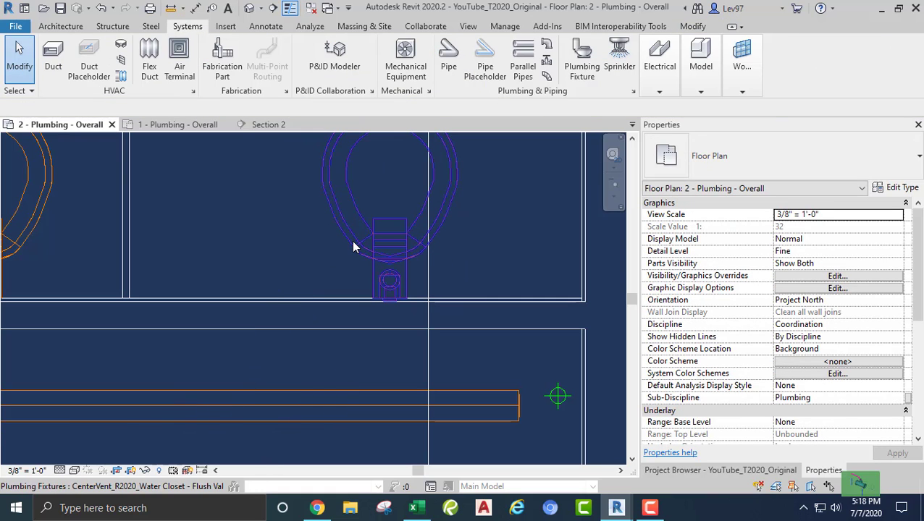
Step: Try to draw a 4" sloped pipe from the Sanitary connector of the easternmost water closet north of the chase
click(354, 248)
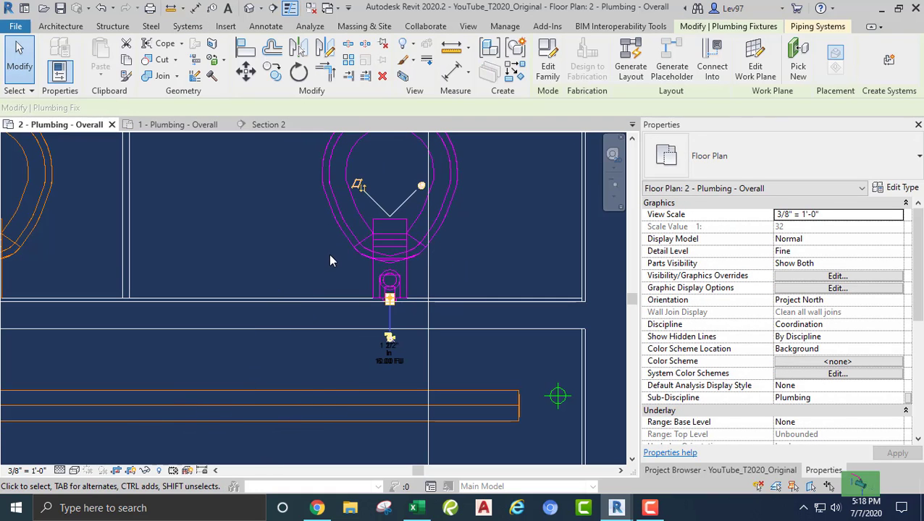
right_click(390, 298)
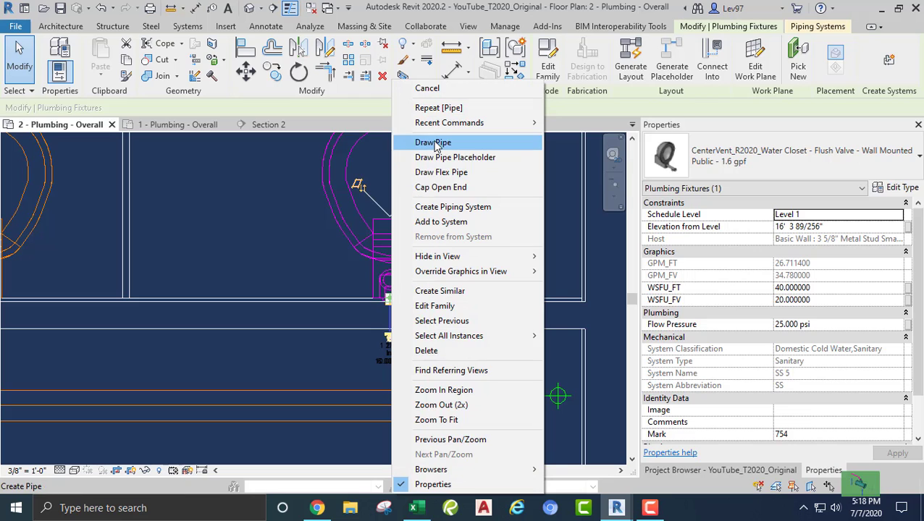
click(434, 142)
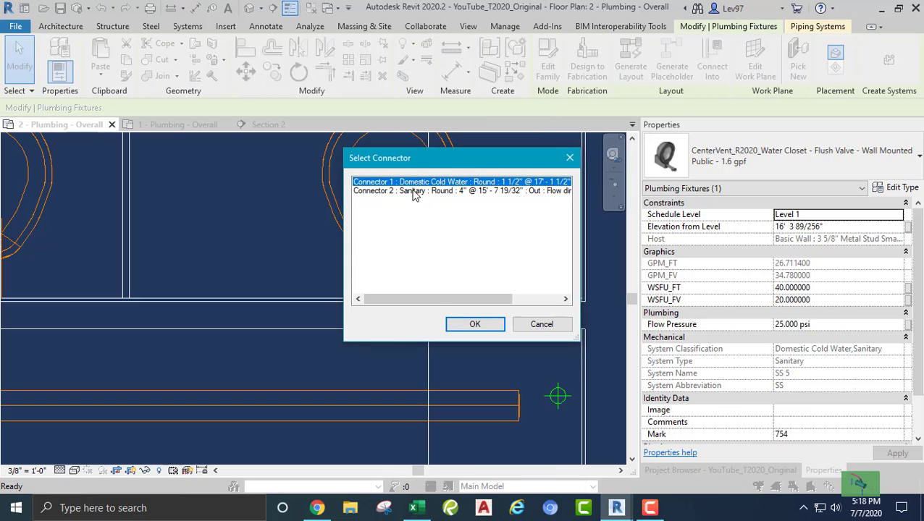
click(414, 191)
click(474, 324)
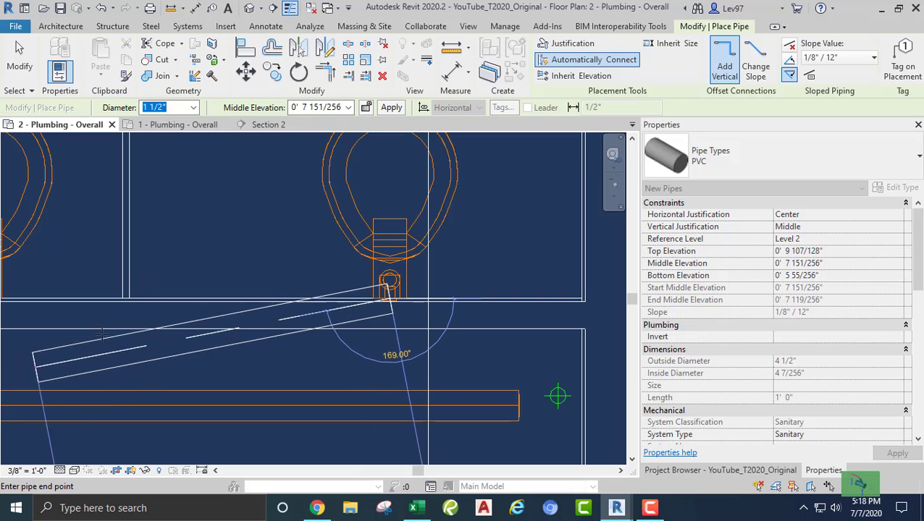
scroll(220, 324, up, 1)
scroll(241, 320, down, 2)
scroll(244, 315, up, 1)
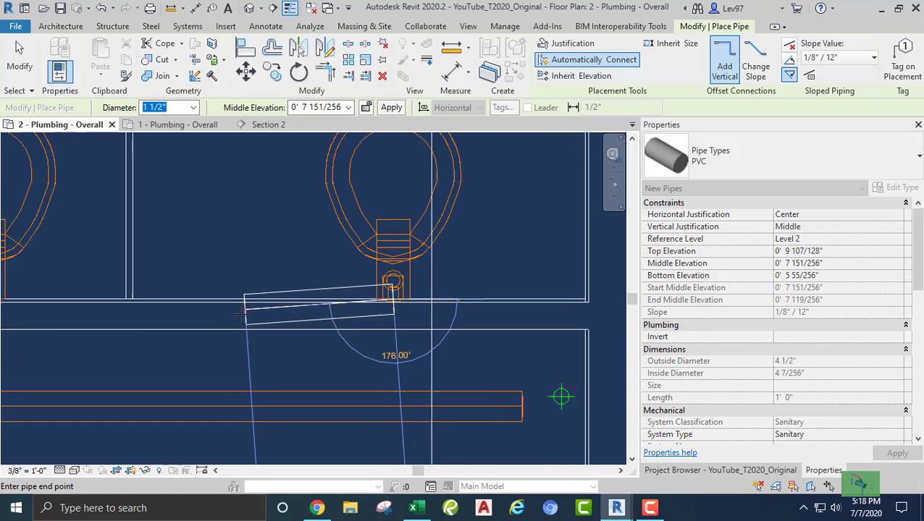
scroll(241, 312, up, 1)
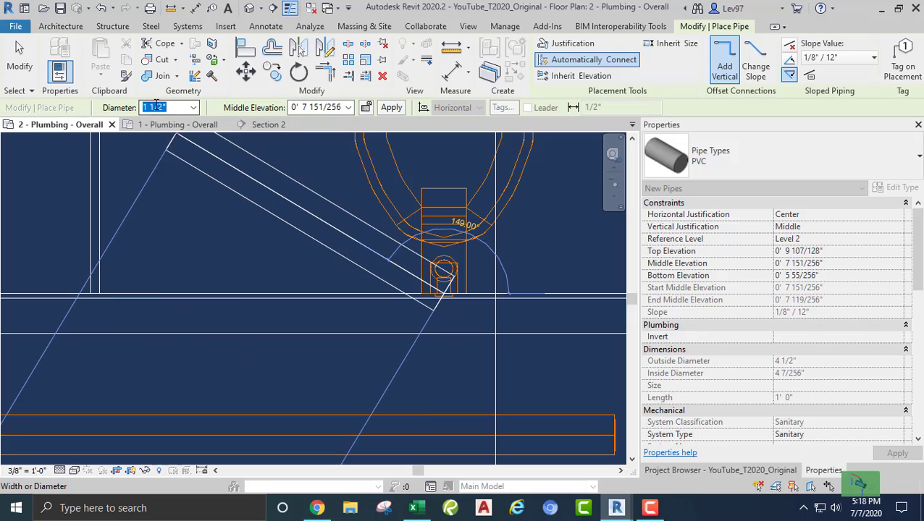
middle_drag(382, 240, 72, 304)
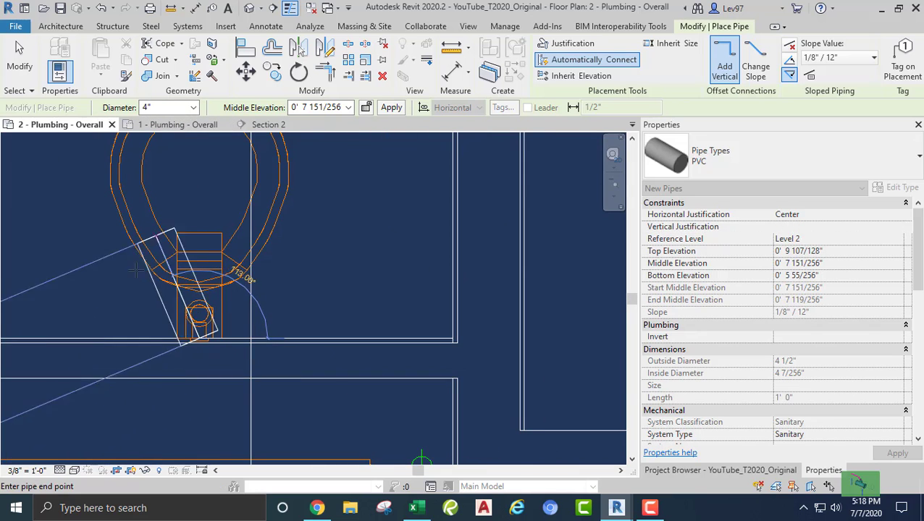
scroll(194, 286, down, 1)
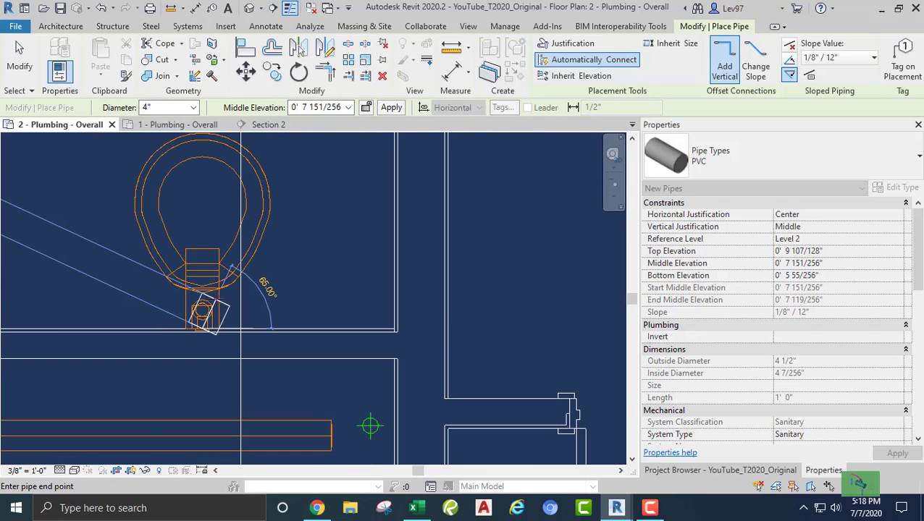
middle_drag(244, 301, 385, 275)
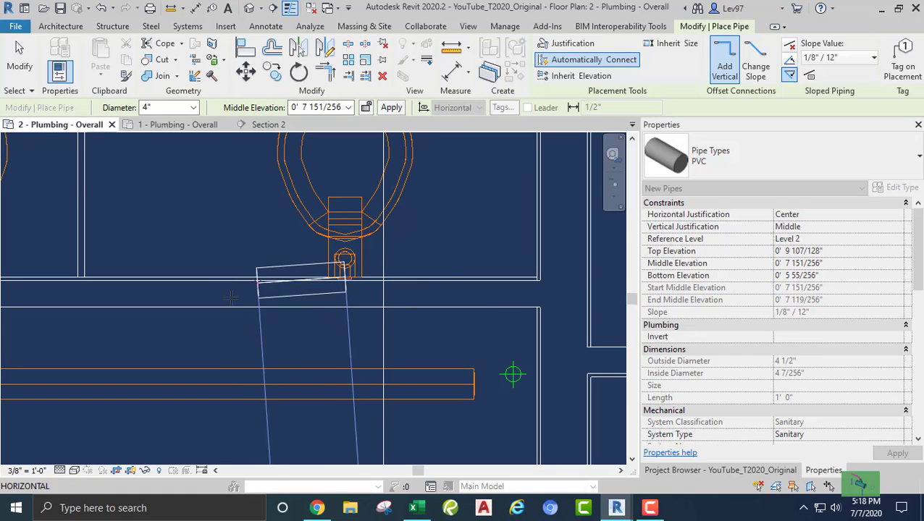
scroll(215, 285, up, 3)
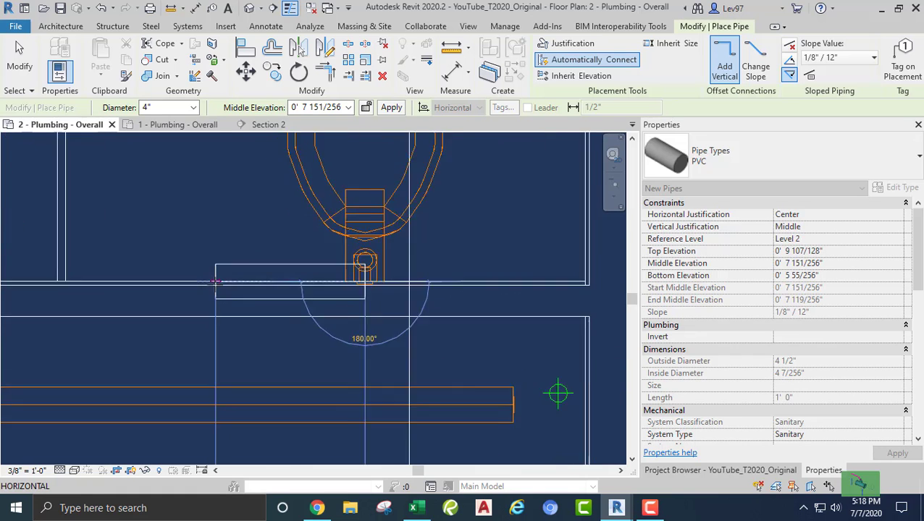
scroll(213, 282, down, 5)
scroll(212, 281, up, 3)
scroll(212, 273, down, 1)
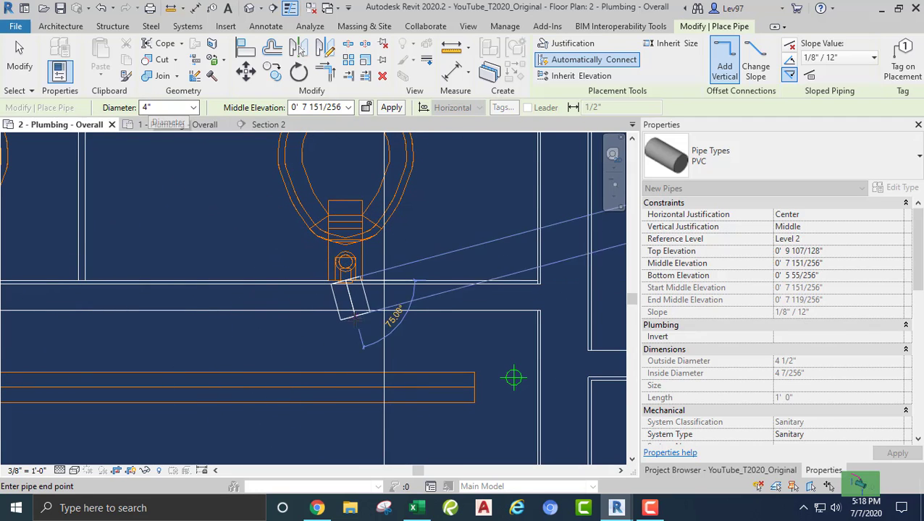
scroll(471, 397, down, 1)
key(Escape)
key(Escape)
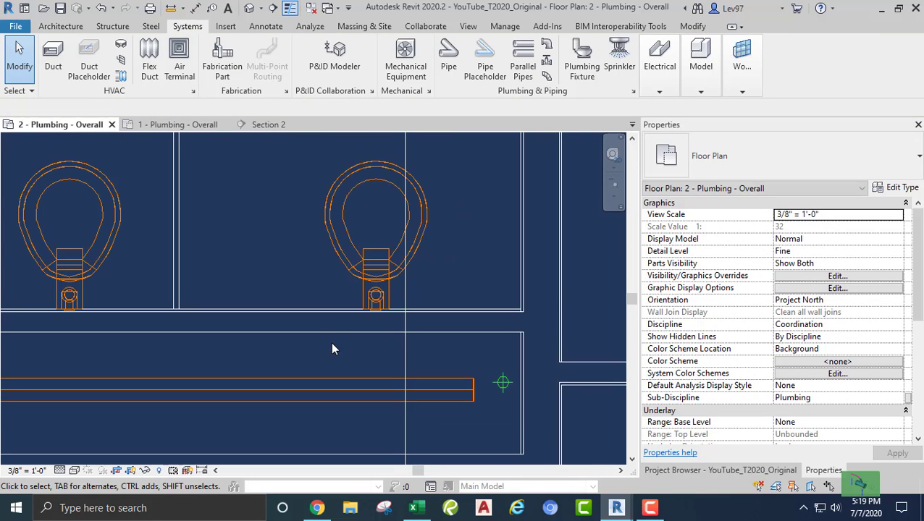
middle_drag(261, 284, 452, 289)
middle_drag(94, 264, 313, 274)
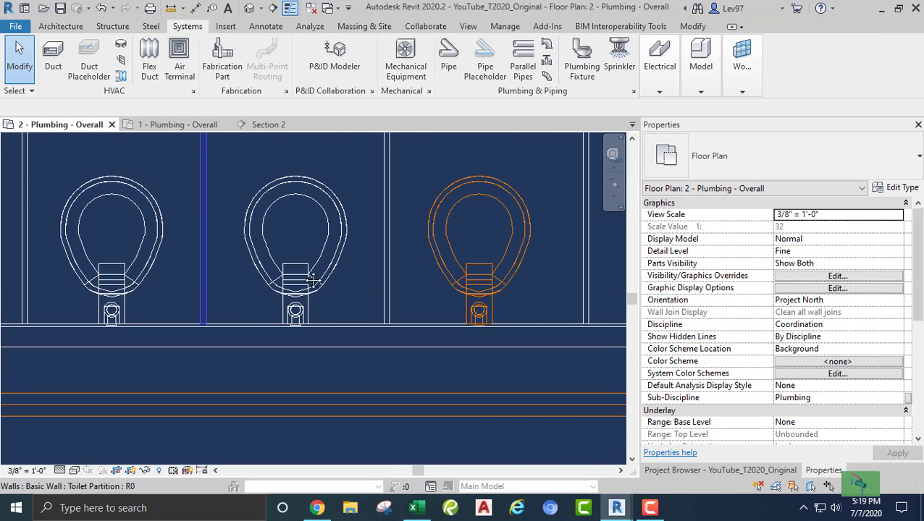
scroll(121, 279, down, 1)
middle_drag(106, 291, 422, 276)
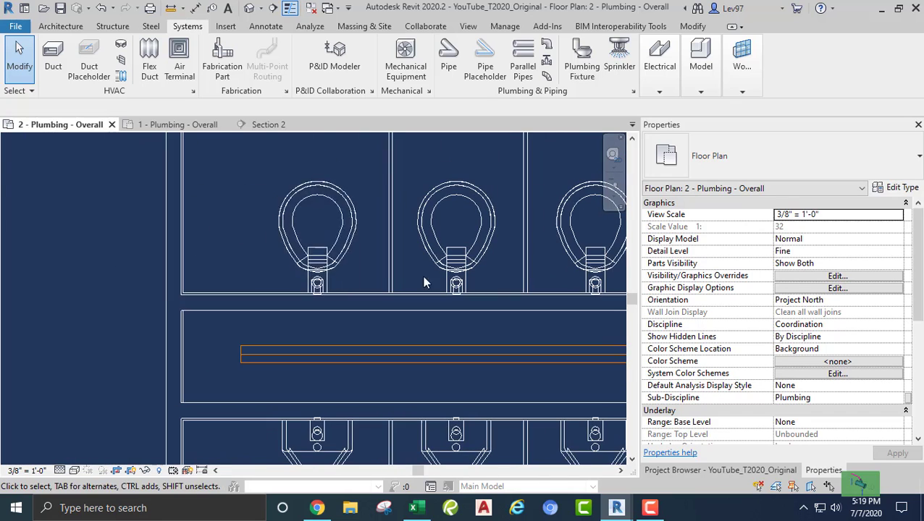
Step: Draw a short 4" PVC pipe from the Sanitary connector of the westernmost water closet north of the chase, sloping down southward at 1/8" / 12"
click(288, 244)
drag(318, 289, 319, 299)
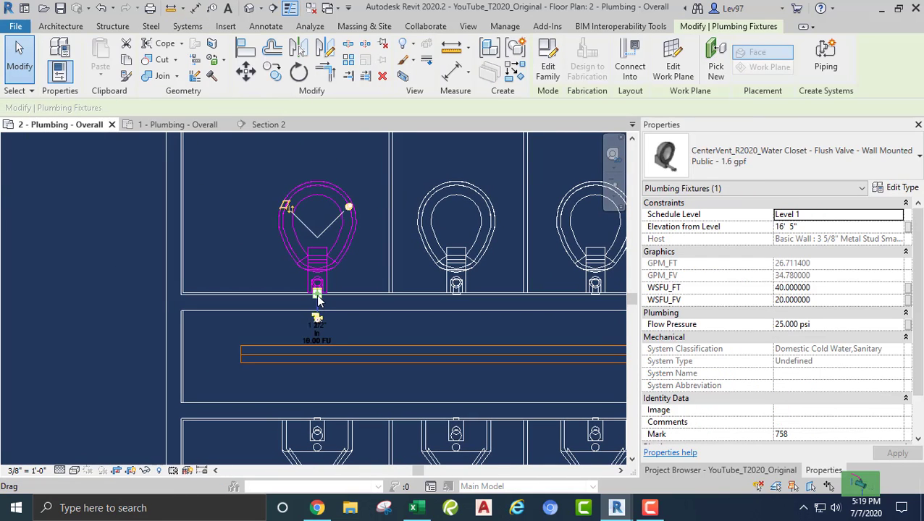
right_click(317, 297)
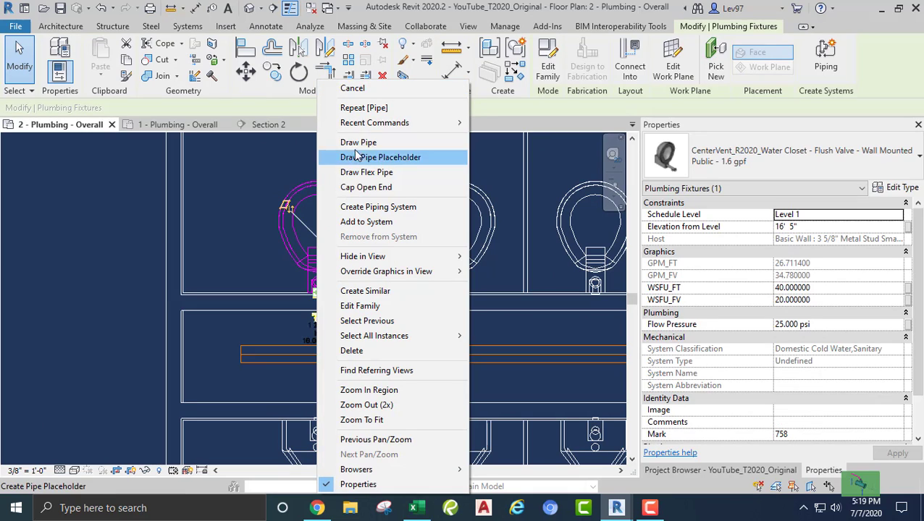
click(358, 144)
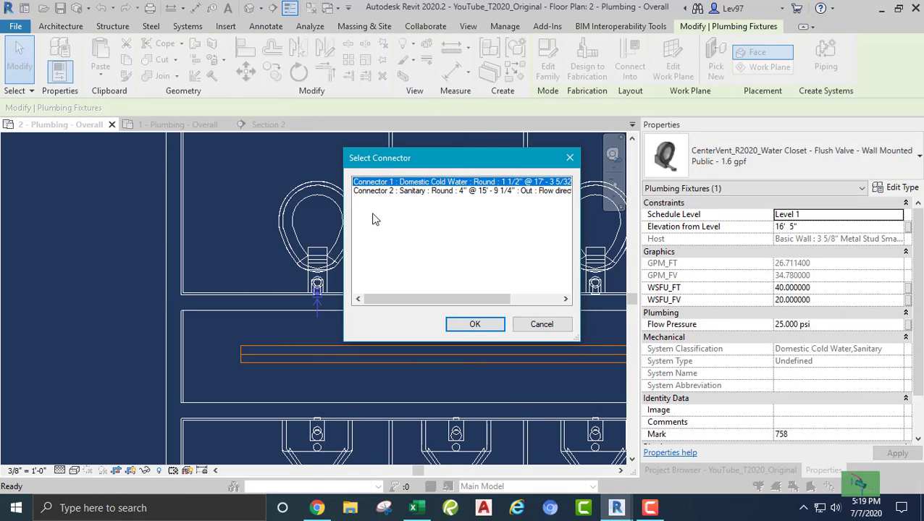
click(405, 191)
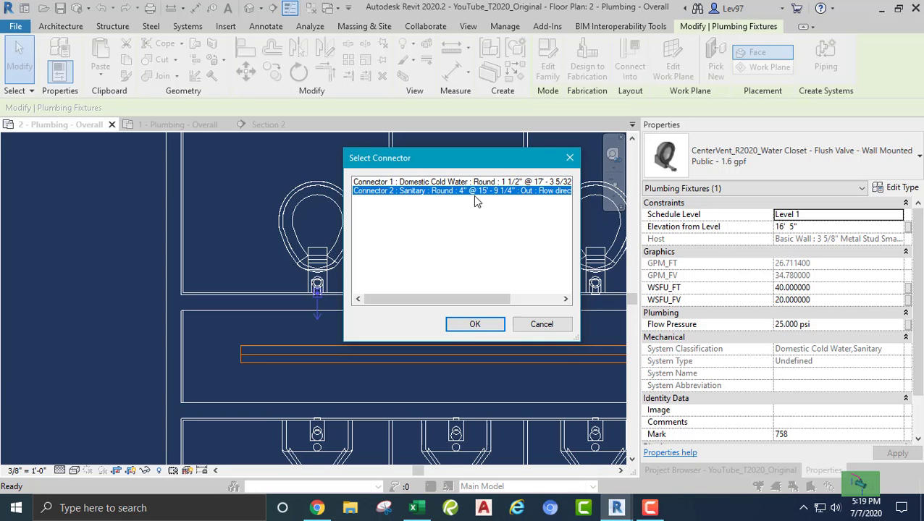
click(475, 325)
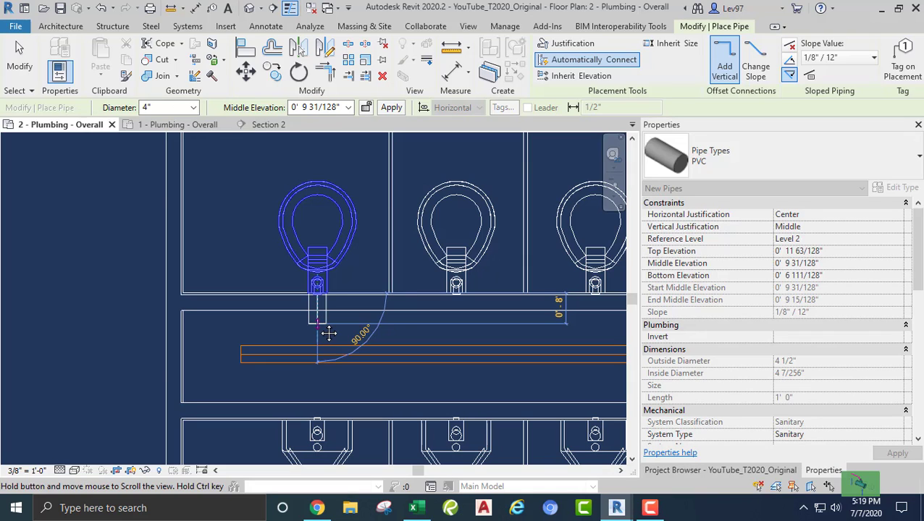
click(318, 325)
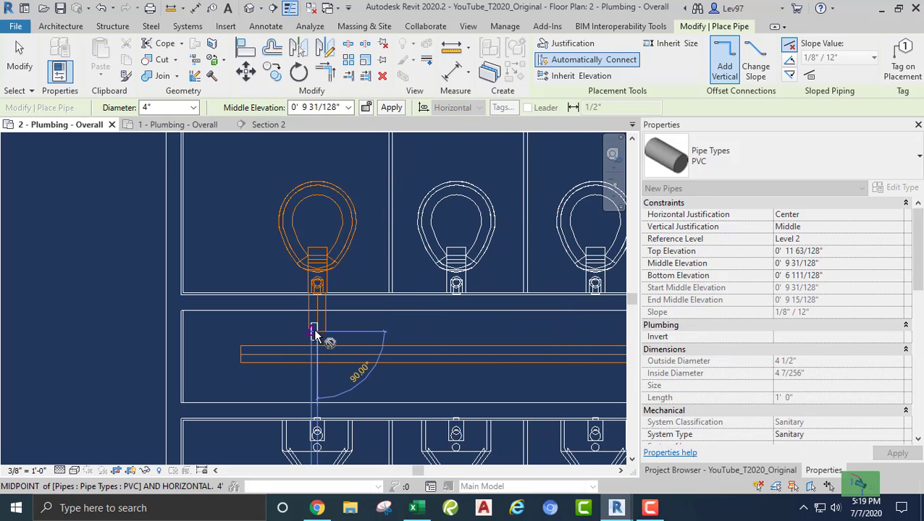
key(Escape)
key(Escape)
Step: Draw a short level 4" PVC pipe southward from the Sanitary connector of the easternmost water closet north of the chase
scroll(320, 334, down, 3)
middle_drag(458, 365, 299, 338)
middle_drag(433, 335, 282, 353)
scroll(282, 356, up, 4)
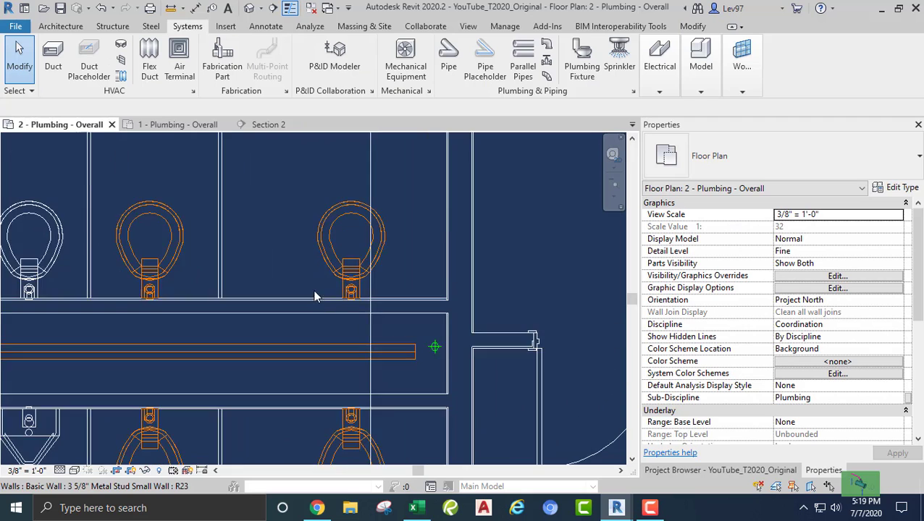
click(325, 236)
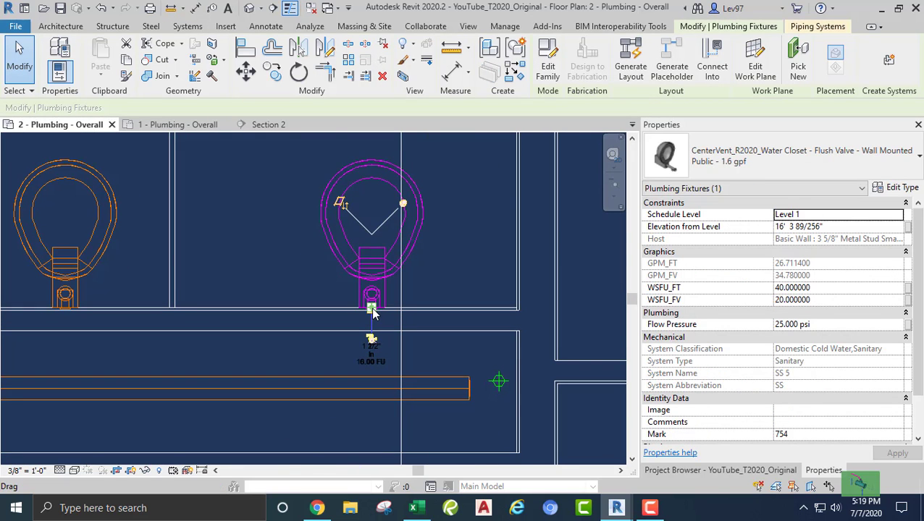
right_click(370, 308)
click(418, 143)
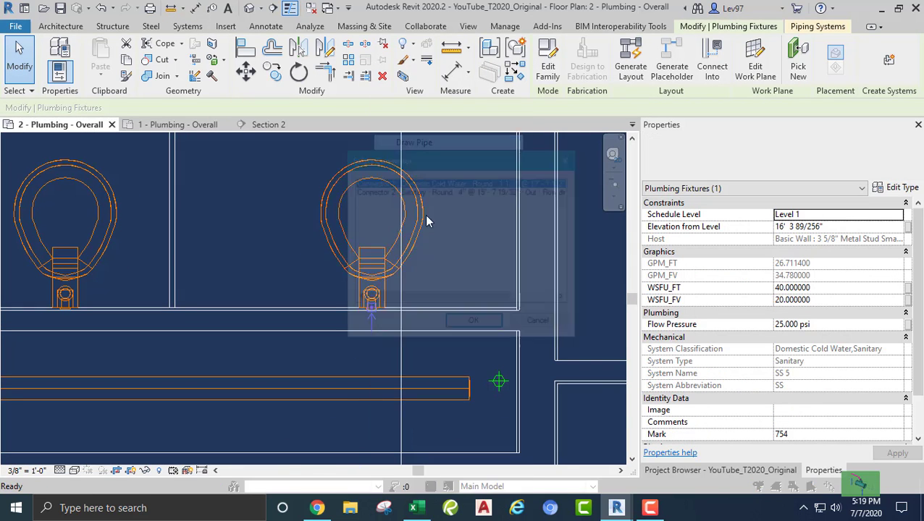
click(427, 191)
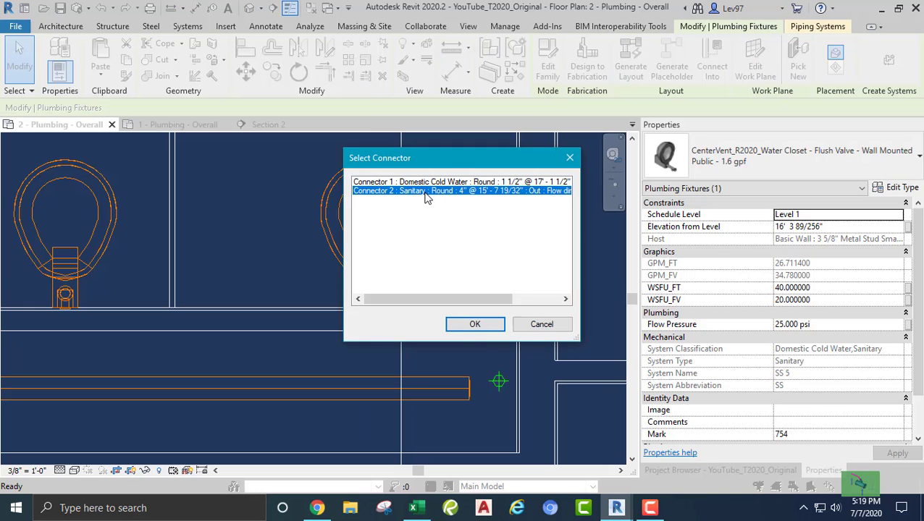
click(475, 325)
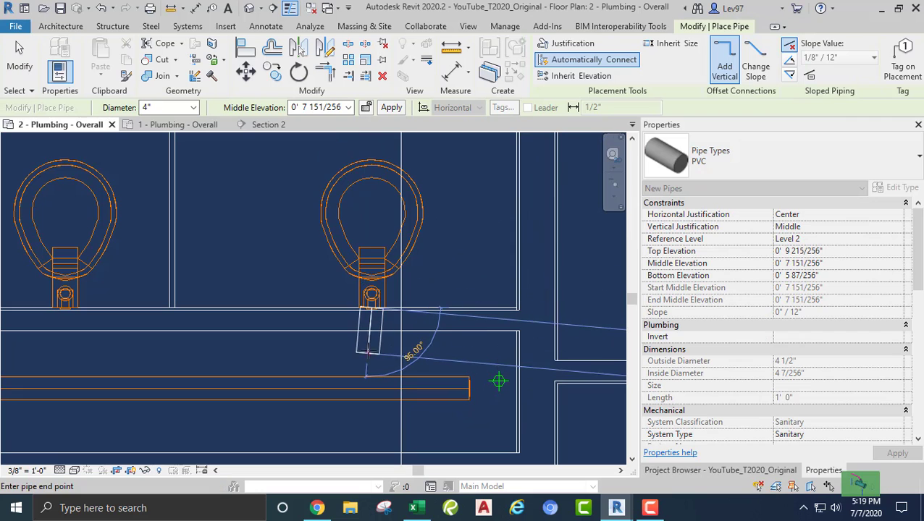
scroll(372, 359, down, 2)
key(Escape)
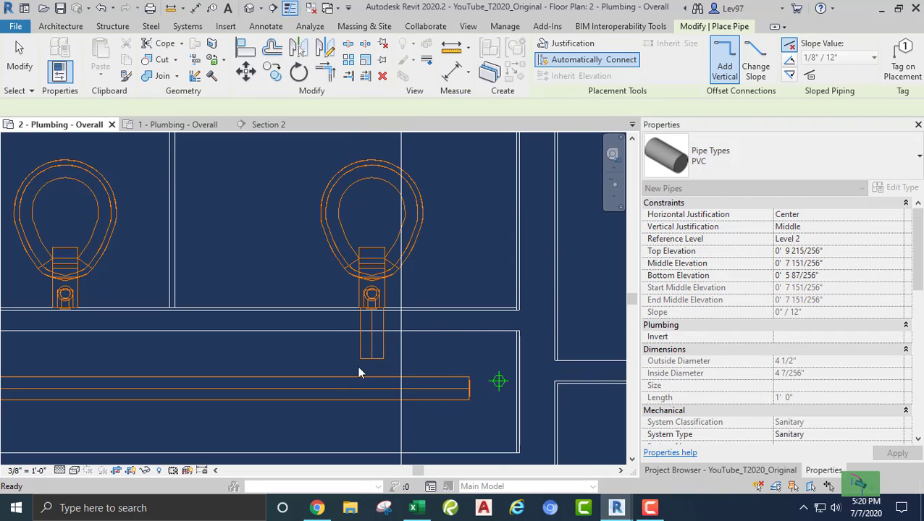
key(Escape)
middle_drag(353, 412, 414, 275)
click(399, 342)
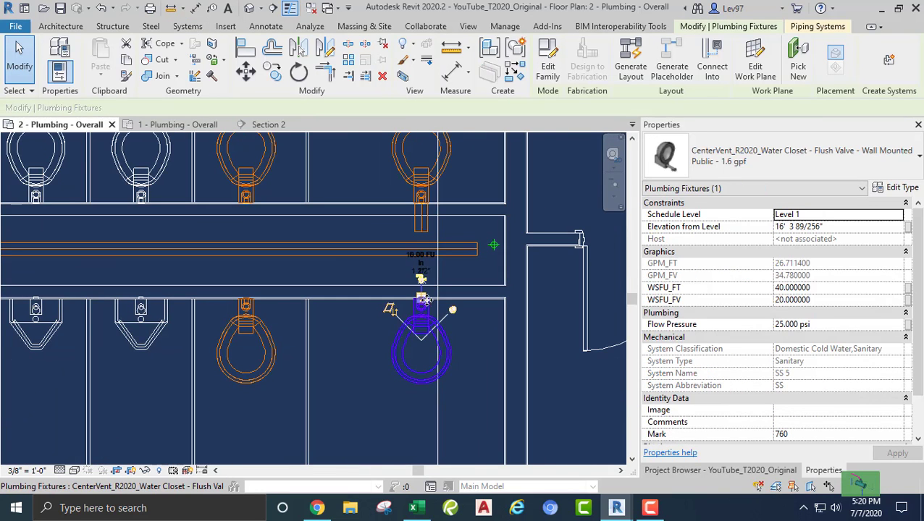
scroll(418, 303, up, 4)
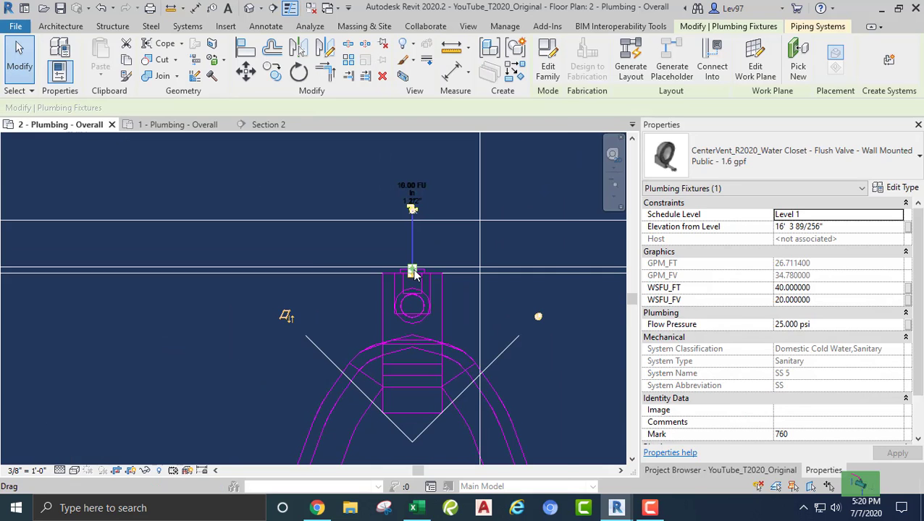
right_click(413, 273)
click(455, 142)
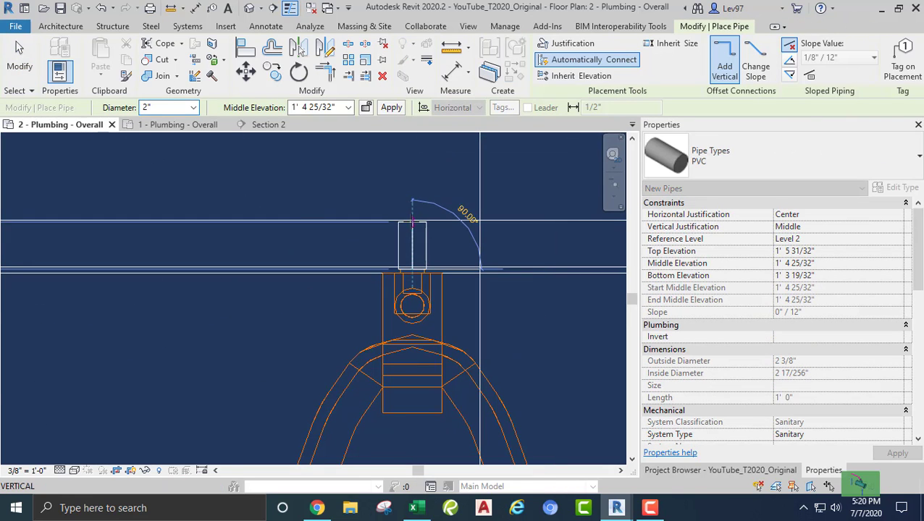
key(Escape)
key(Escape)
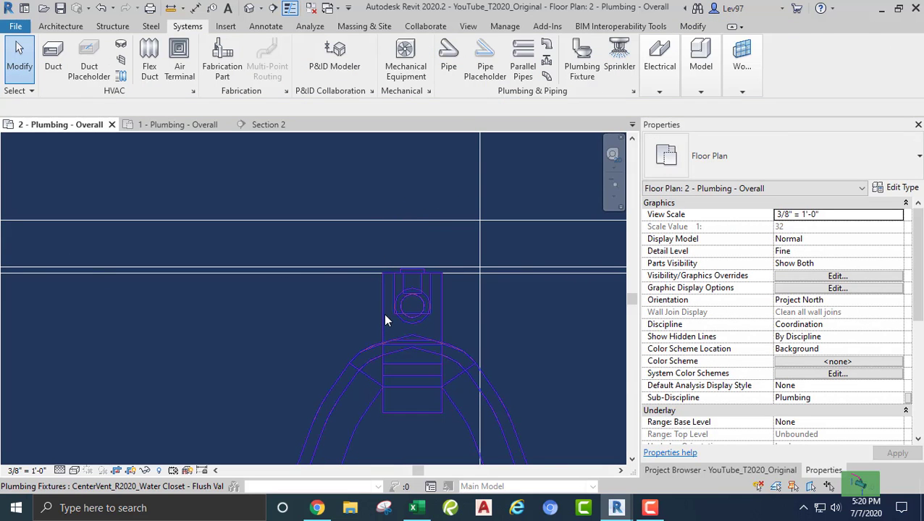
Step: Draw a short level 4" PVC pipe northward from the Sanitary connector of the easternmost water closet south of the chase
click(385, 318)
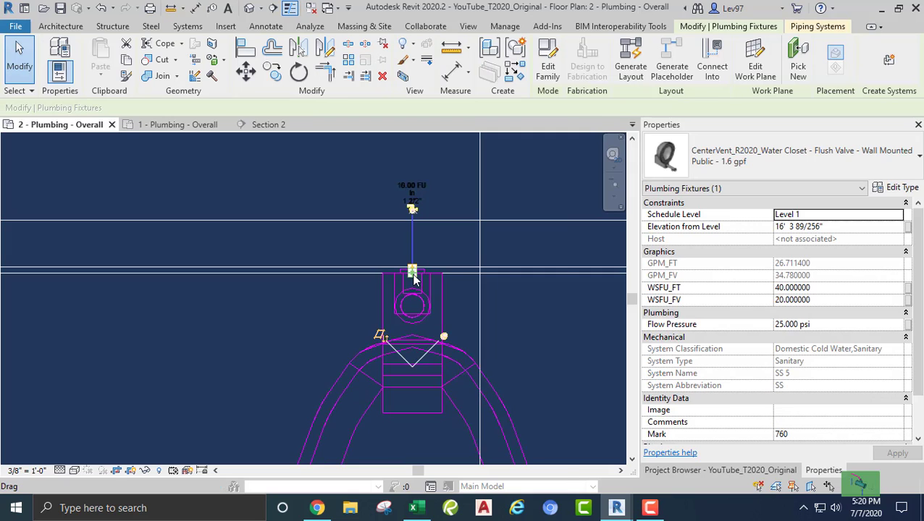
right_click(412, 275)
click(456, 143)
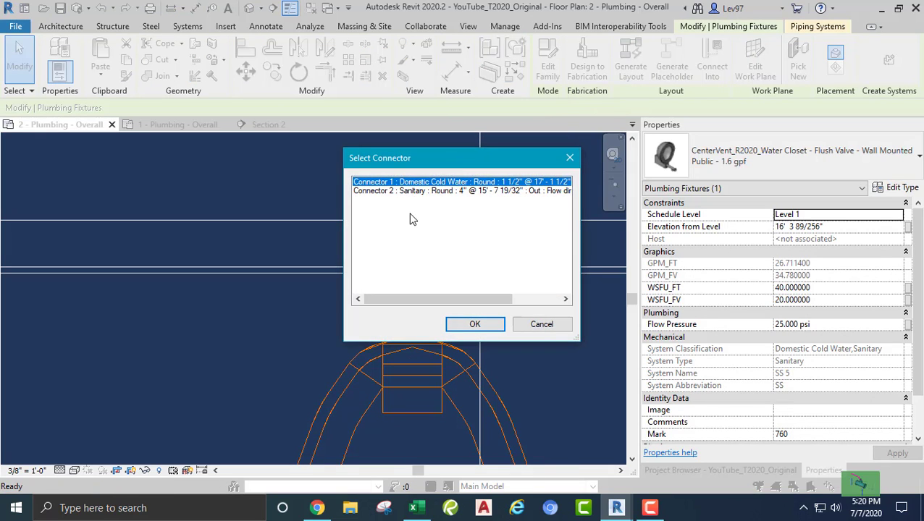
click(411, 191)
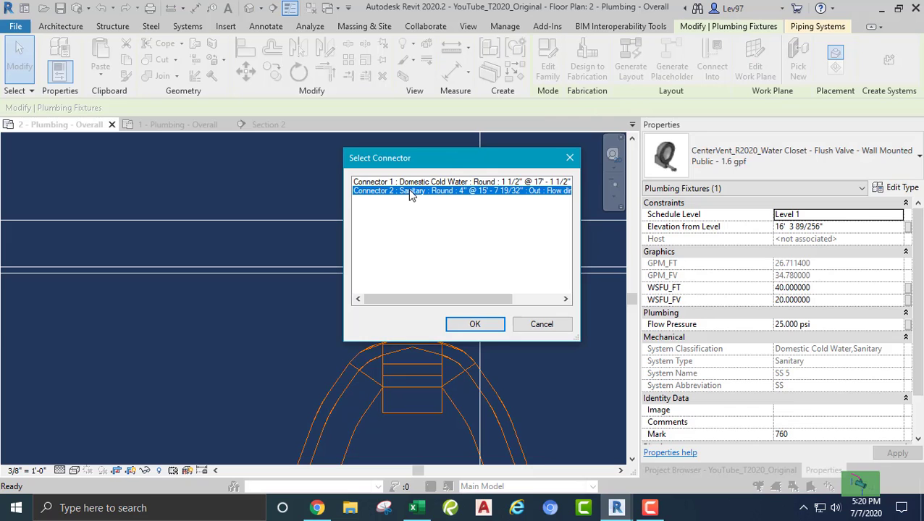
click(474, 324)
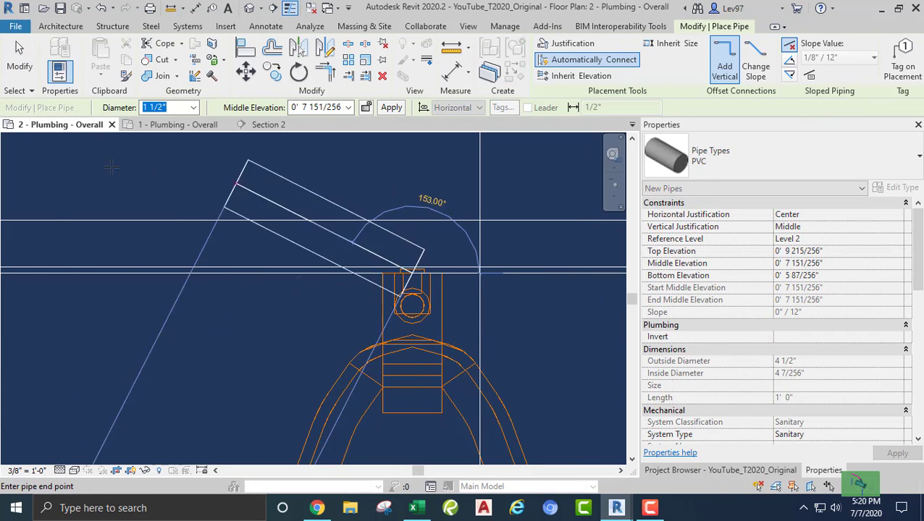
text(4)
scroll(428, 197, down, 1)
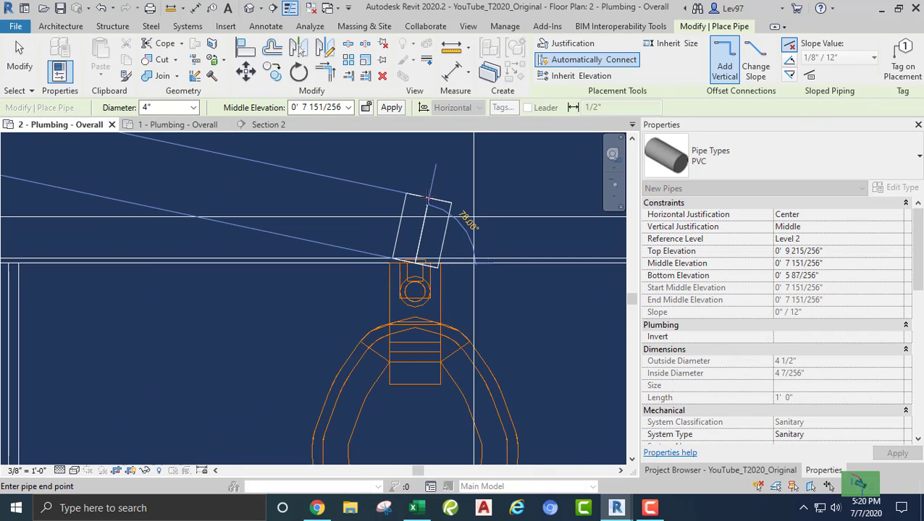
scroll(409, 237, down, 2)
middle_drag(409, 289, 408, 445)
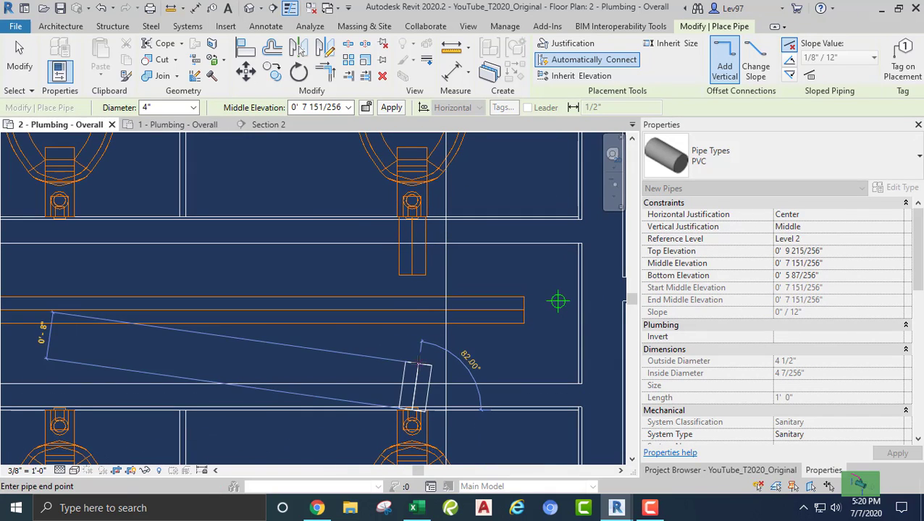
click(412, 338)
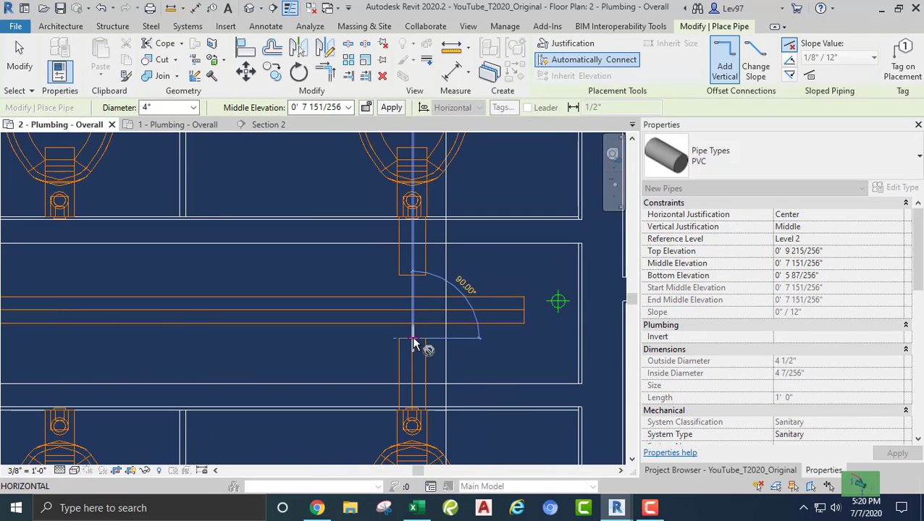
key(Escape)
key(Escape)
Step: Unpin the easternmost water closets on the north and south sides of the chase
scroll(387, 326, up, 3)
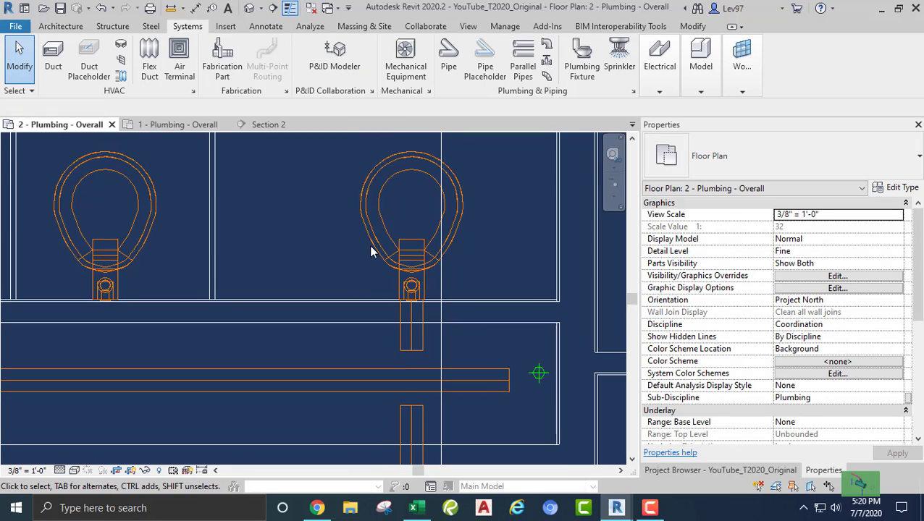
click(367, 259)
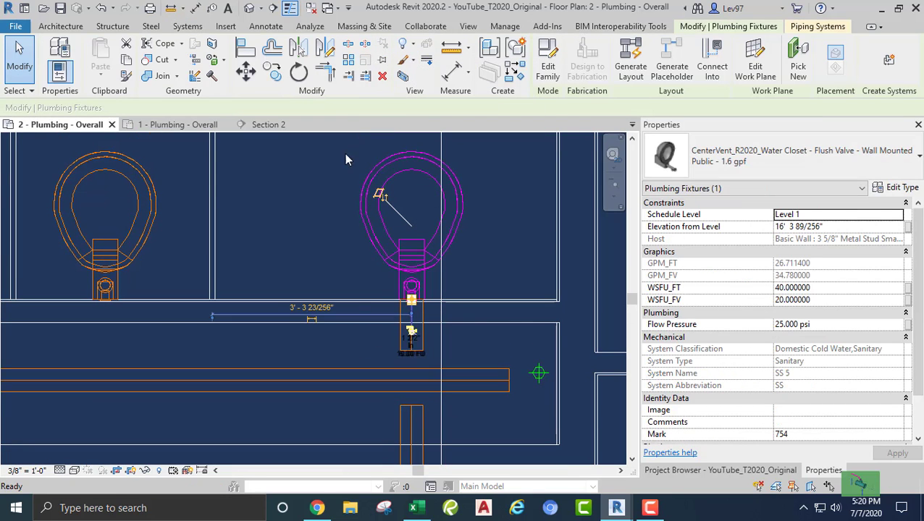
scroll(355, 293, down, 2)
scroll(361, 413, up, 2)
key(m)
key(m)
click(433, 324)
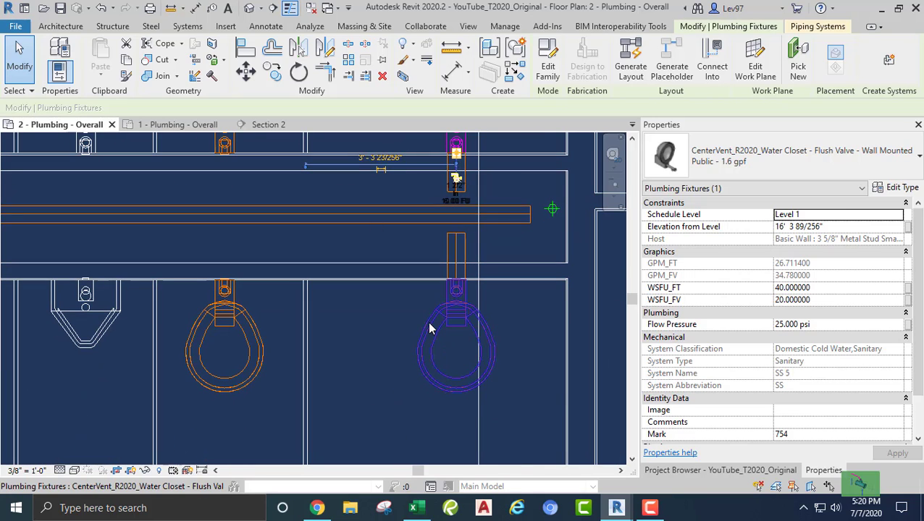
scroll(388, 356, up, 1)
scroll(434, 398, down, 2)
middle_drag(435, 414, 459, 446)
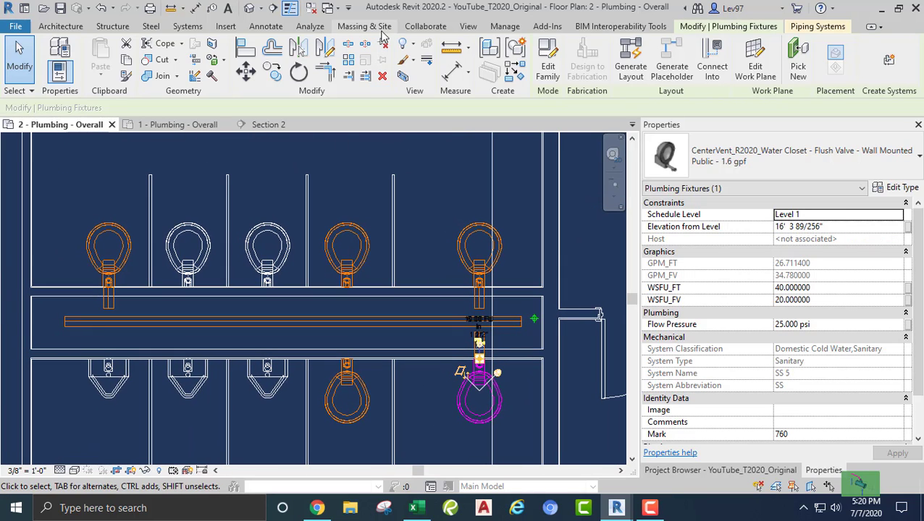
Step: Unpin the second water closets from the east on both sides of the chase
click(347, 231)
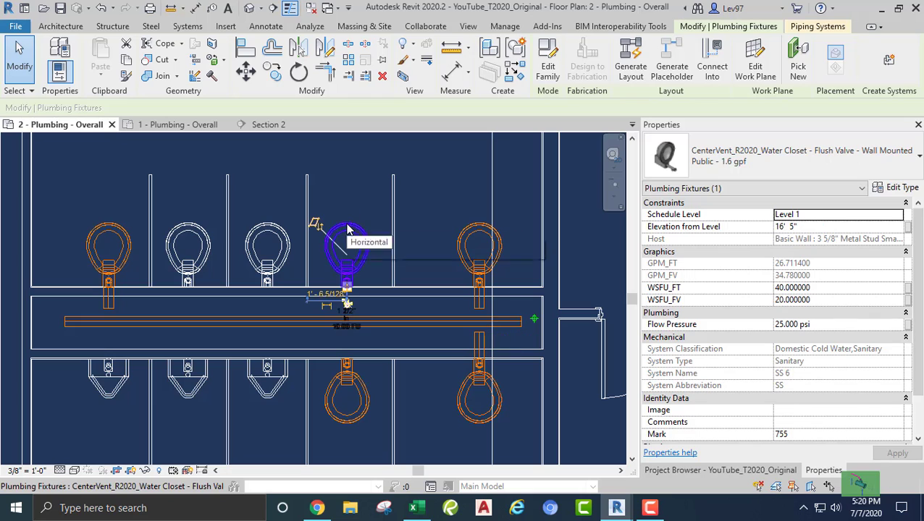
click(313, 252)
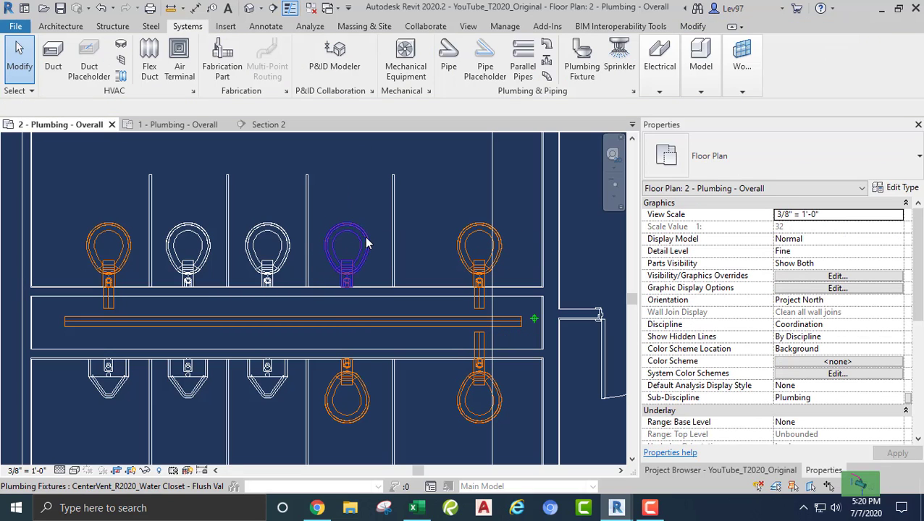
click(347, 384)
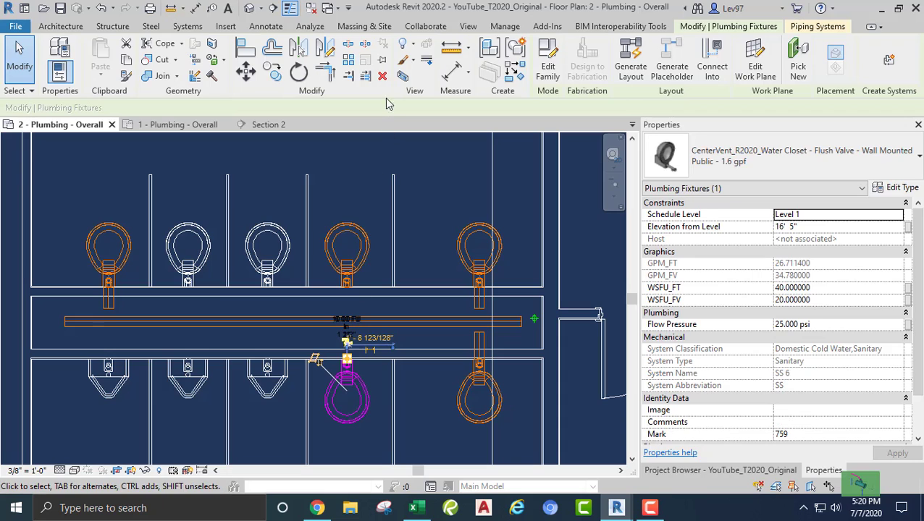
click(322, 220)
Step: Unpin the third water closet from the east, the urinal opposite it, and the fourth water closet from the east
click(266, 235)
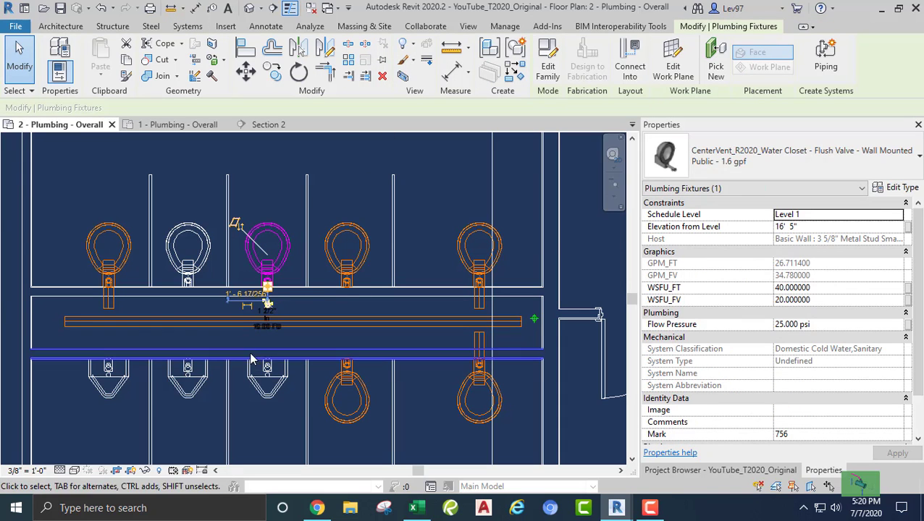
click(252, 382)
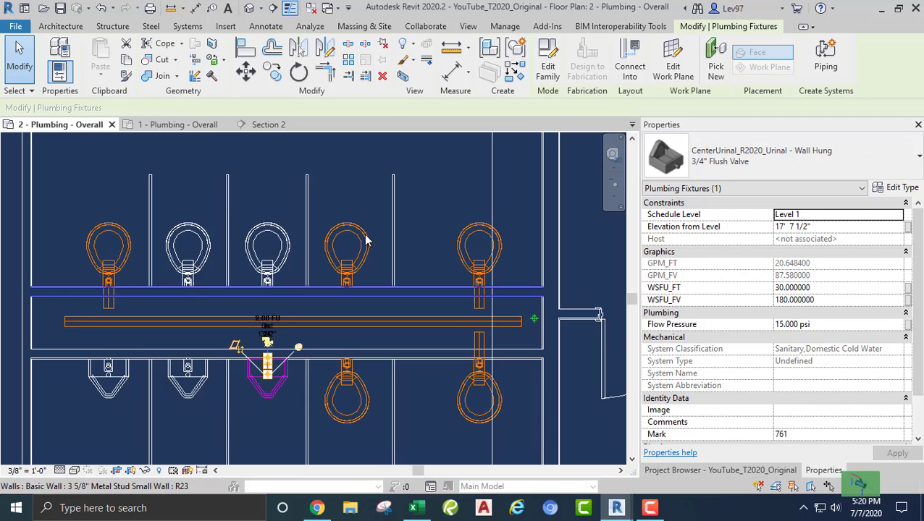
click(209, 233)
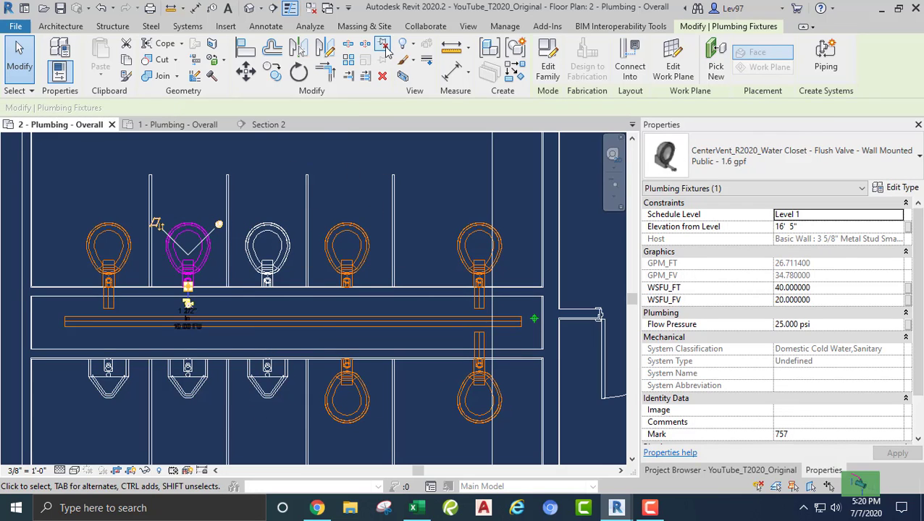
key(Escape)
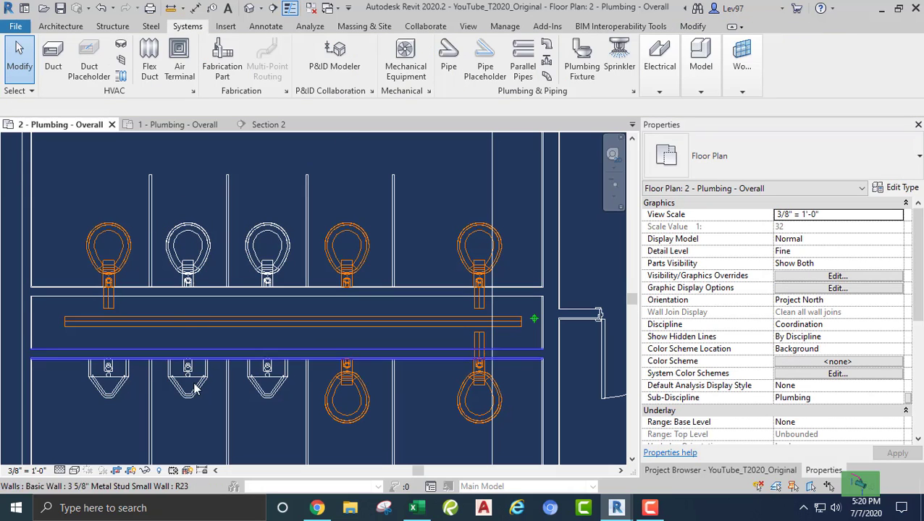
Step: Check the pin state of the fourth water closet from the east and the urinal opposite it, individually and together
click(195, 393)
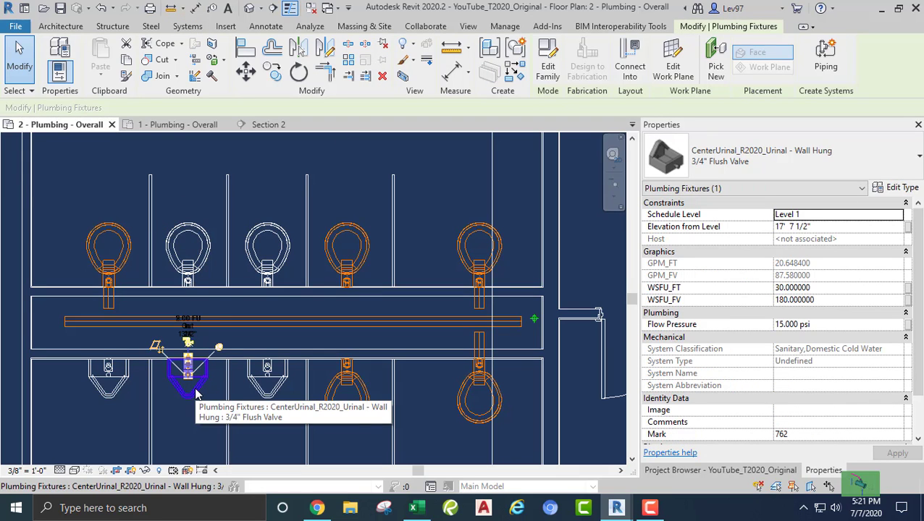
click(200, 265)
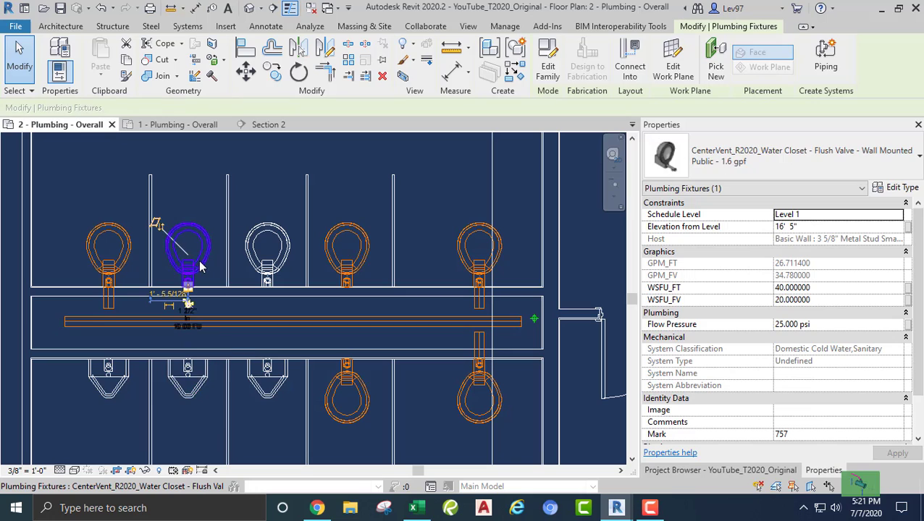
key(Escape)
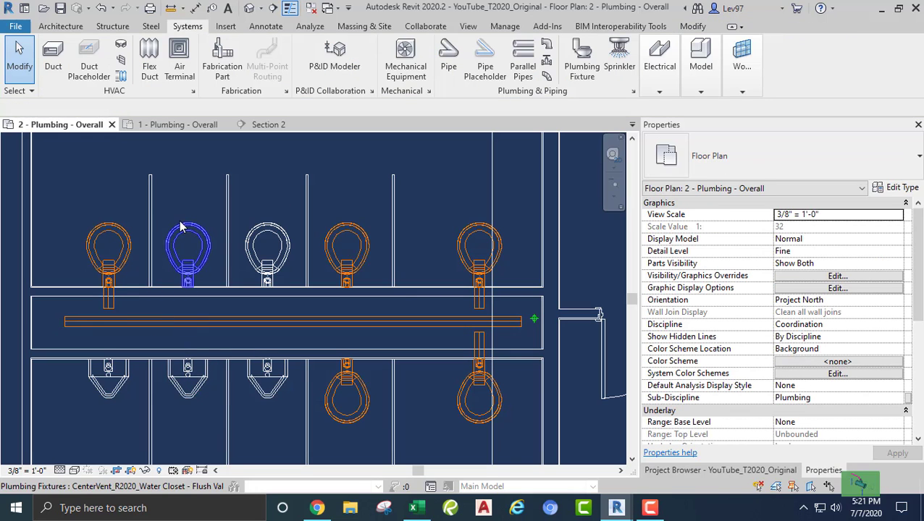
drag(158, 200, 220, 424)
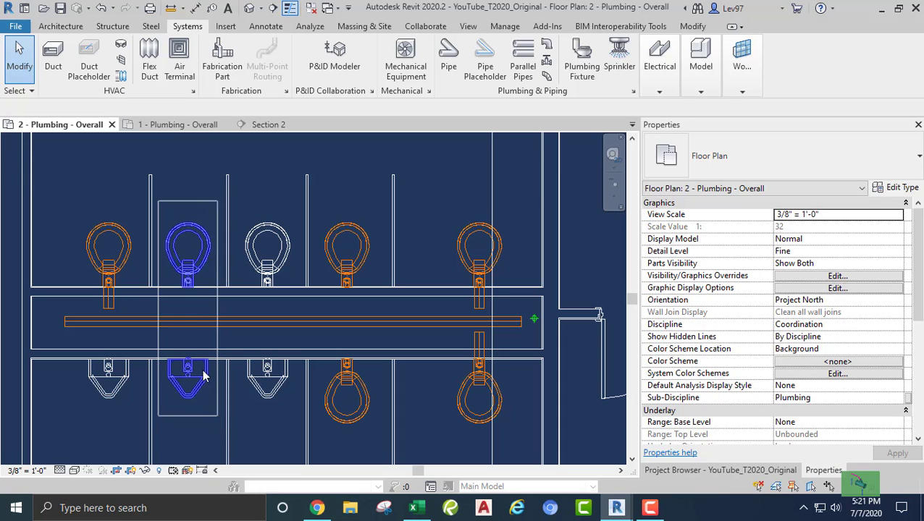
click(202, 246)
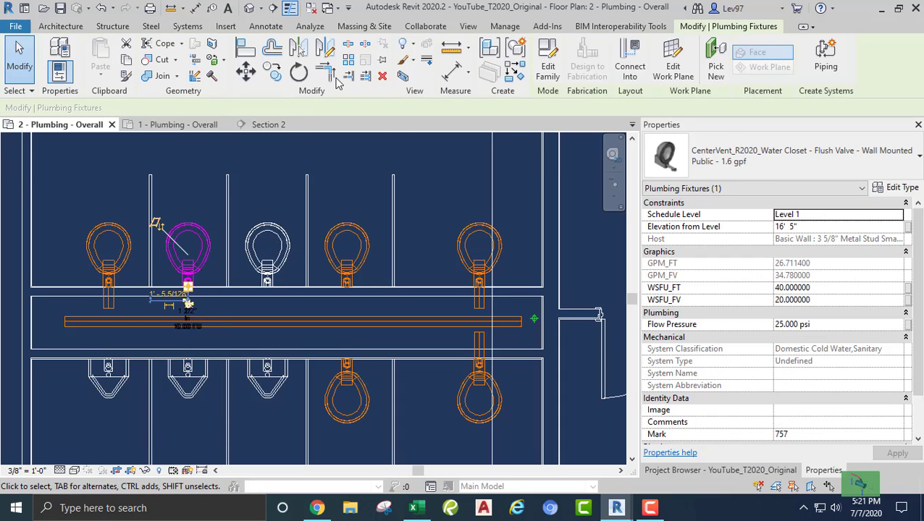
click(202, 393)
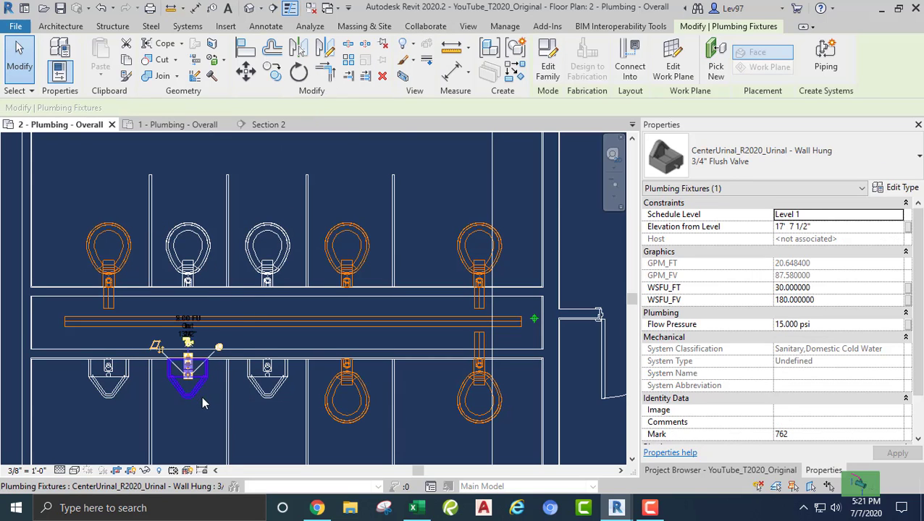
click(294, 228)
drag(157, 195, 225, 438)
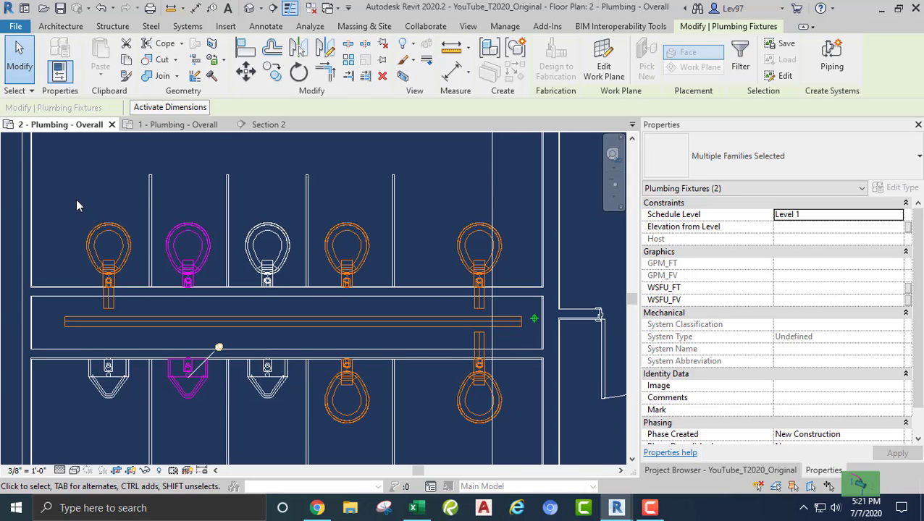
Step: Unpin the three westernmost water closets, the three urinals opposite and the westernmost short pipe together in one selection
drag(76, 199, 301, 418)
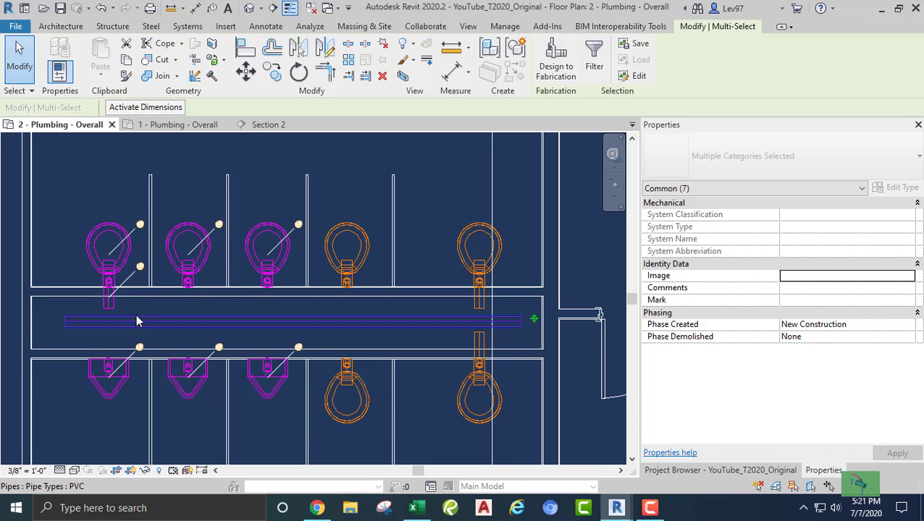
scroll(143, 332, up, 4)
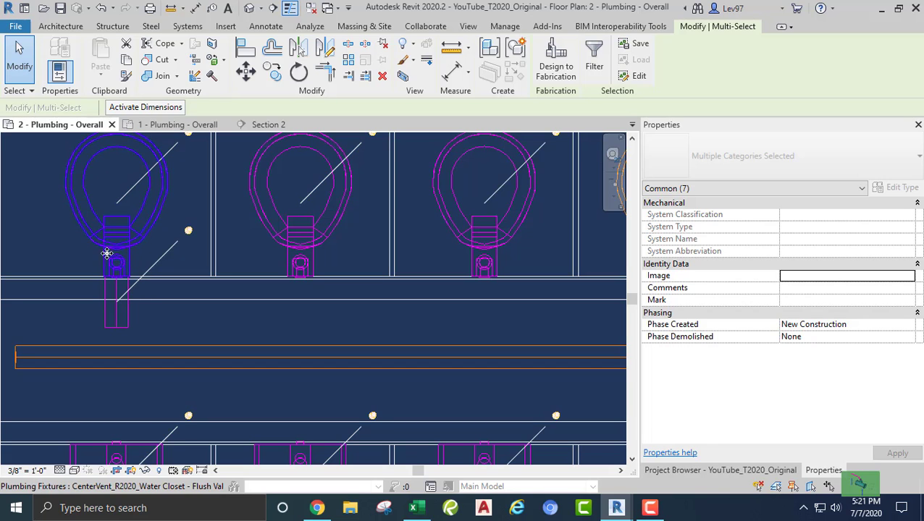
scroll(127, 290, down, 5)
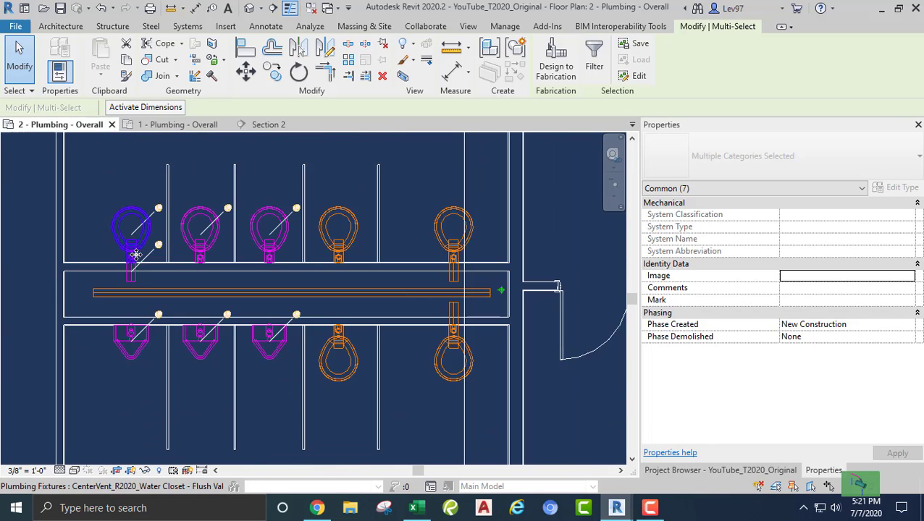
middle_drag(128, 313, 118, 336)
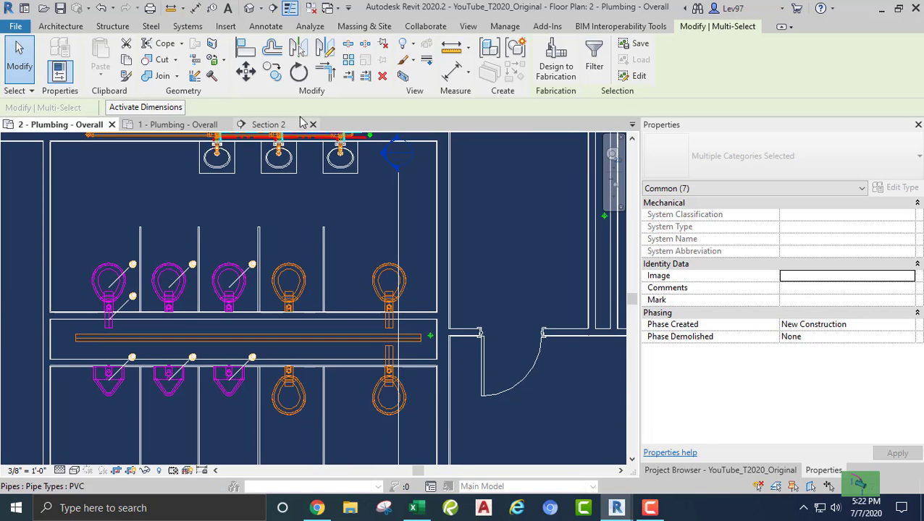
click(179, 207)
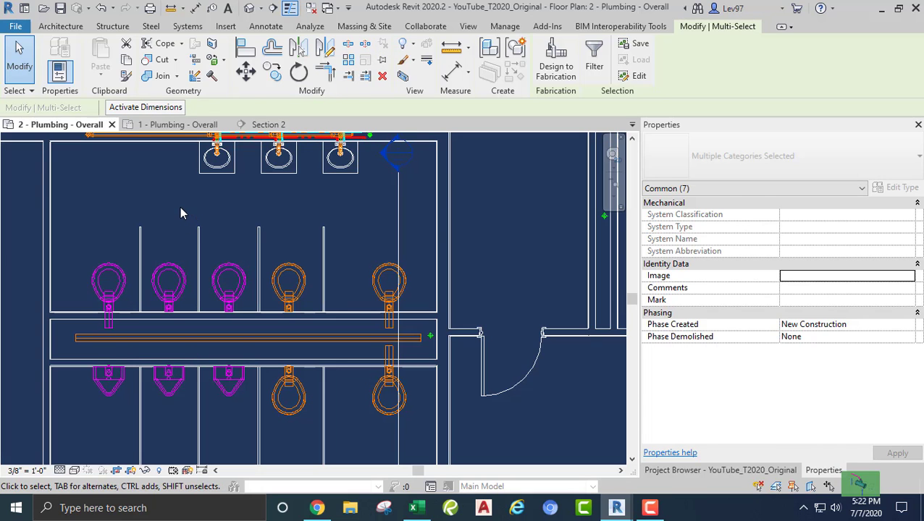
Step: Align the centerline of the easternmost south-side pipe stub to the centerline of the stub opposite it on the north side
scroll(274, 340, up, 3)
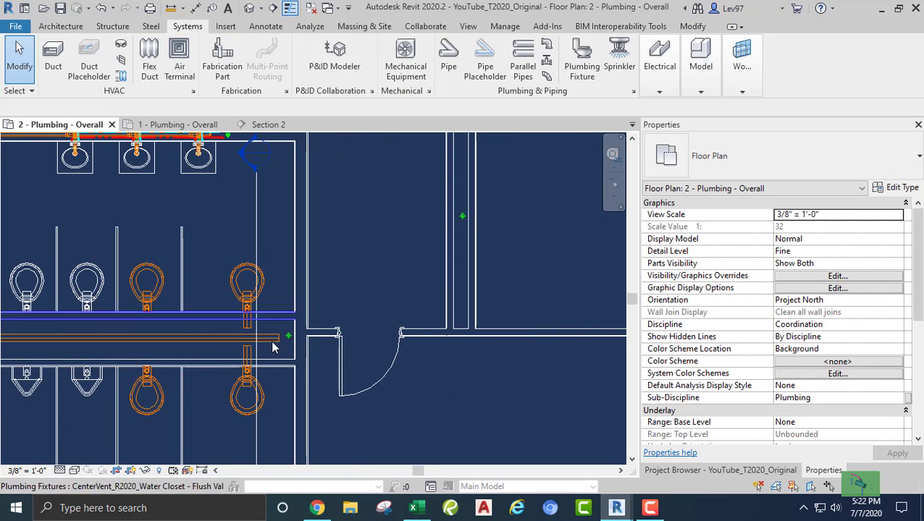
scroll(377, 280, down, 4)
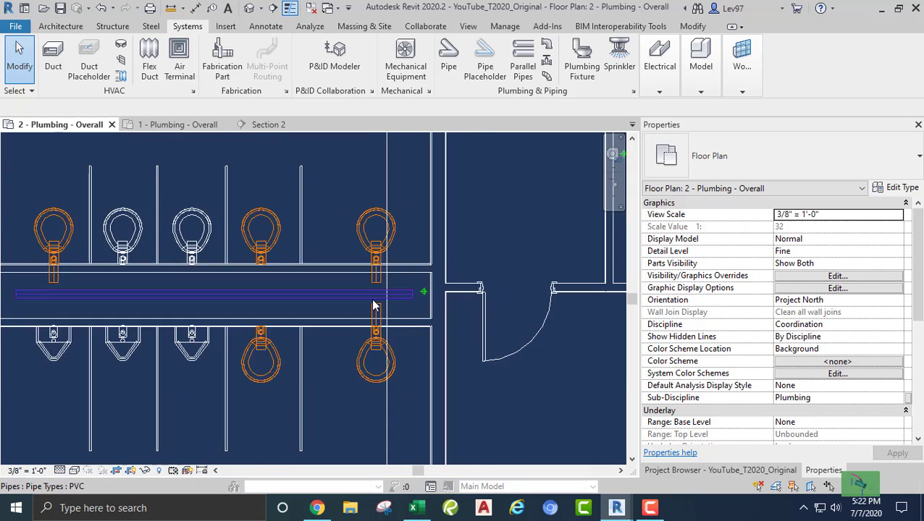
scroll(373, 301, up, 6)
middle_drag(363, 259, 274, 300)
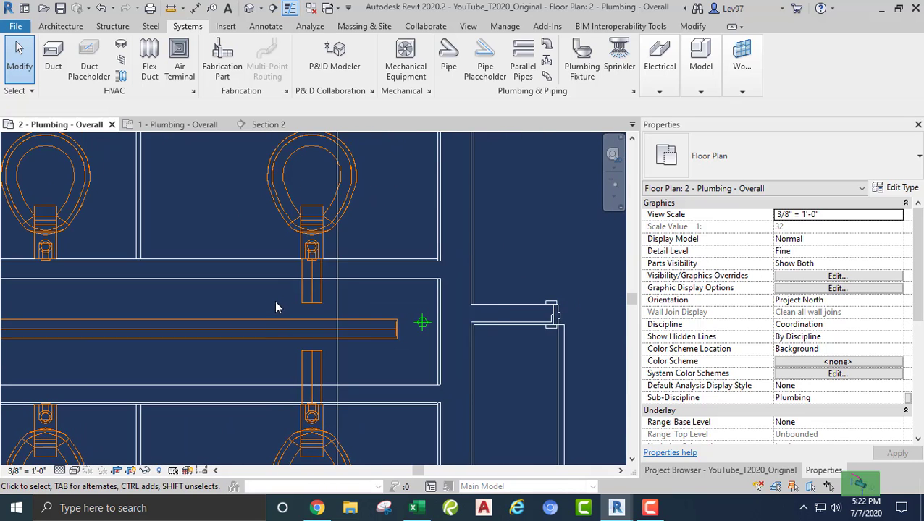
scroll(274, 300, up, 1)
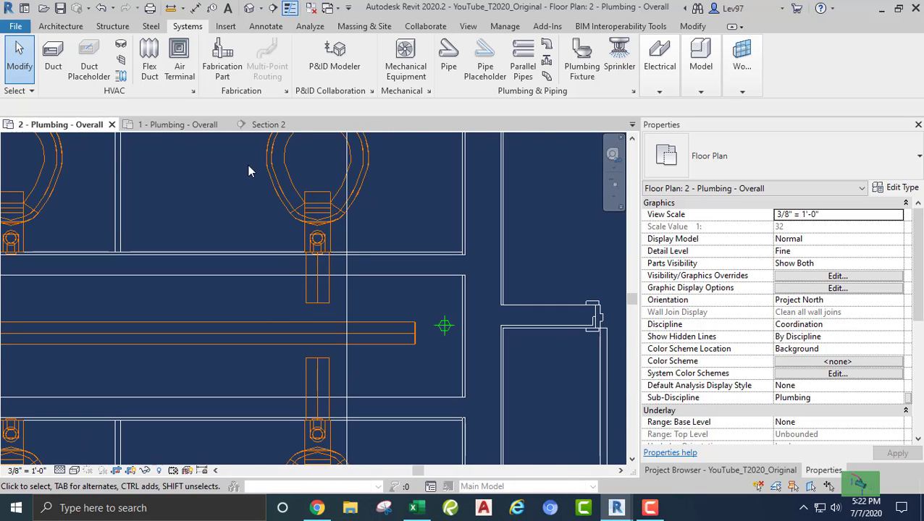
click(692, 26)
click(245, 47)
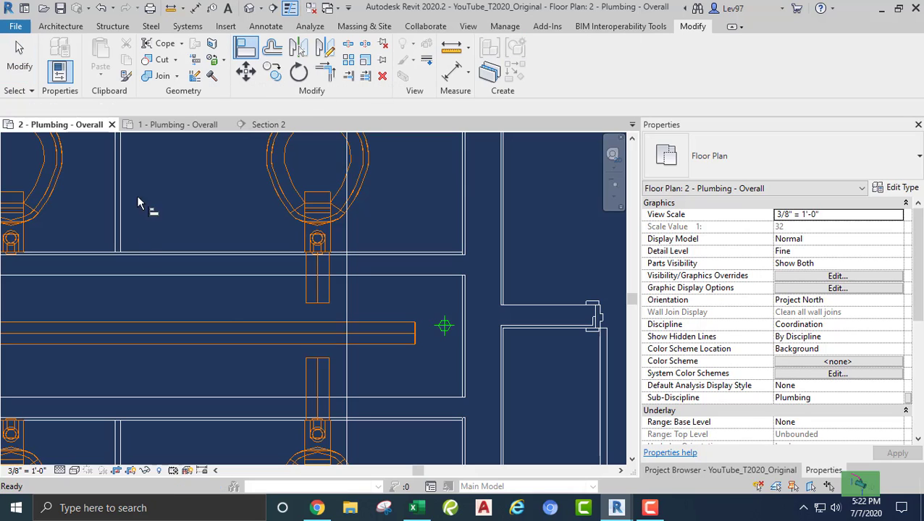
click(319, 298)
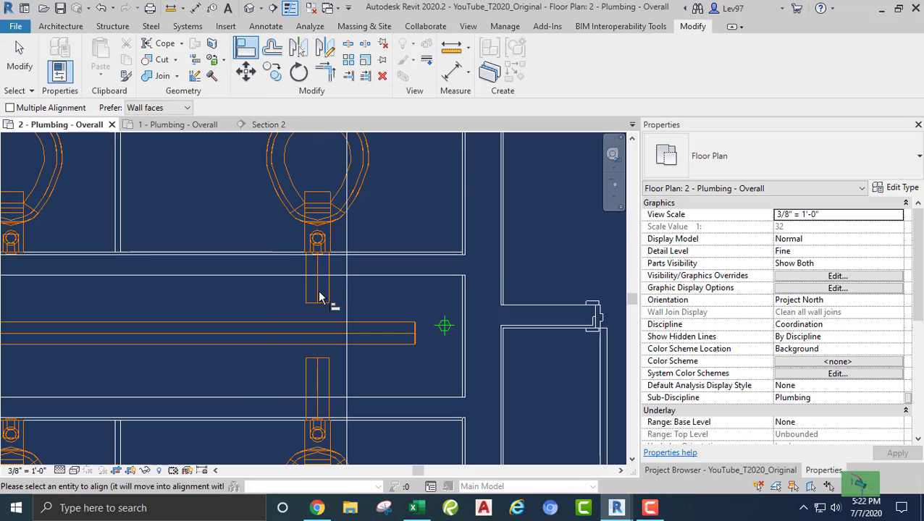
click(317, 376)
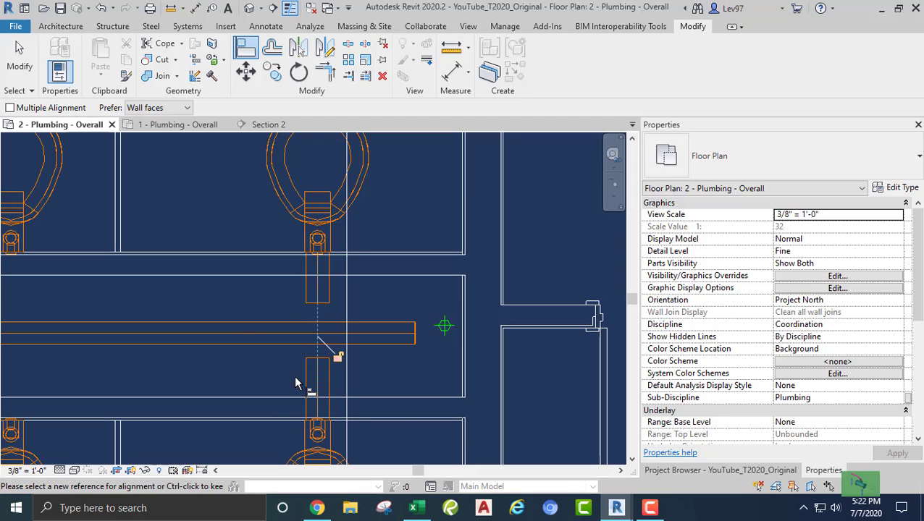
key(Escape)
scroll(271, 369, down, 2)
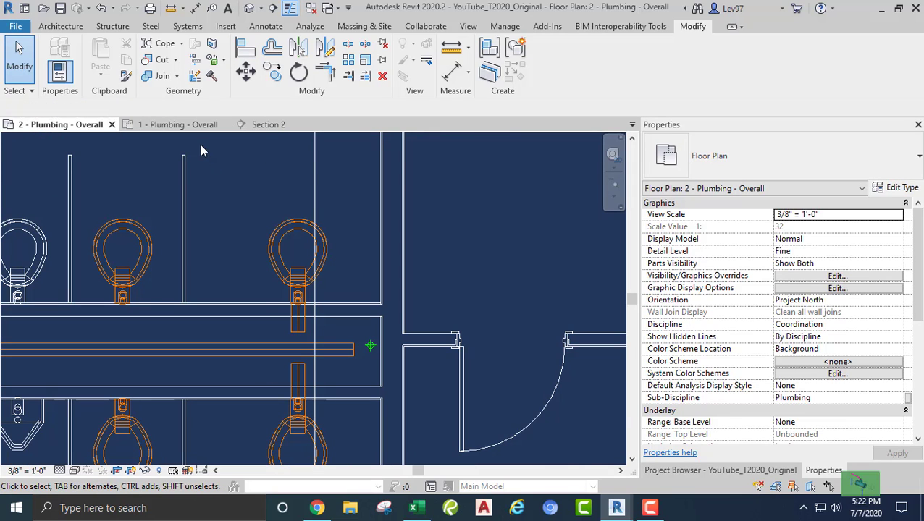
Step: Open the Section 2 view and bring up the level 2 water closets at the chase
click(279, 126)
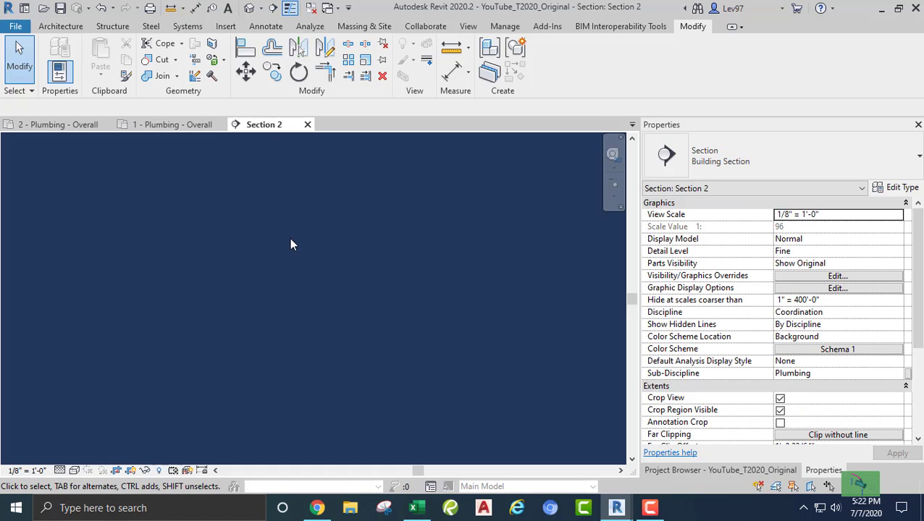
scroll(285, 268, down, 5)
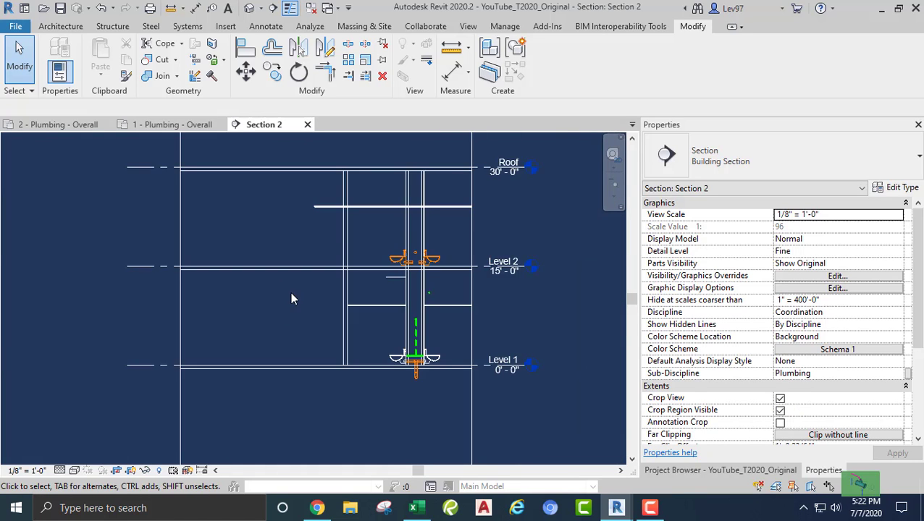
scroll(286, 285, up, 5)
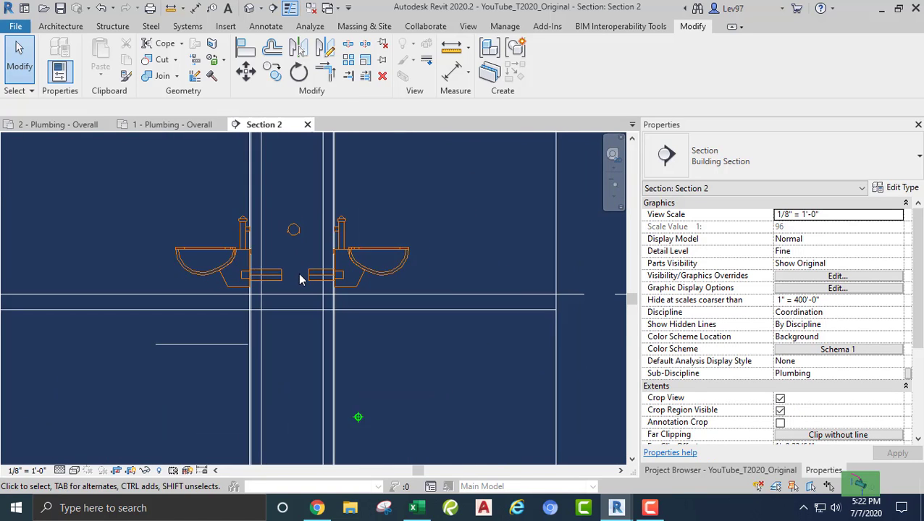
Step: Set the Schedule Level of the level 2 water closet on the right side of the chase to Level 2
click(433, 239)
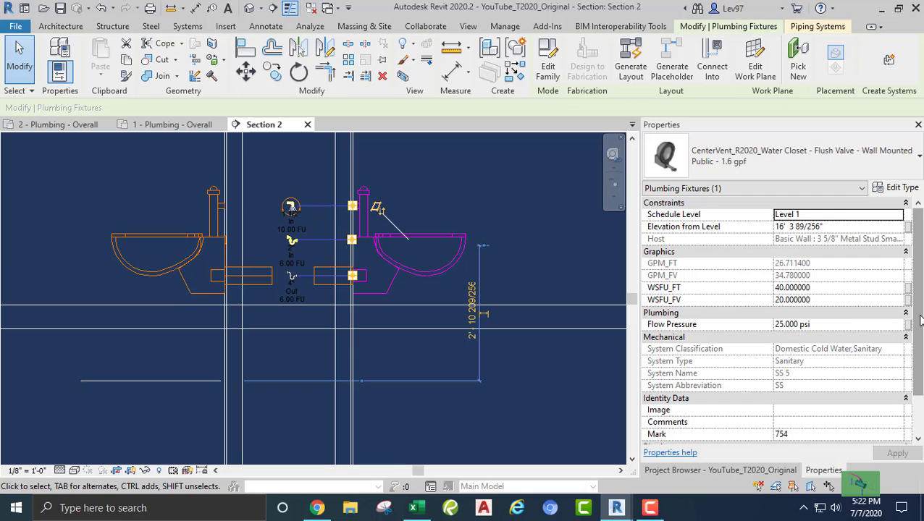
click(905, 204)
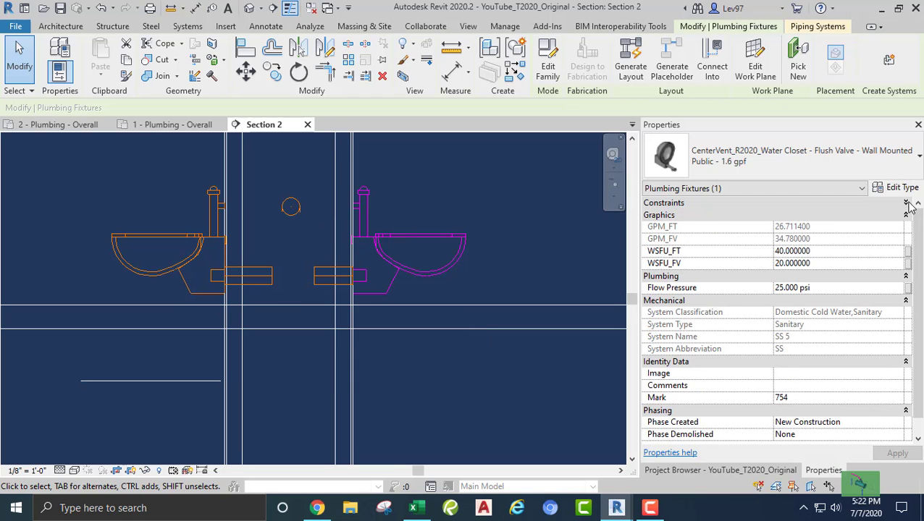
click(908, 204)
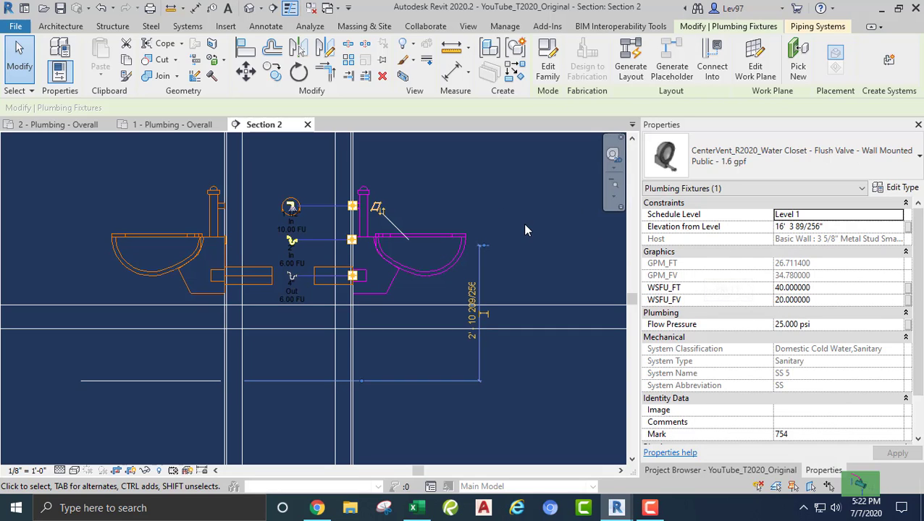
click(832, 217)
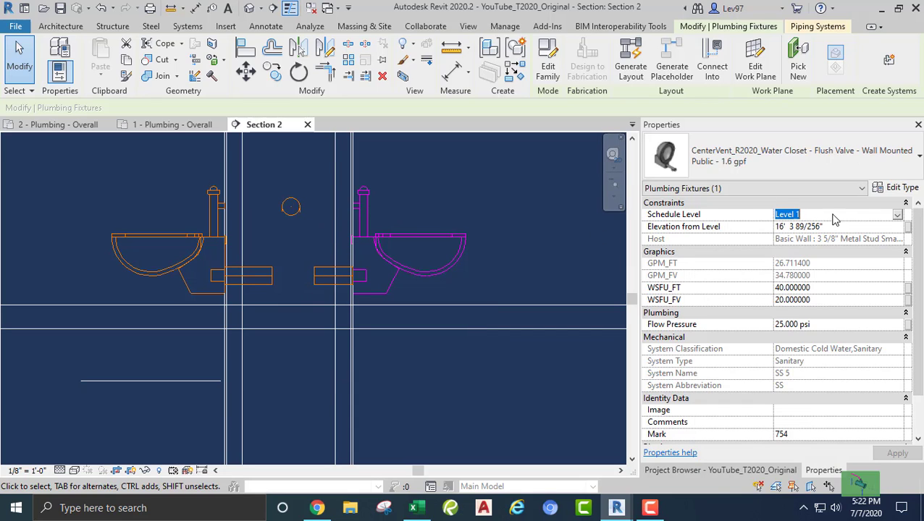
click(896, 215)
click(786, 247)
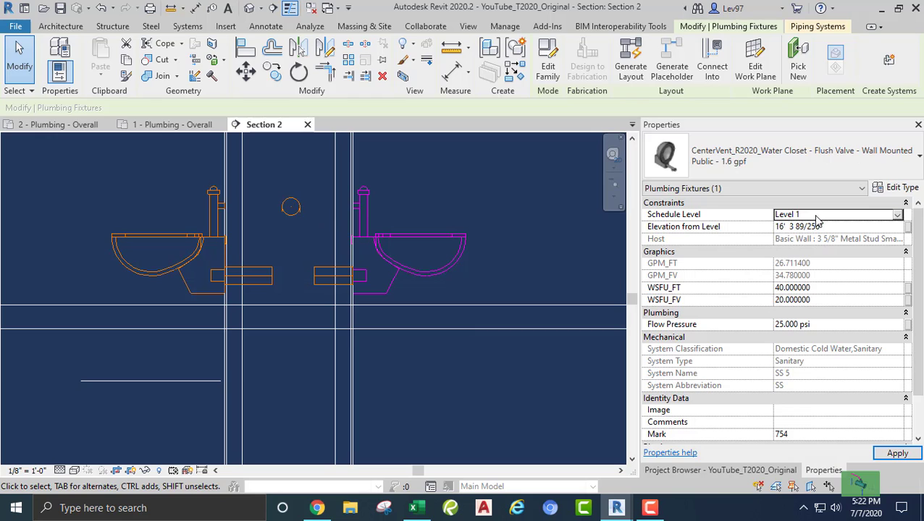
click(860, 215)
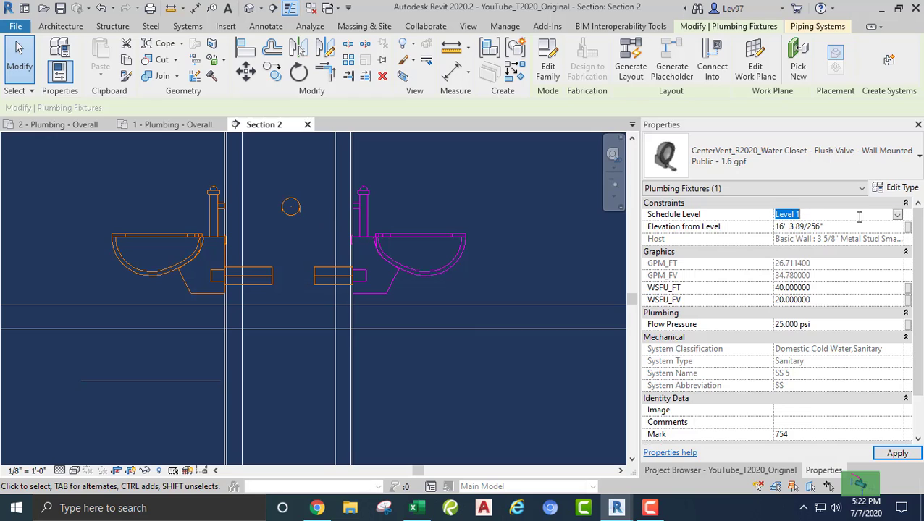
click(897, 217)
click(789, 248)
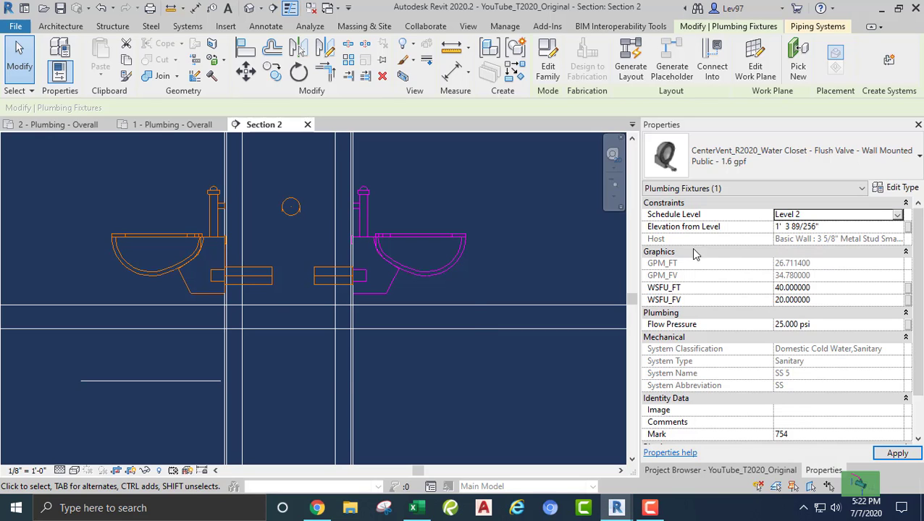
click(517, 199)
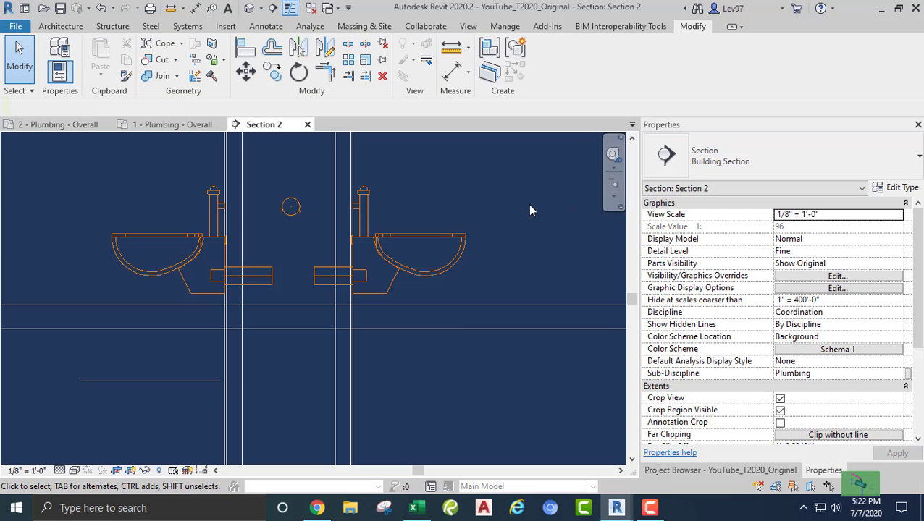
Step: Set the Schedule Level of the water closet on the left side of the chase to Level 2
click(144, 225)
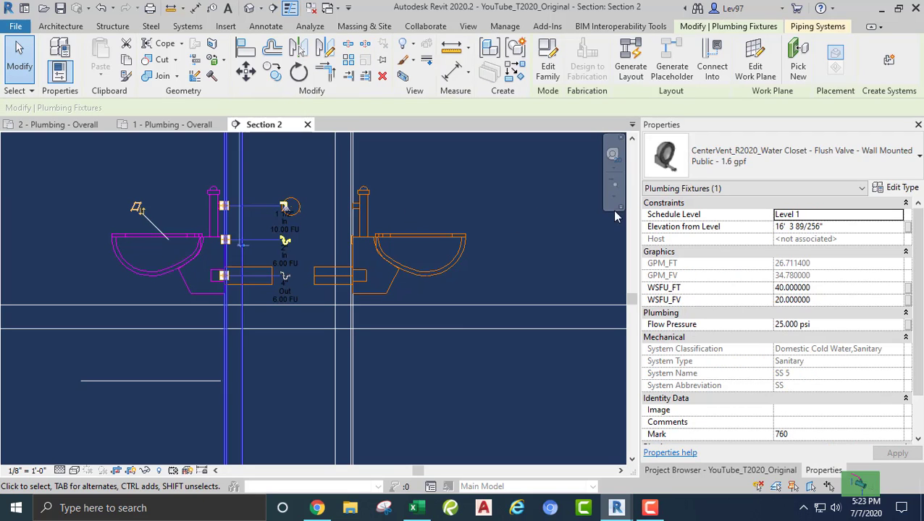
click(843, 215)
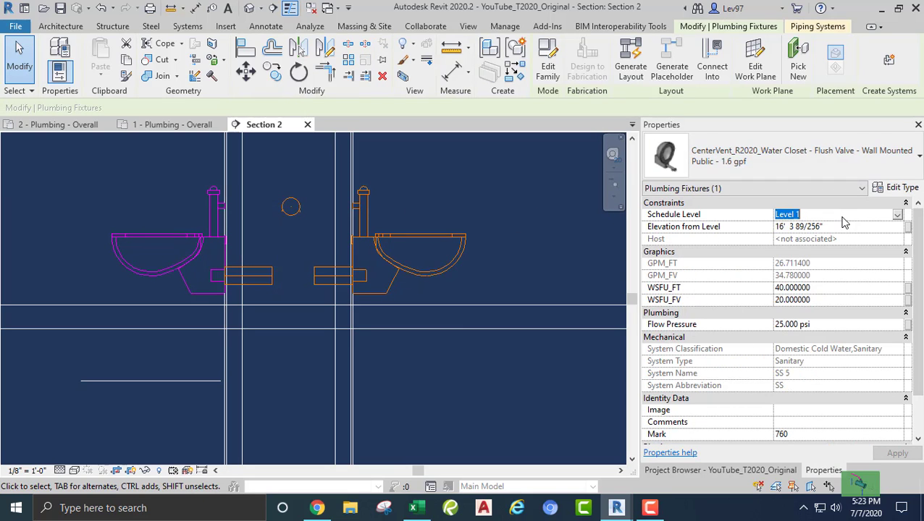
click(897, 215)
click(785, 247)
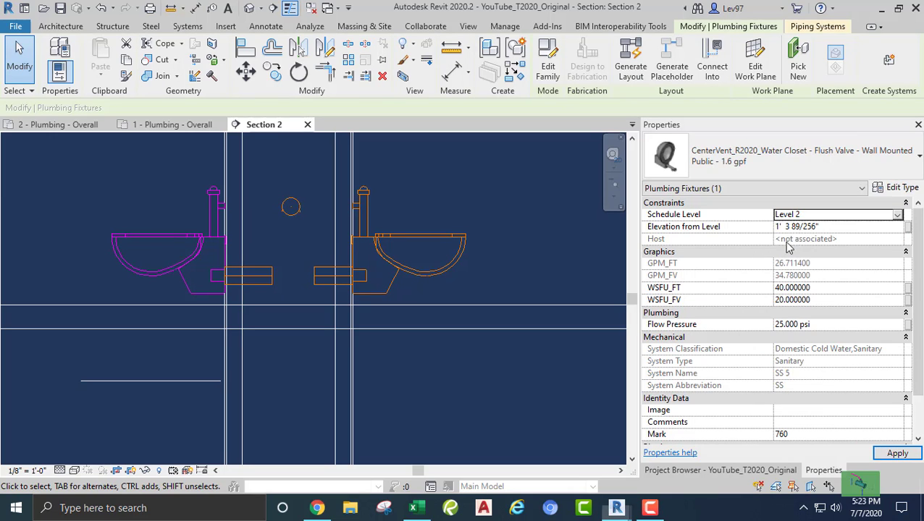
click(82, 183)
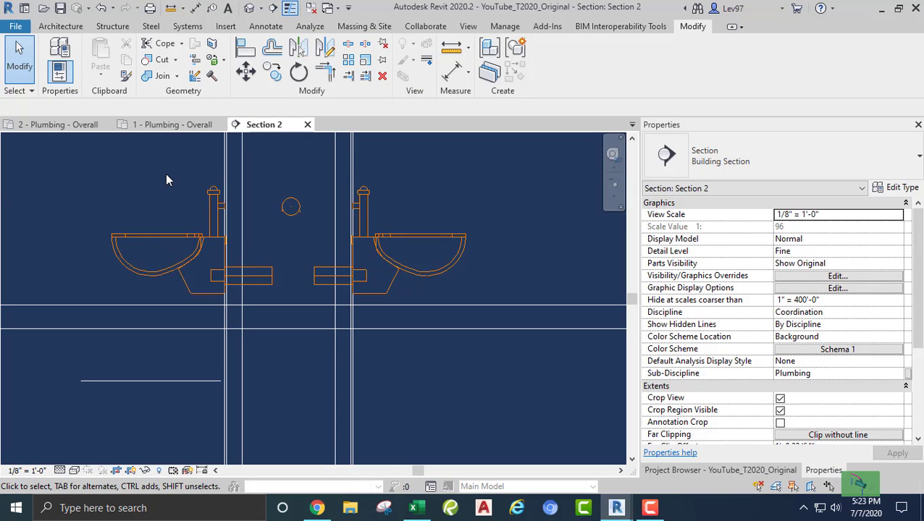
Step: Nudge the sloped 4" pipe straight down below the level 2 floor to a middle elevation of about -1' 2 1/2"
middle_drag(166, 180, 207, 192)
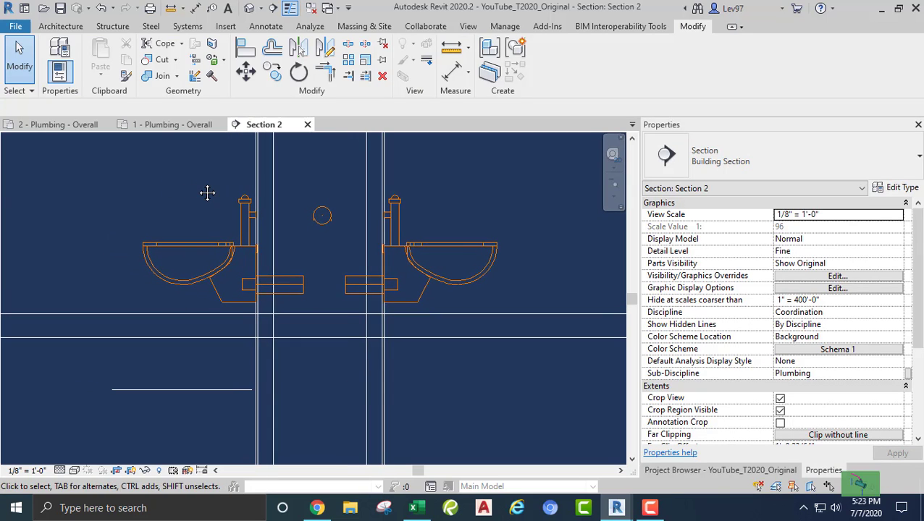
click(322, 215)
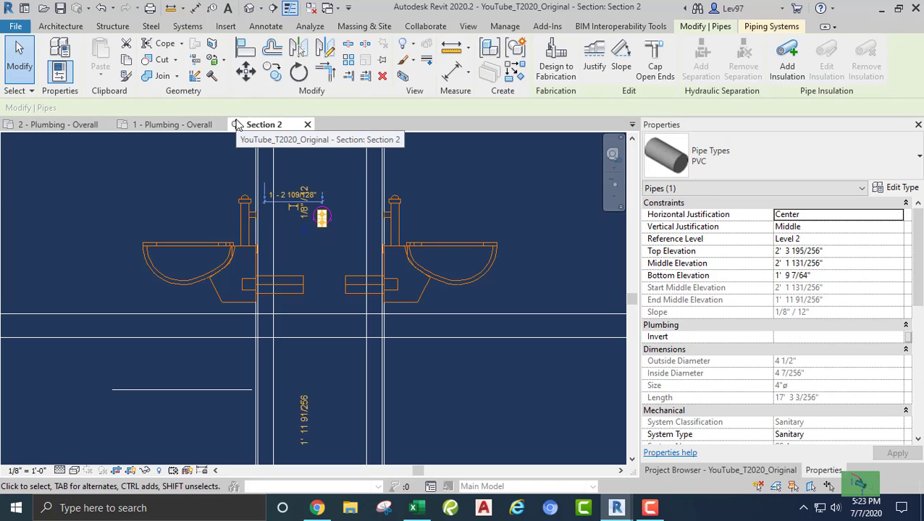
key(Down)
key(Down)
key(Down)
key(Down)
key(Down)
key(Down)
key(Down)
key(Down)
key(Down)
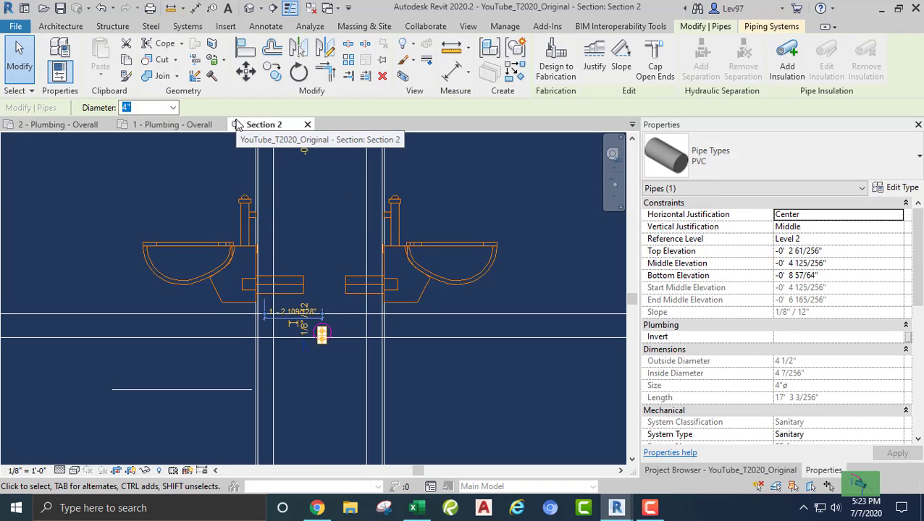
key(Down)
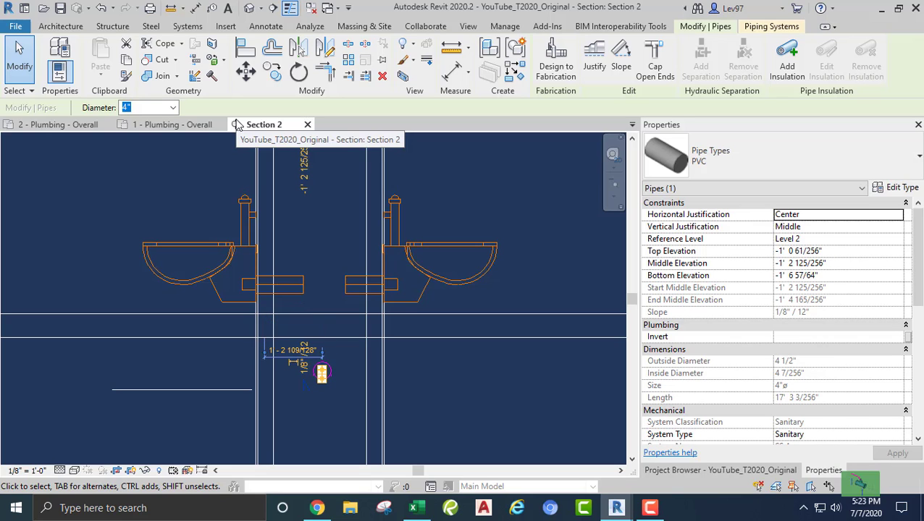
key(Up)
key(Down)
key(Escape)
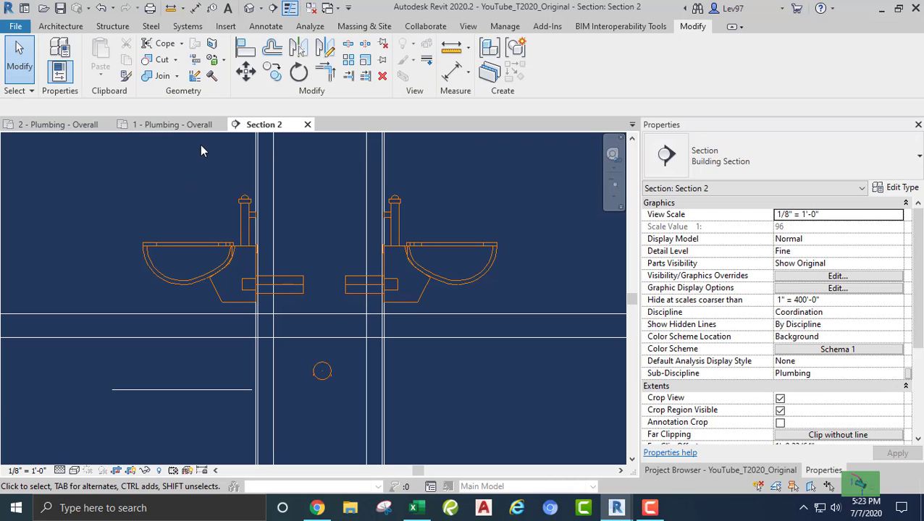
Step: Align the centerline of the right water closet's pipe stub to the centerline of the left stub
click(246, 48)
scroll(271, 267, up, 3)
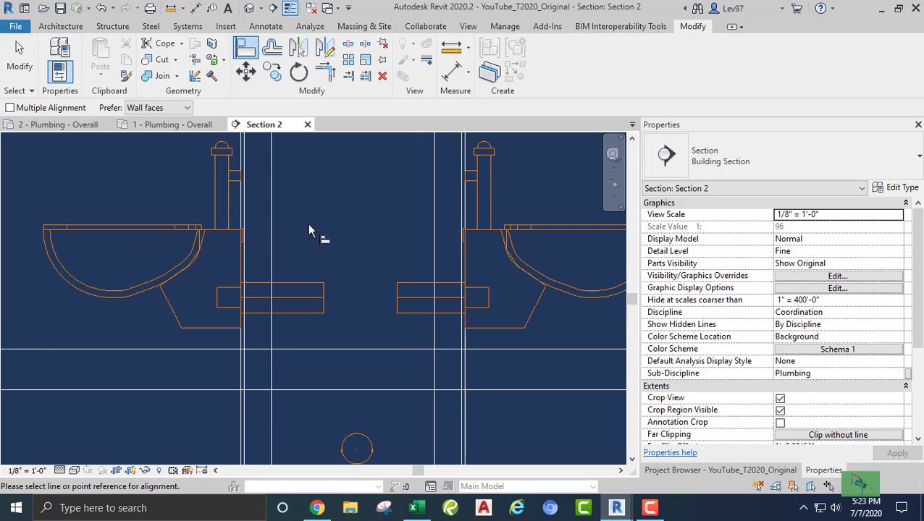
click(294, 303)
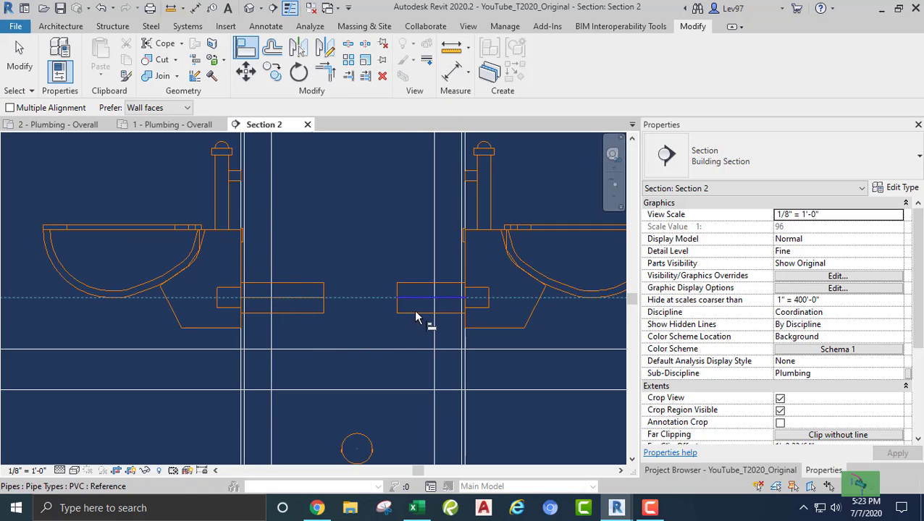
click(371, 305)
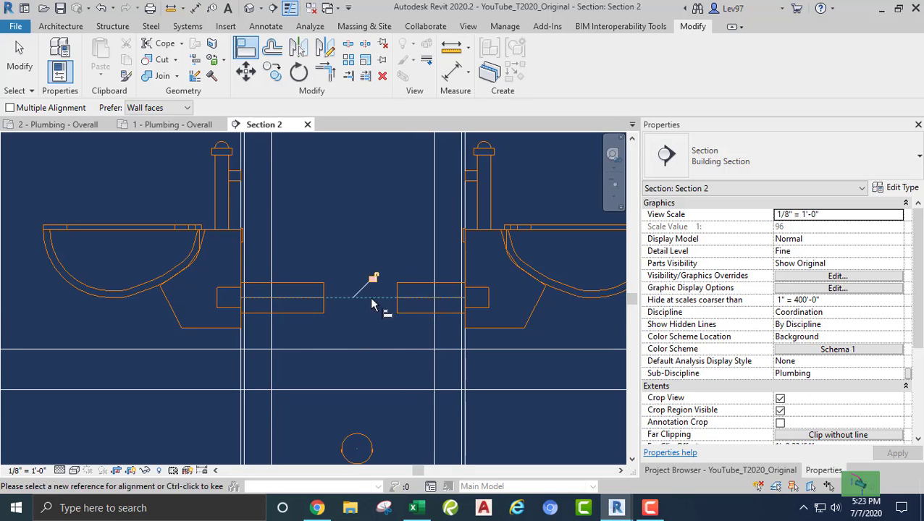
key(Escape)
key(Escape)
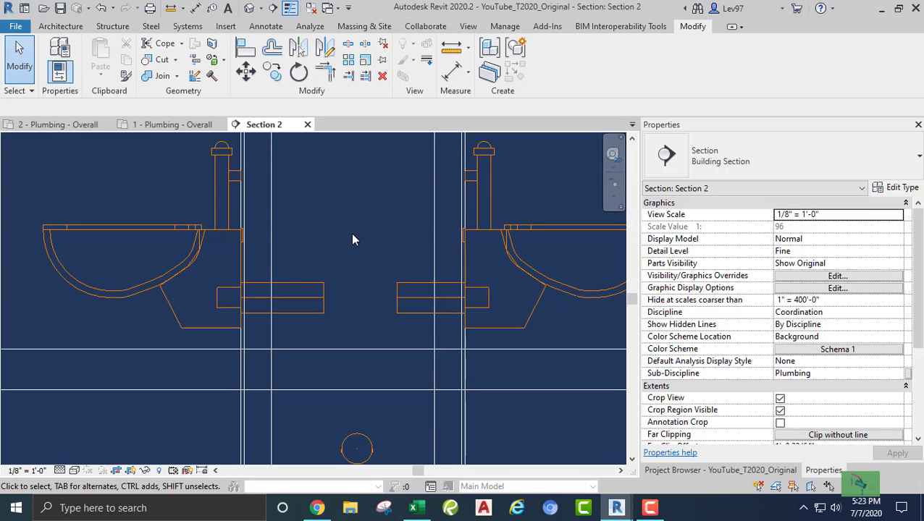
Step: Extend the left water closet's pipe stub across the chase to join the right stub as one continuous pipe
click(282, 304)
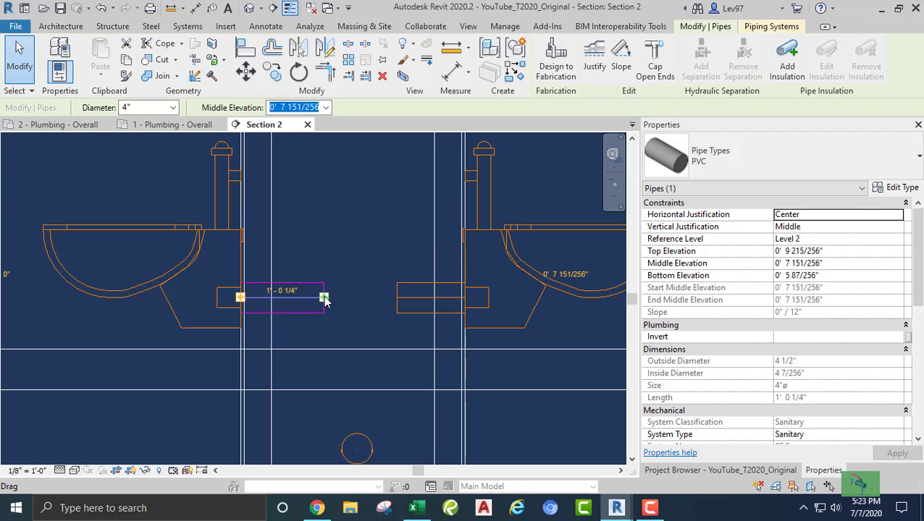
drag(325, 301, 394, 297)
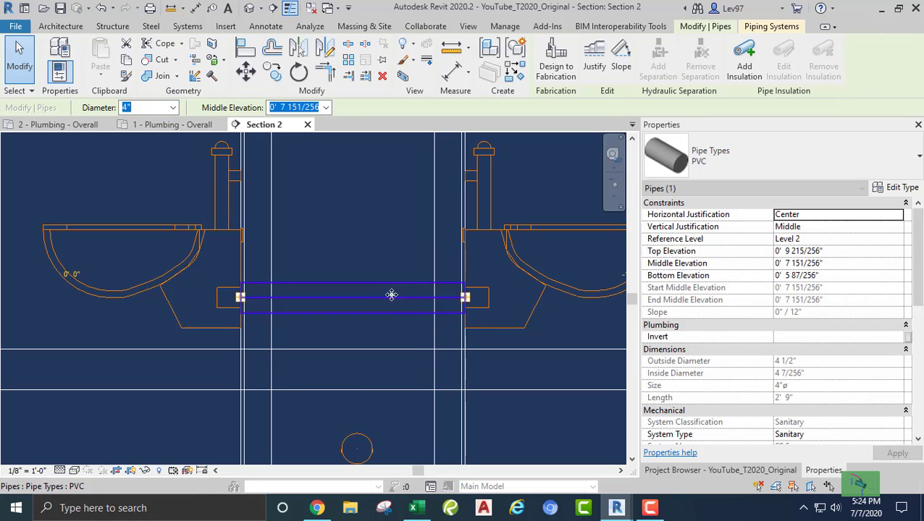
click(367, 245)
middle_drag(356, 245, 385, 223)
Step: Set the junction in the PVC pipe type's routing preferences to R2020_NoTicks_Tee Reducing Vent - PVC - Sch 40 - DWV: Standard
click(367, 261)
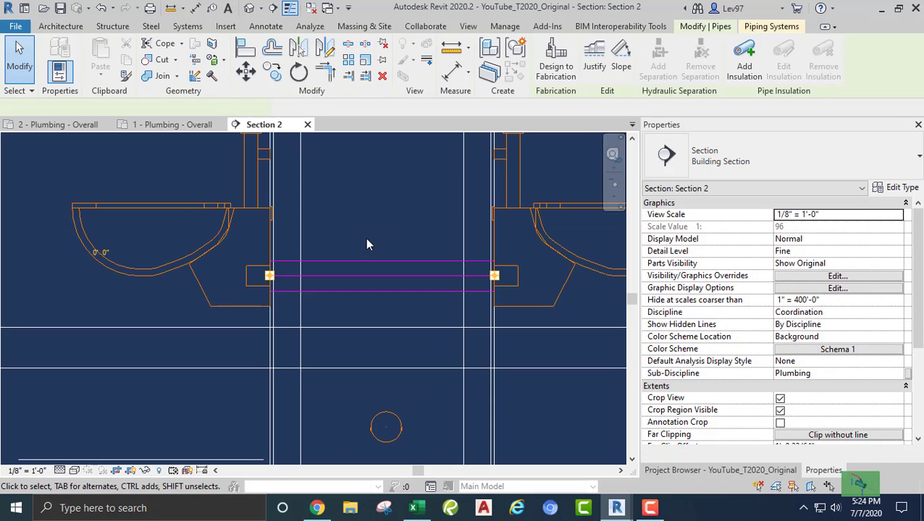
click(898, 188)
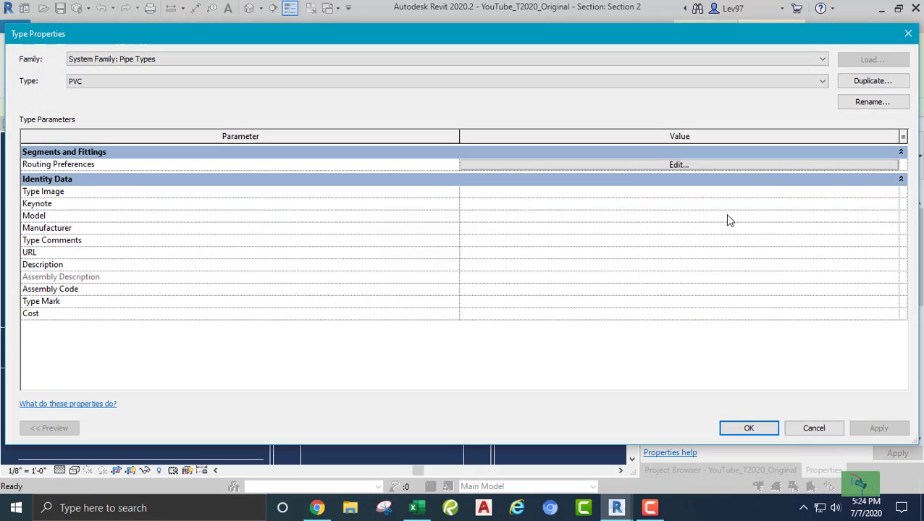
click(630, 167)
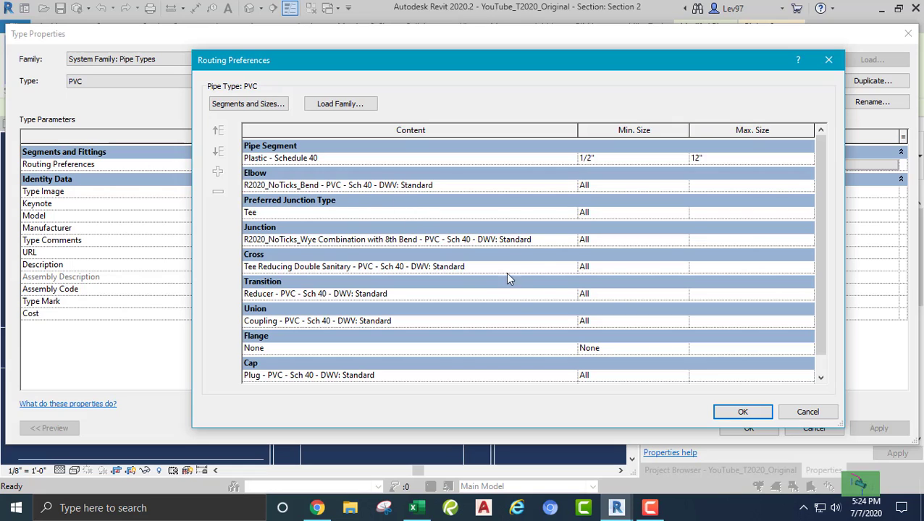
click(539, 239)
click(571, 240)
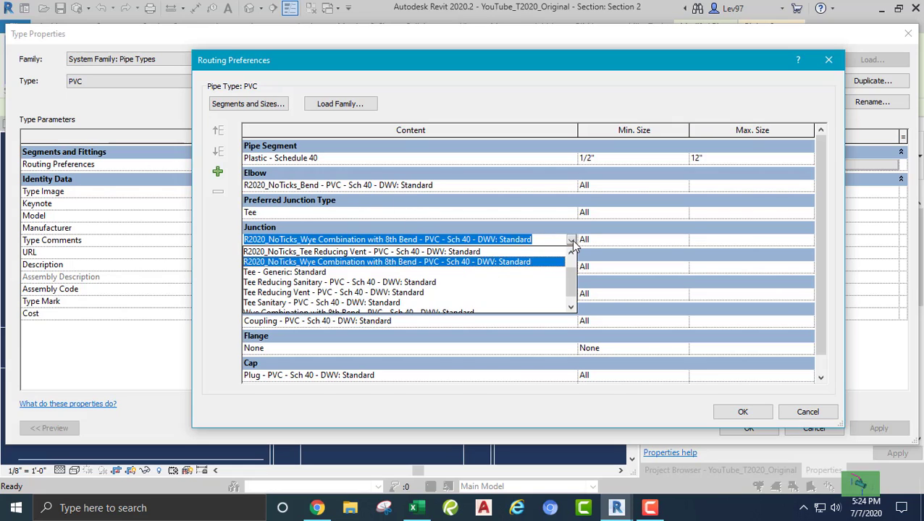
scroll(363, 313, up, 1)
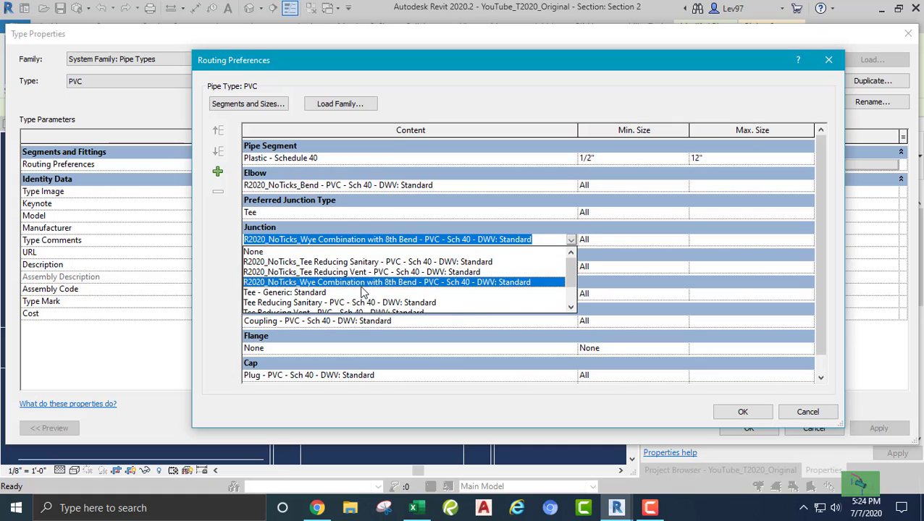
click(324, 273)
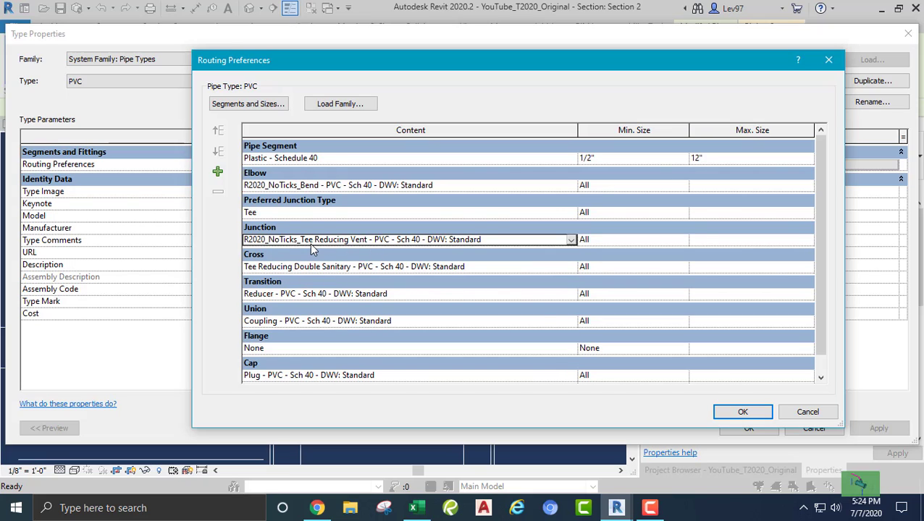
click(743, 412)
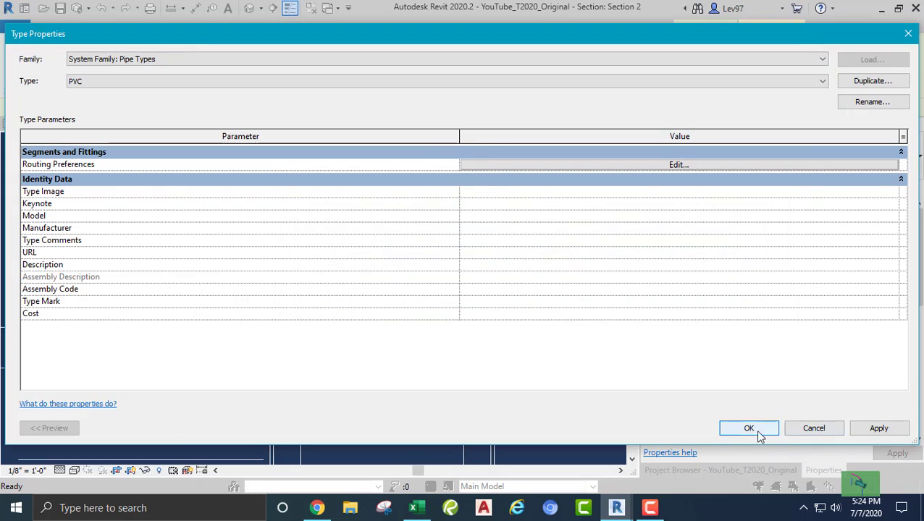
click(750, 428)
click(378, 219)
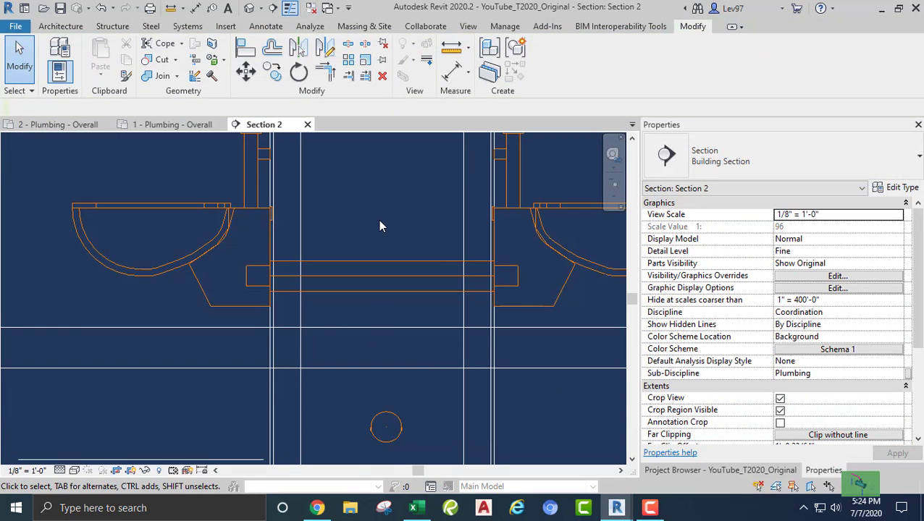
Step: Draw a similar 4" PVC pipe vertically down from the middle of the cross pipe, ending just above the sloped pipe, with slope off
middle_drag(384, 217, 386, 218)
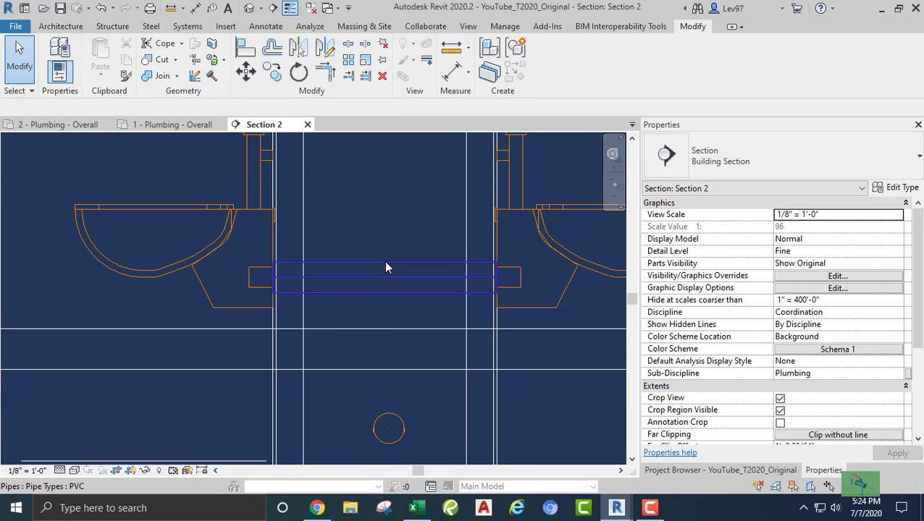
click(376, 263)
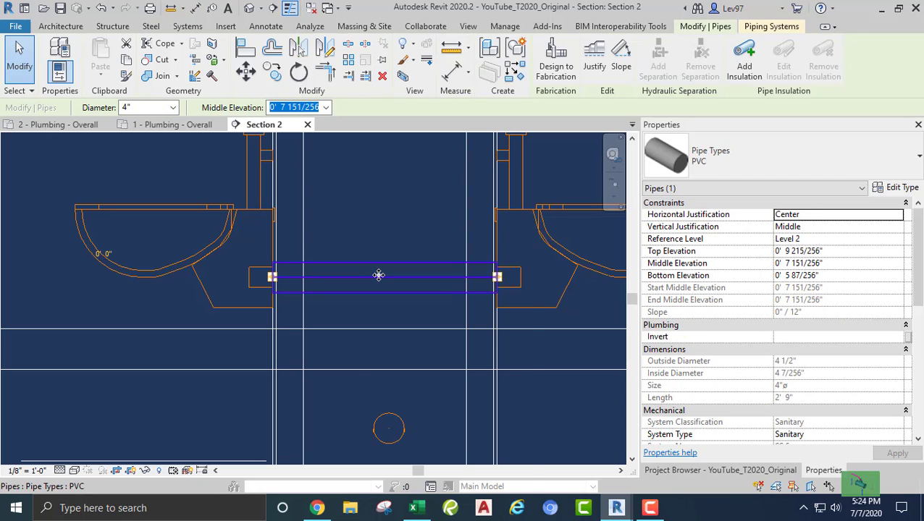
right_click(377, 278)
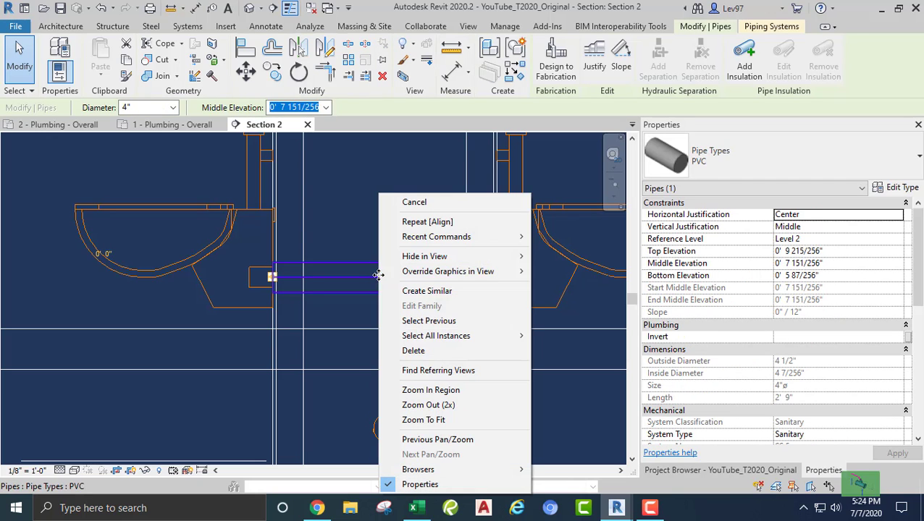
click(426, 291)
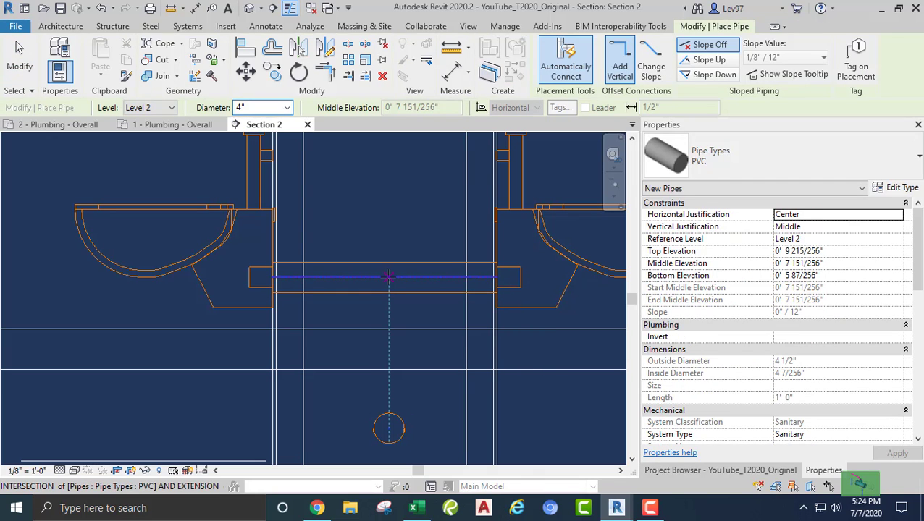
click(383, 277)
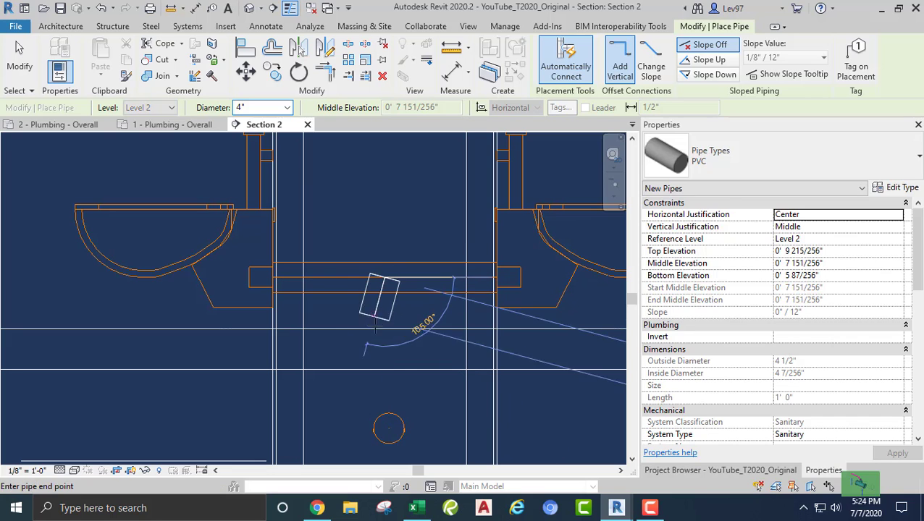
click(385, 391)
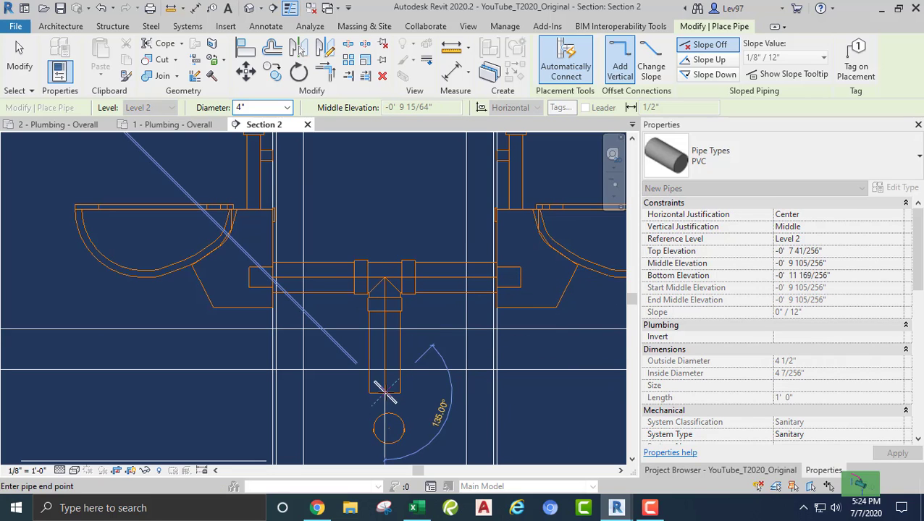
key(Escape)
key(Escape)
Step: Align the vertical drop pipe's centerline to the center of the sloped pipe below it
scroll(361, 396, up, 3)
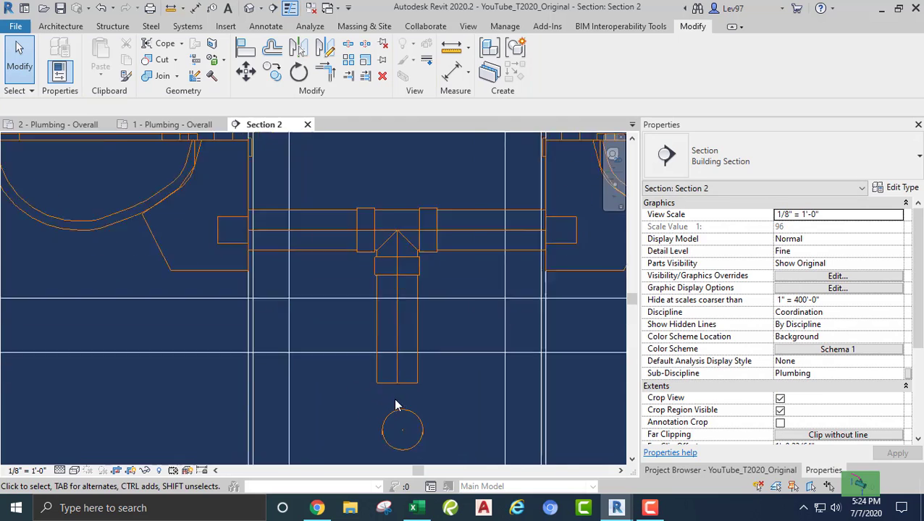
middle_drag(351, 394, 373, 349)
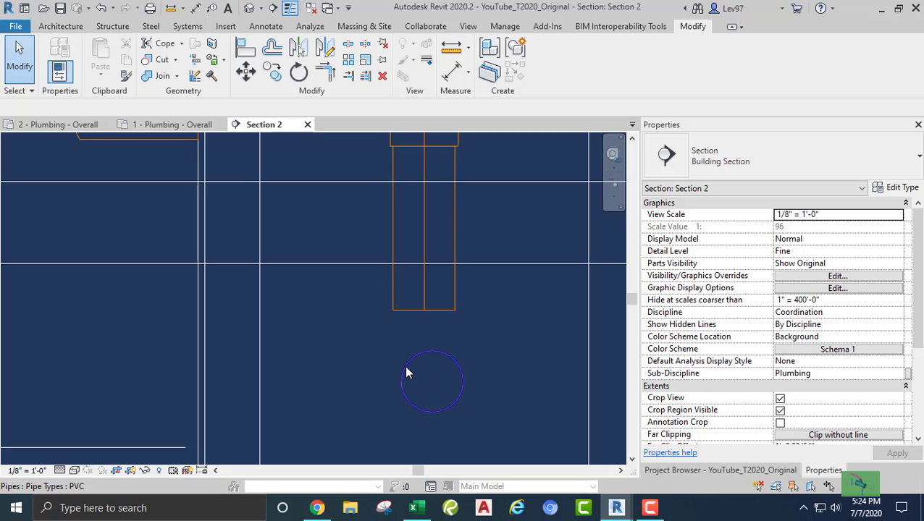
scroll(376, 327, down, 3)
middle_drag(366, 328, 368, 385)
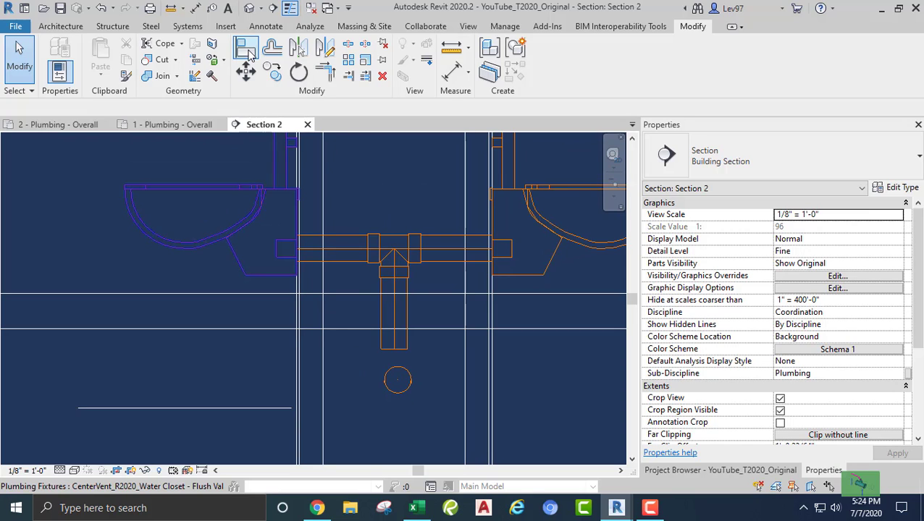
key(a)
key(l)
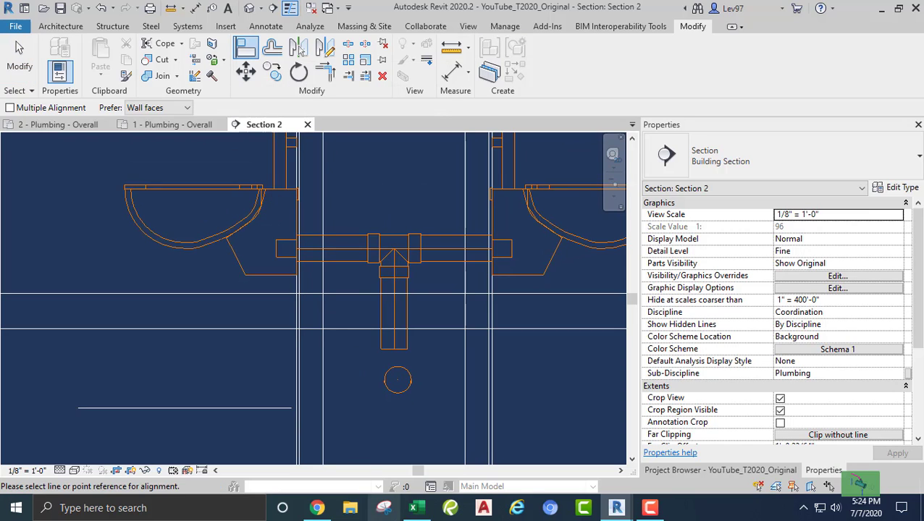
click(403, 391)
click(393, 346)
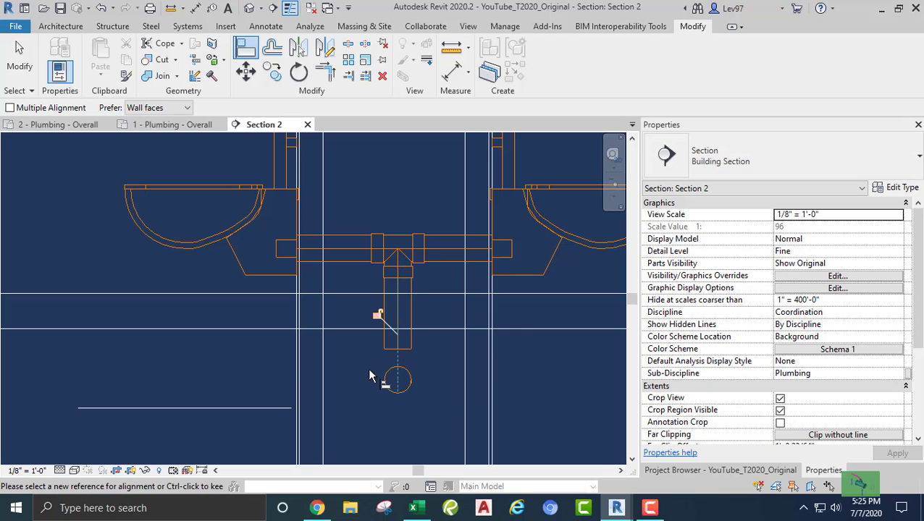
key(Escape)
key(Escape)
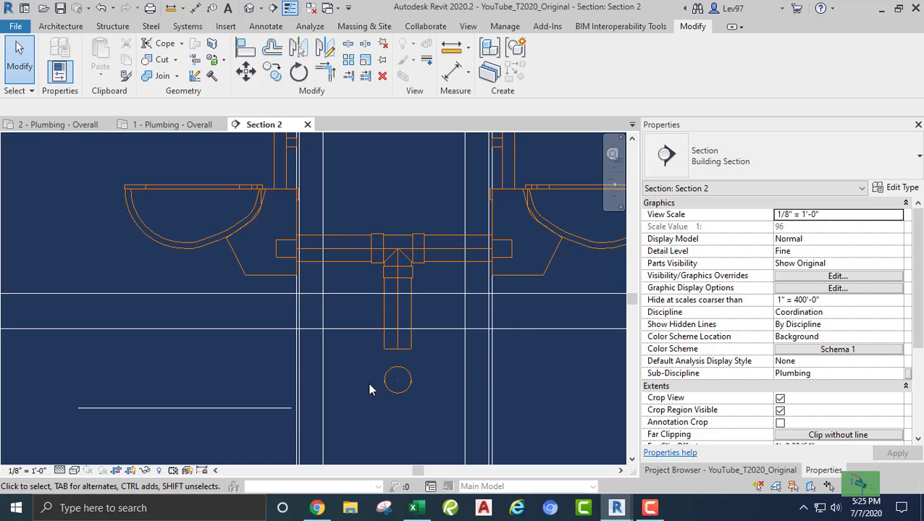
Step: Extend the lower end of the vertical drop pipe to the center of the sloped pipe so they connect with a tee
middle_drag(369, 390, 416, 376)
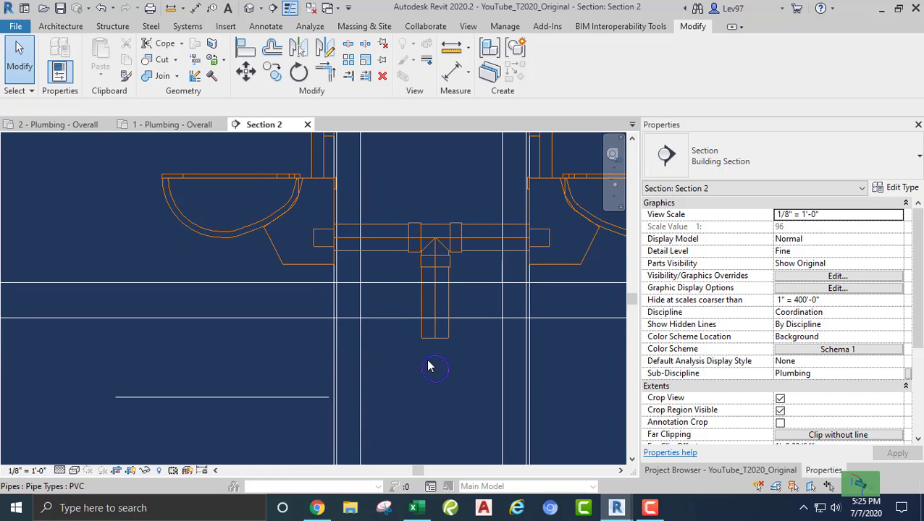
scroll(411, 351, up, 2)
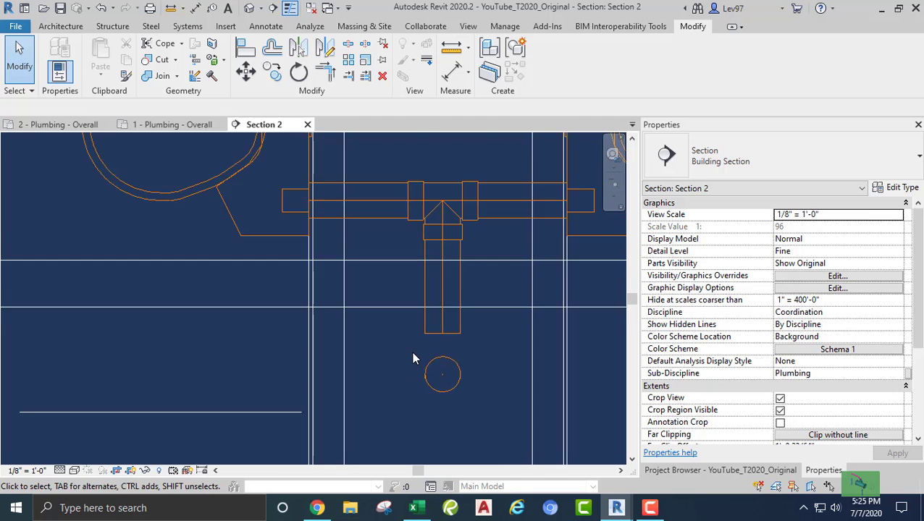
click(437, 324)
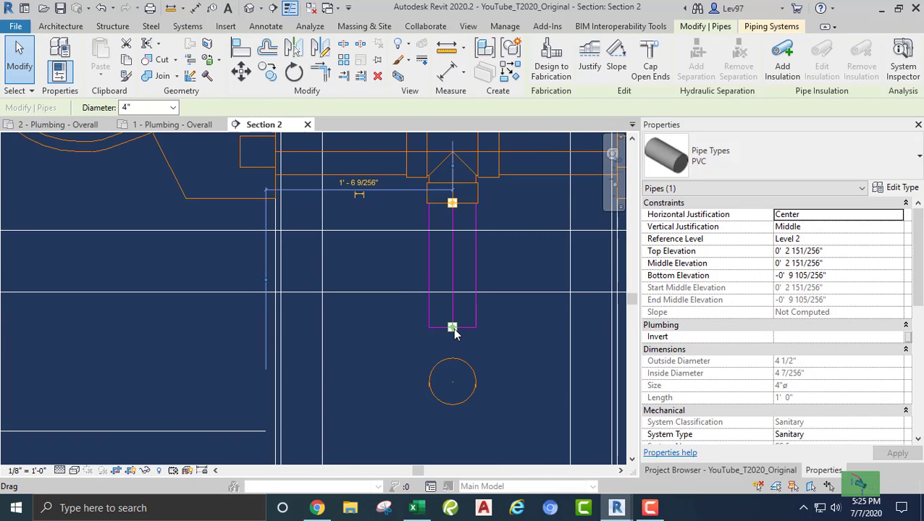
drag(453, 331, 452, 382)
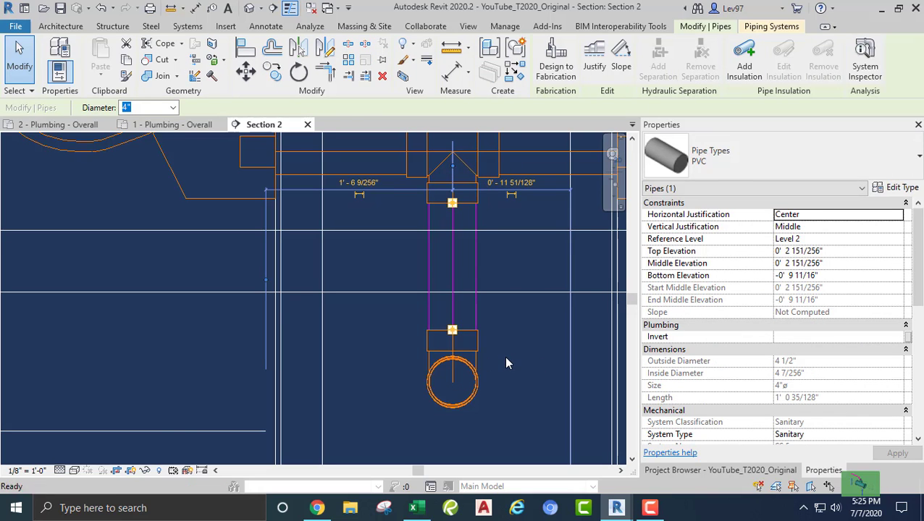
click(506, 363)
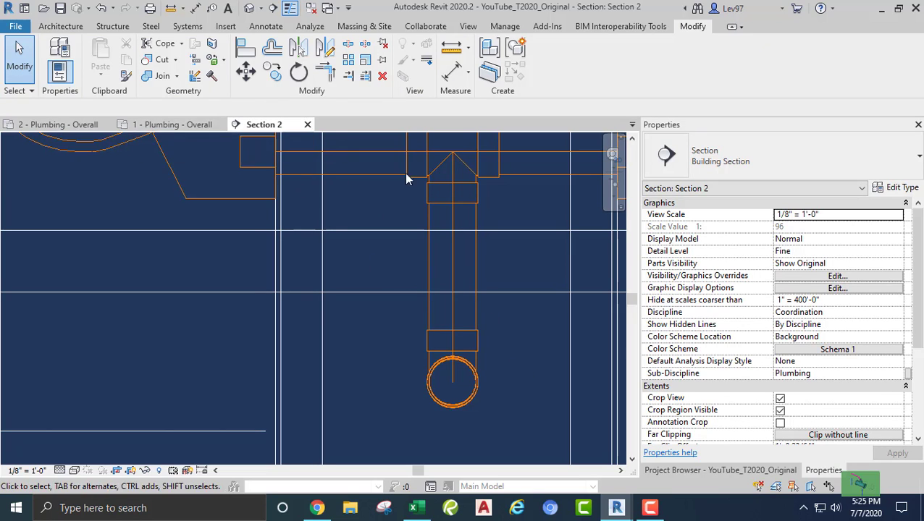
Step: Open the 3D Plumbing view and examine the new drop connection between the end water closets and the sloped pipe
click(785, 472)
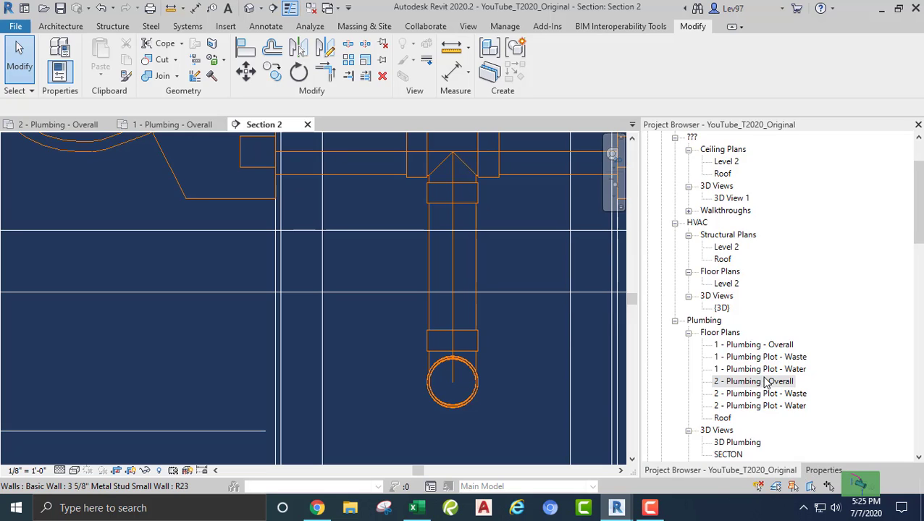
scroll(766, 383, down, 2)
double_click(730, 419)
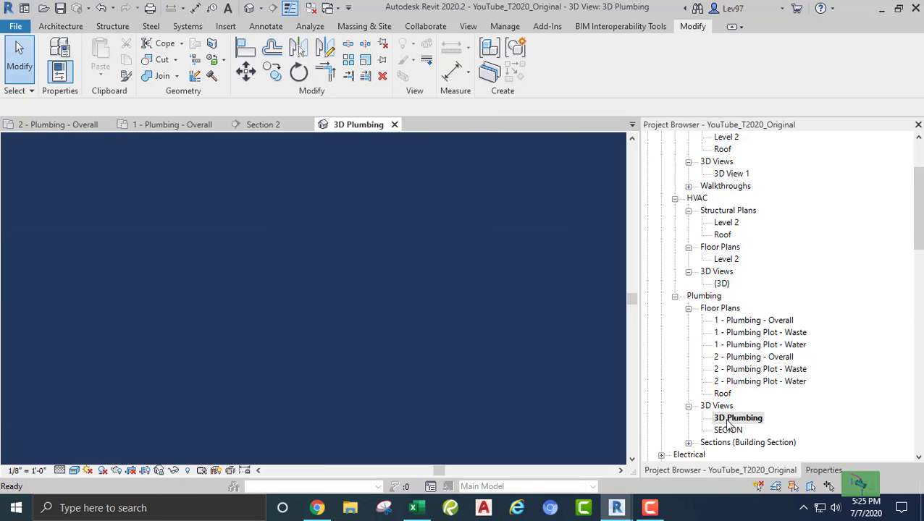
scroll(165, 223, up, 4)
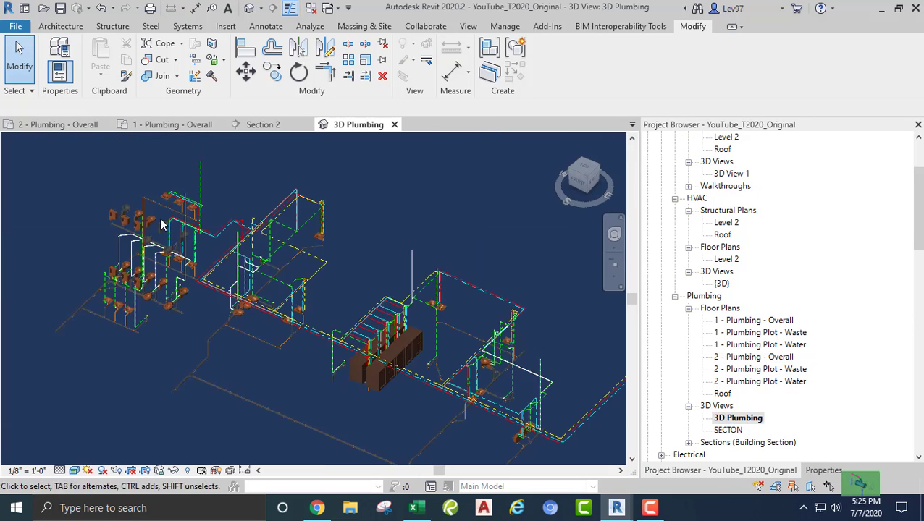
scroll(167, 276, up, 2)
middle_drag(277, 307, 347, 178)
scroll(277, 322, up, 4)
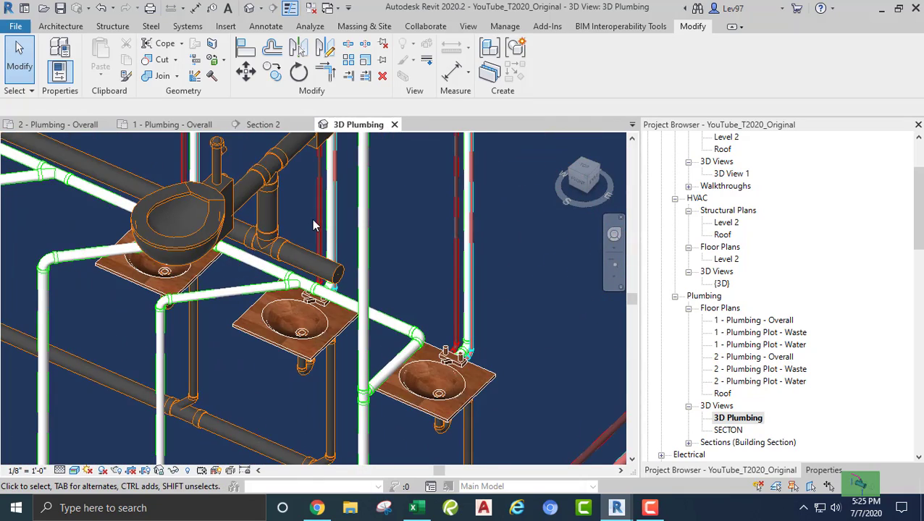
scroll(312, 225, down, 2)
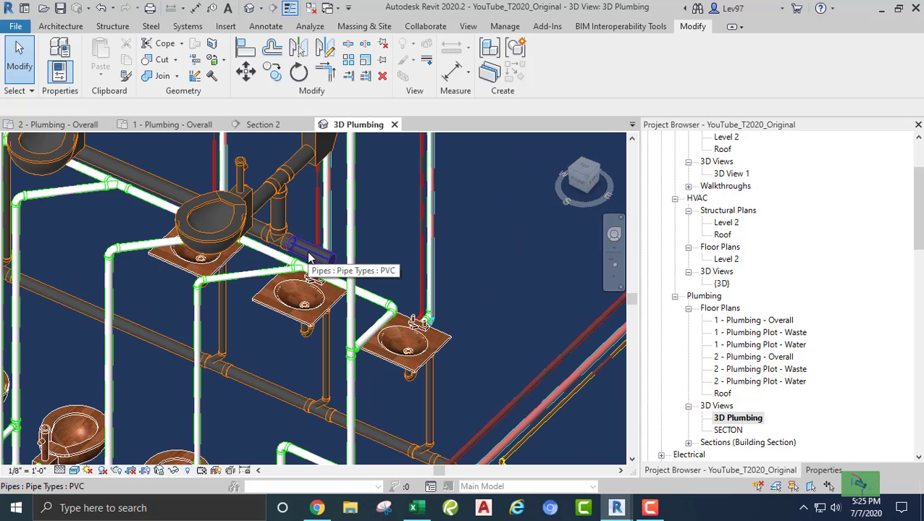
Step: Lower the sloped sanitary pipe by about 5 inches in Section 2, lengthening the vertical drop above it
click(309, 258)
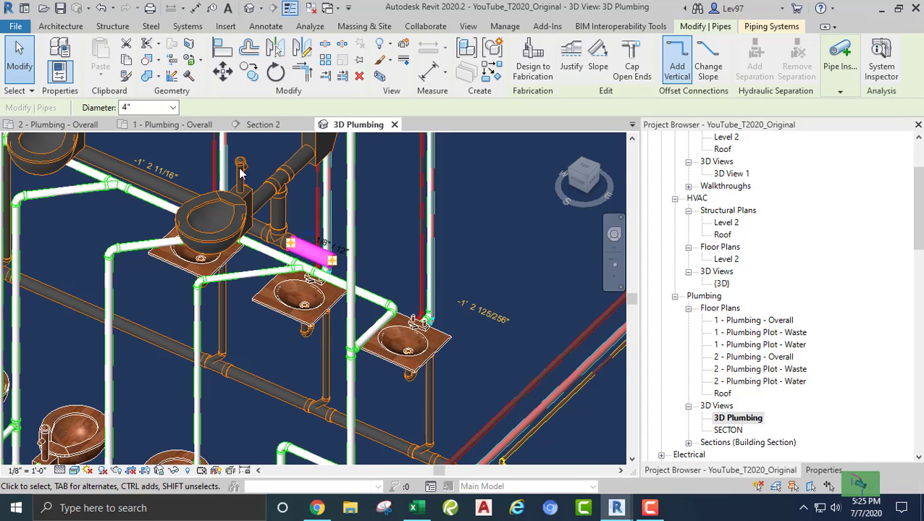
click(262, 125)
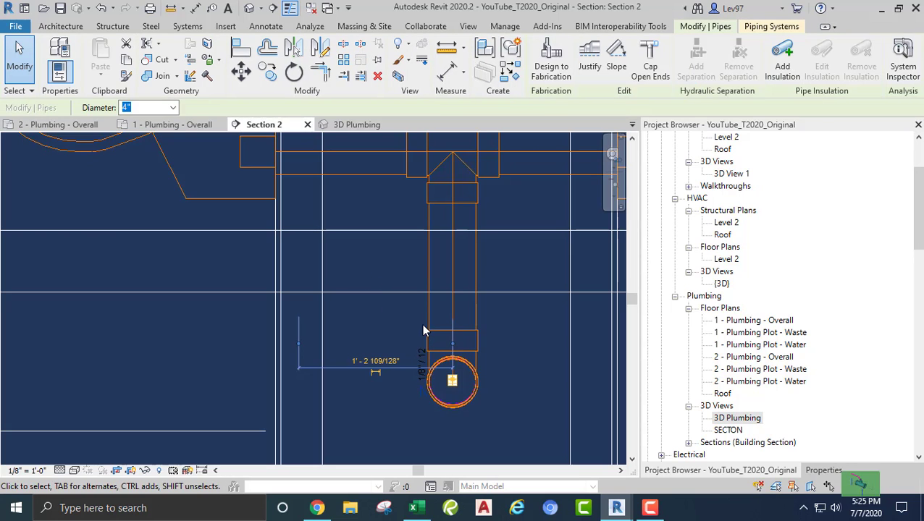
key(Down)
key(Down)
key(Down)
key(Down)
key(Down)
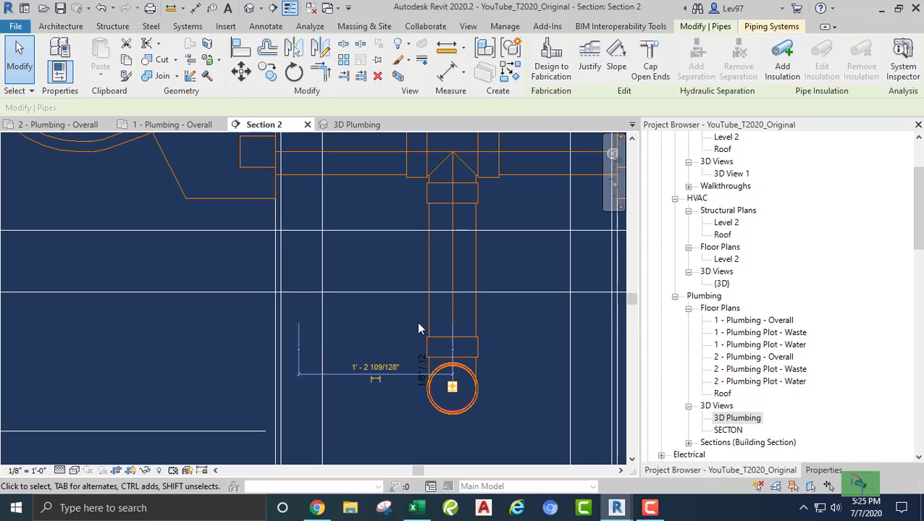
key(Down)
key(Down)
key(Down)
key(Down)
key(Down)
key(Down)
key(Down)
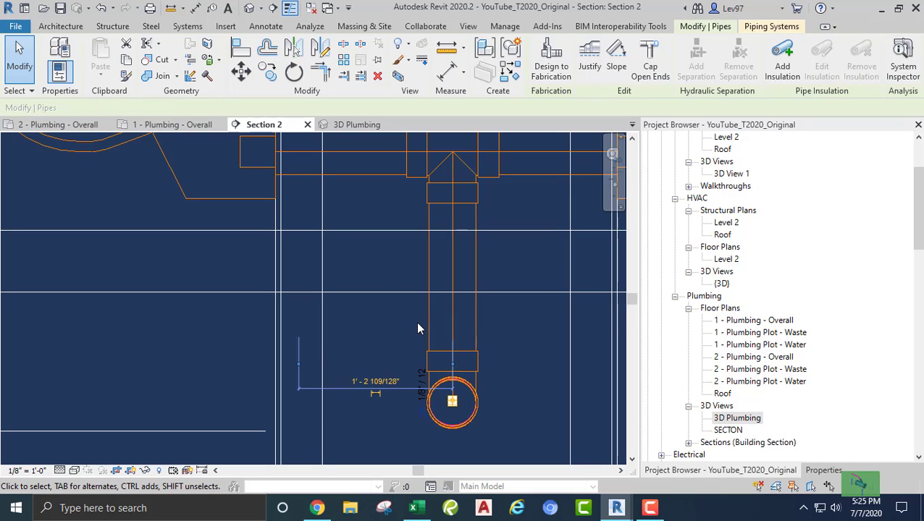
key(Down)
key(Down)
key(Down)
key(Down)
key(Down)
key(Down)
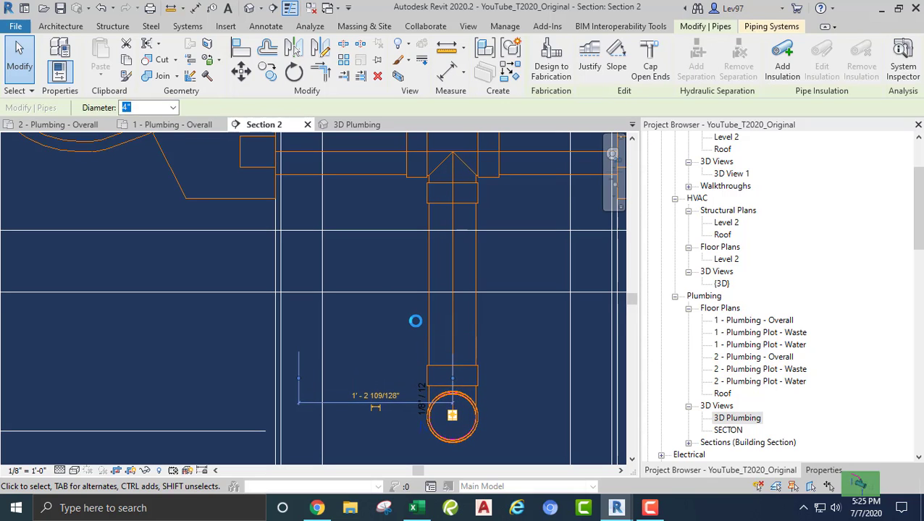
key(Down)
key(Down)
key(Down)
key(Down)
key(Down)
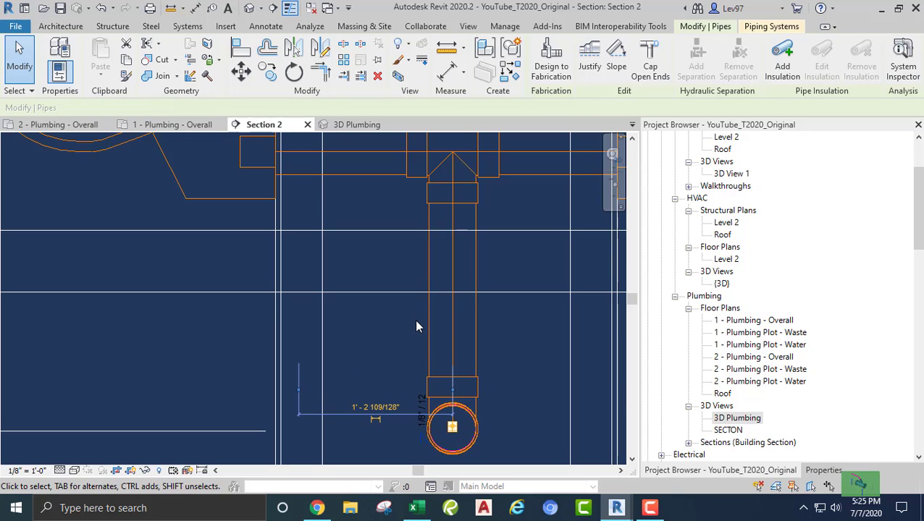
key(Escape)
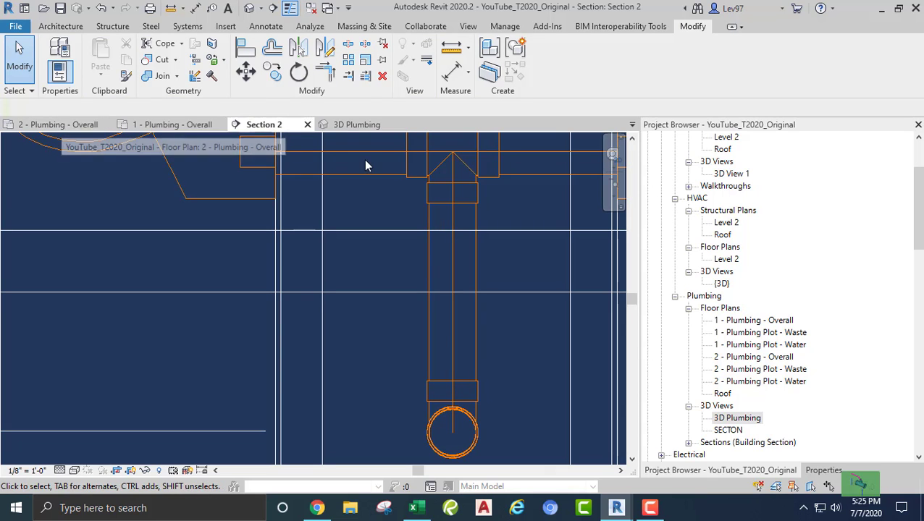
Step: Change the lower tee on the sloped pipe to R2020_NoTicks_Wye Combination with 8th Bend - PVC - Sch 40 - DWV: Standard in the 3D Plumbing view
click(352, 126)
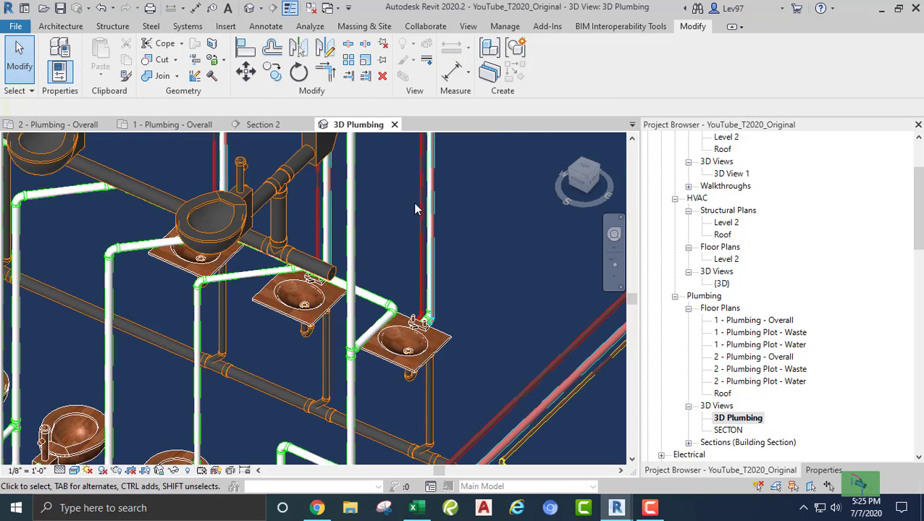
middle_drag(374, 277, 427, 178)
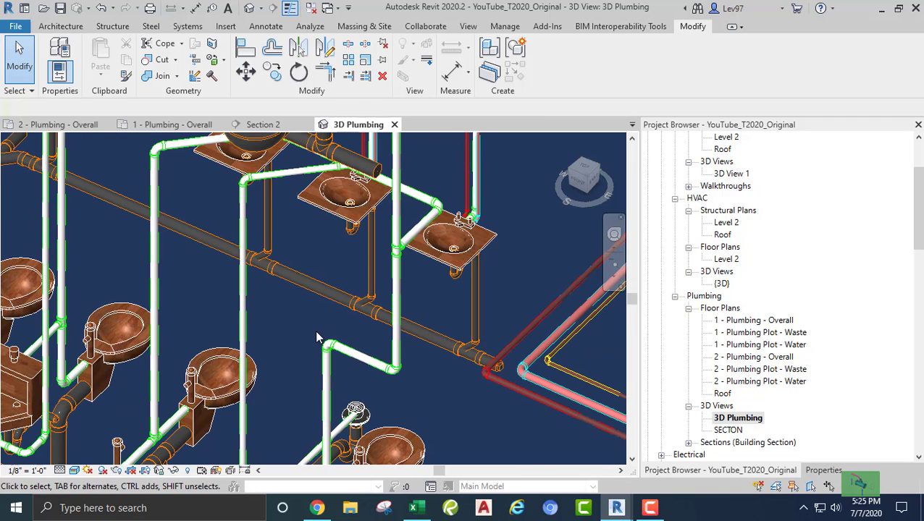
scroll(287, 325, up, 4)
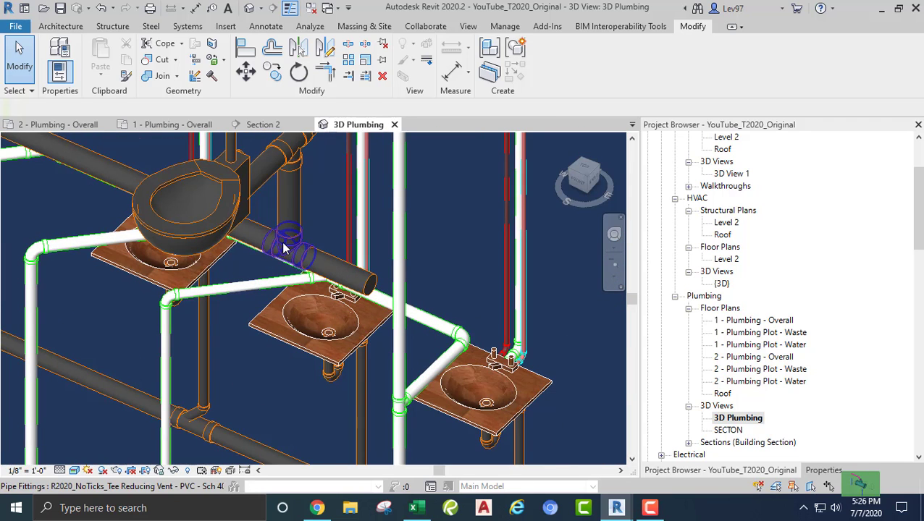
click(284, 248)
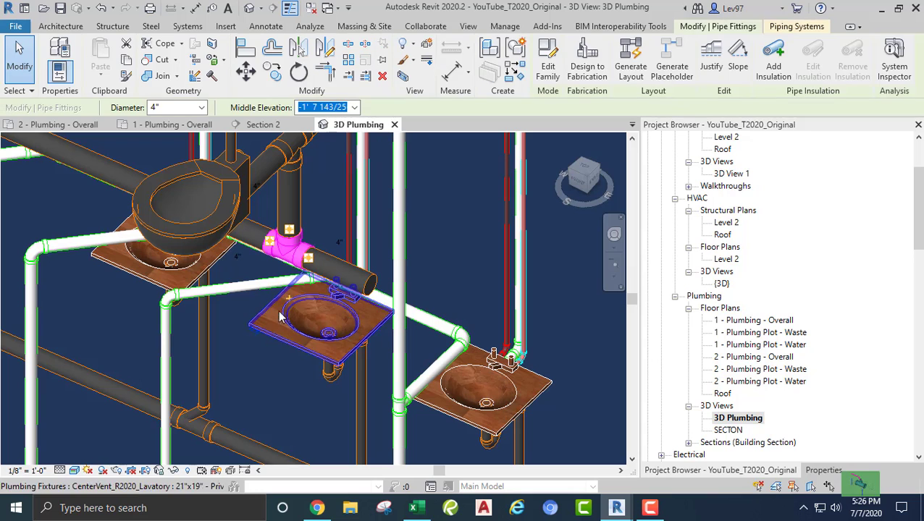
click(823, 471)
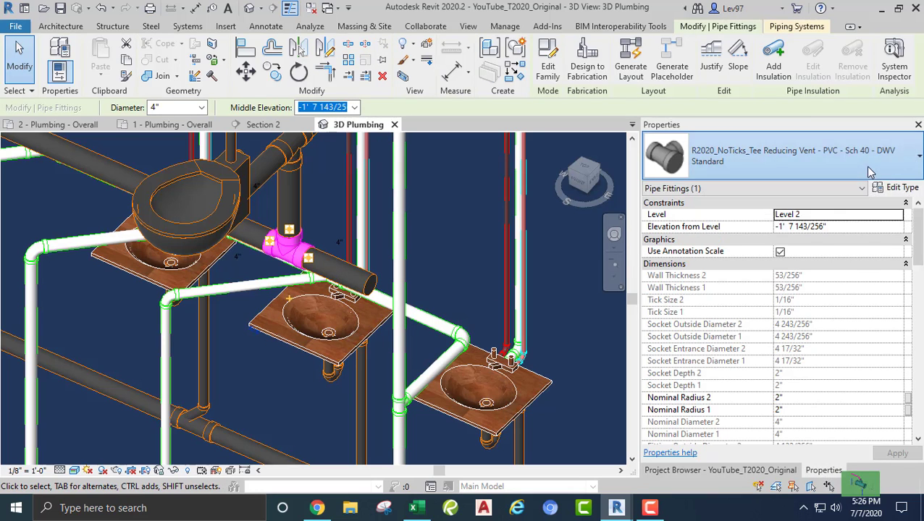
click(872, 163)
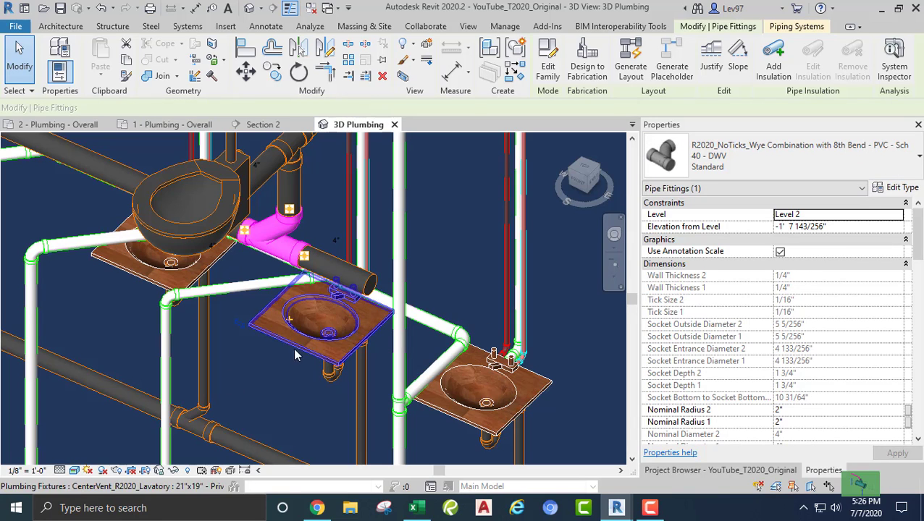
click(261, 371)
Step: Move the Section 2 line in the 2 - Plumbing - Overall plan so it cuts through the next pair of water closets
scroll(282, 272, down, 5)
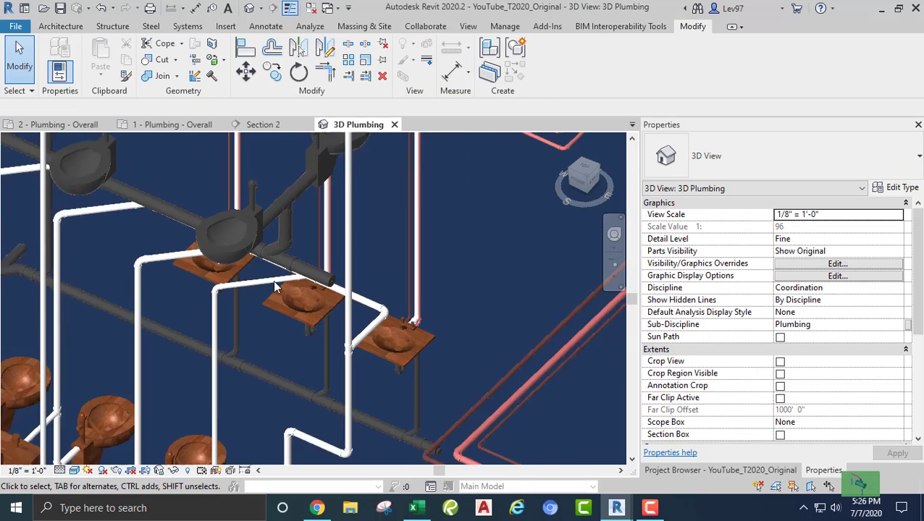
middle_drag(272, 320, 353, 448)
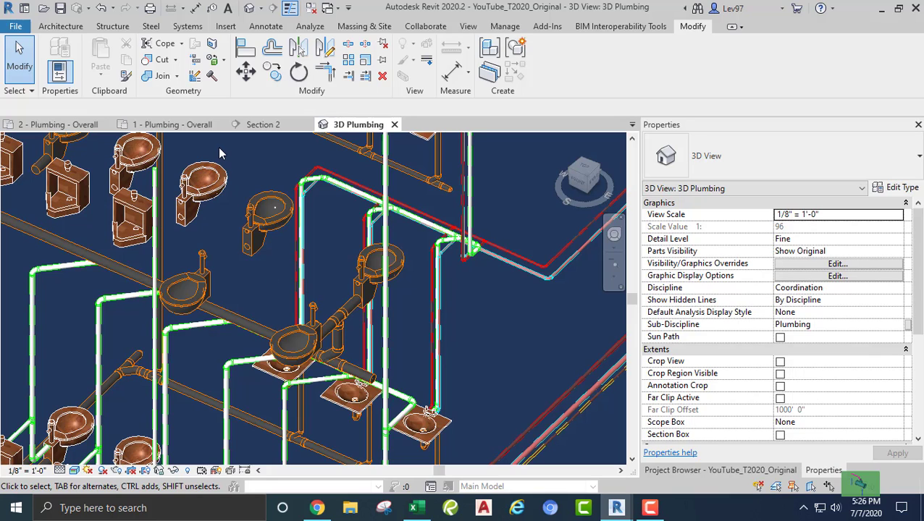
click(71, 125)
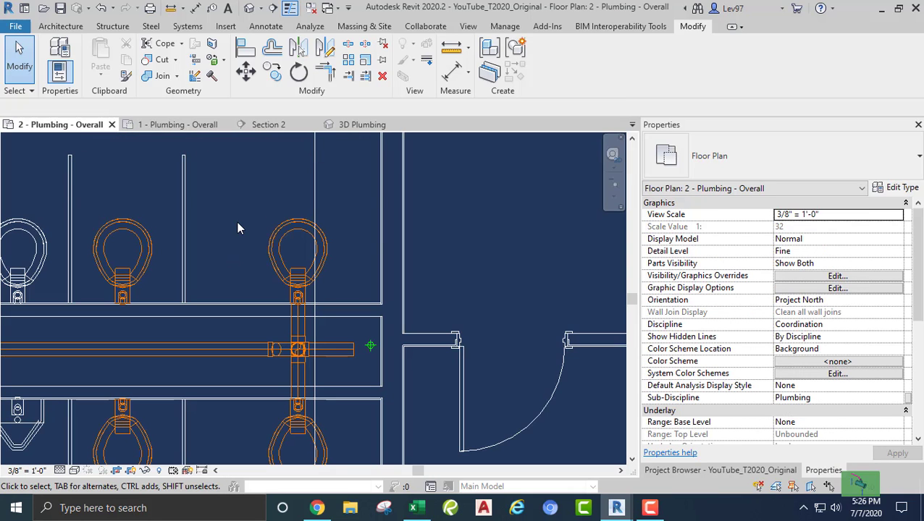
middle_drag(237, 228, 269, 236)
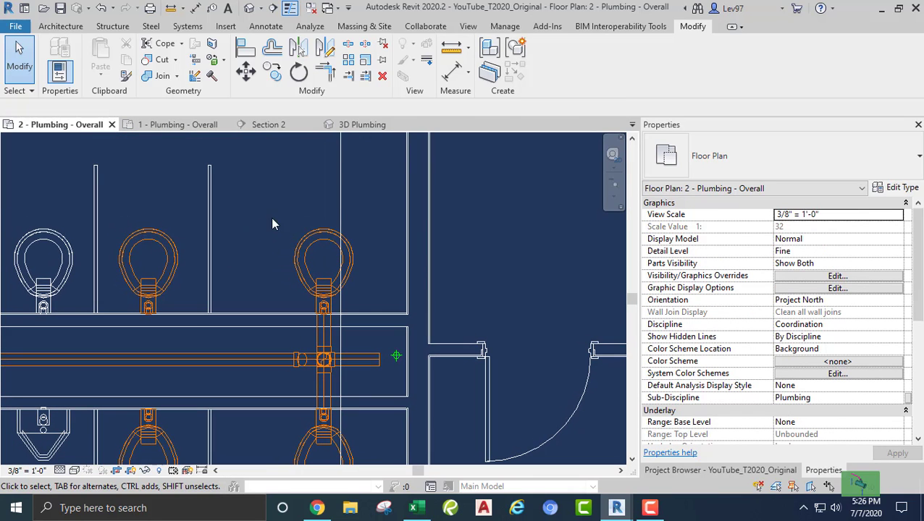
click(339, 205)
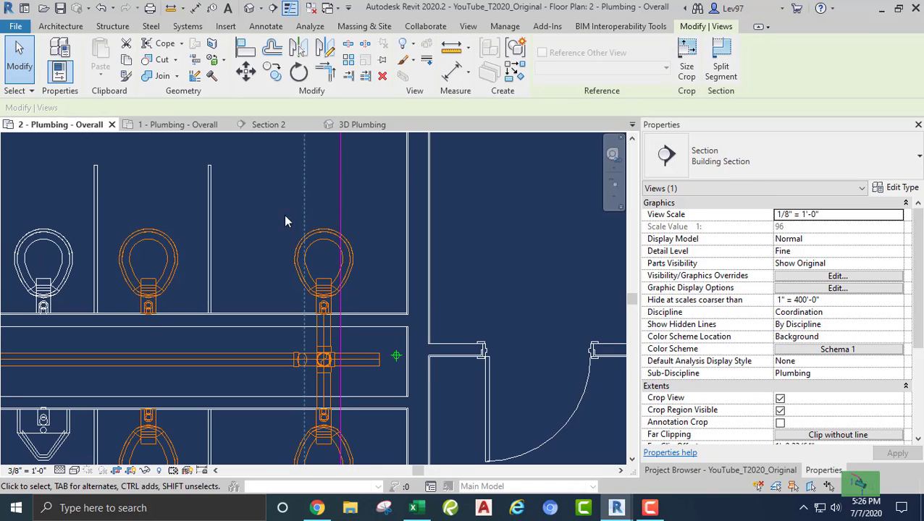
drag(341, 209, 165, 223)
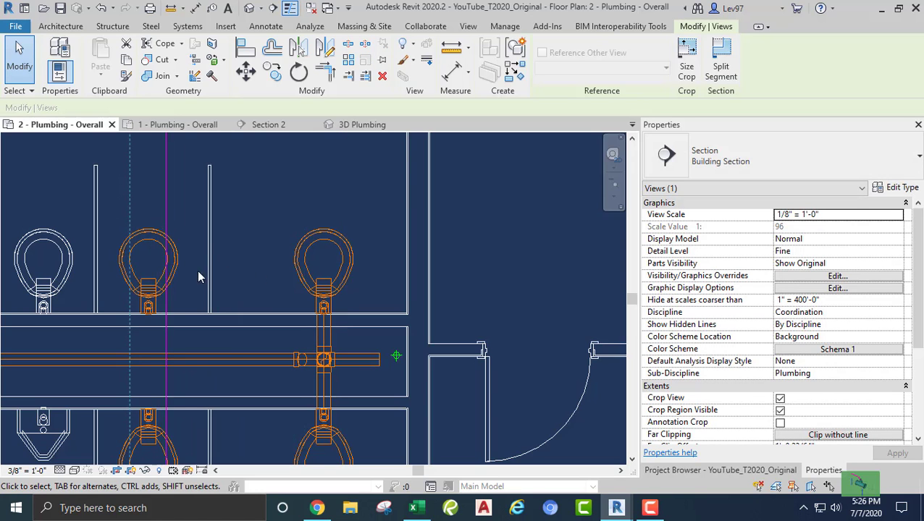
Step: Draw a short 4" PVC pipe from the upper water closet's sanitary connector into the chase, stopping short of the sloped pipe
middle_drag(240, 284, 368, 245)
scroll(260, 298, up, 2)
scroll(261, 303, up, 2)
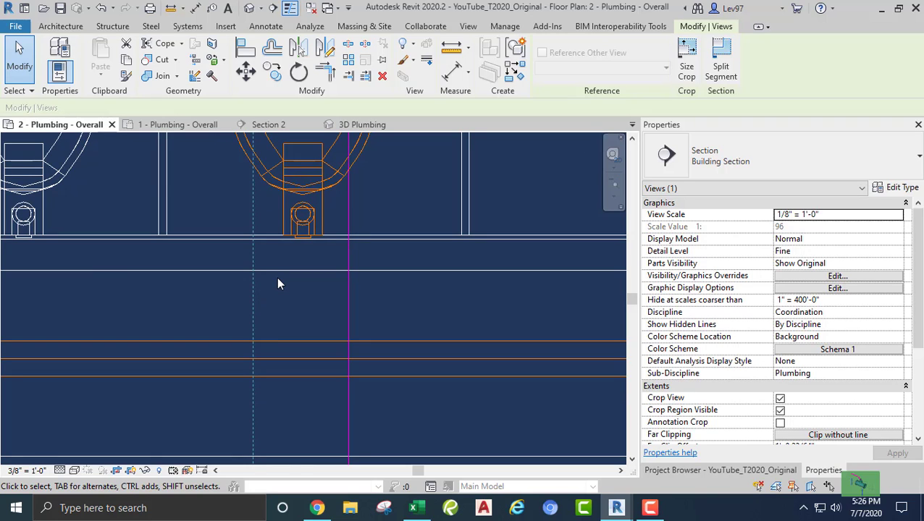
click(282, 205)
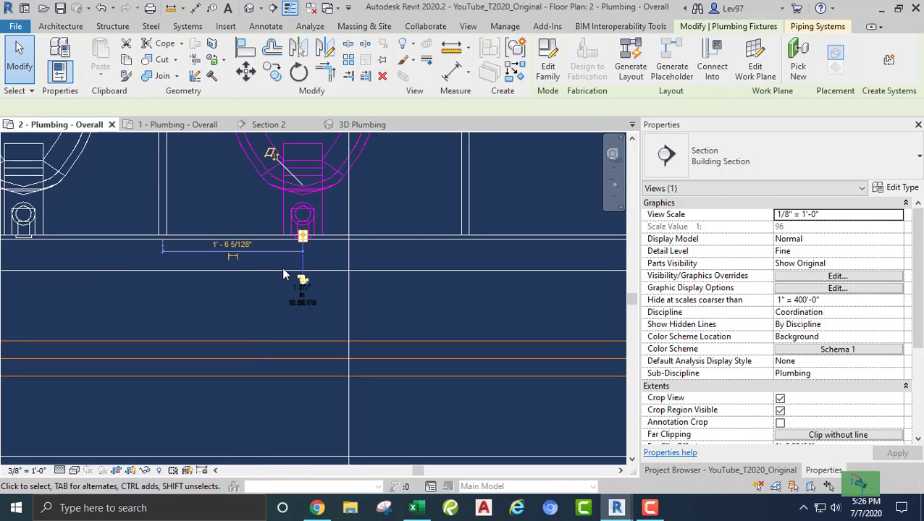
right_click(302, 241)
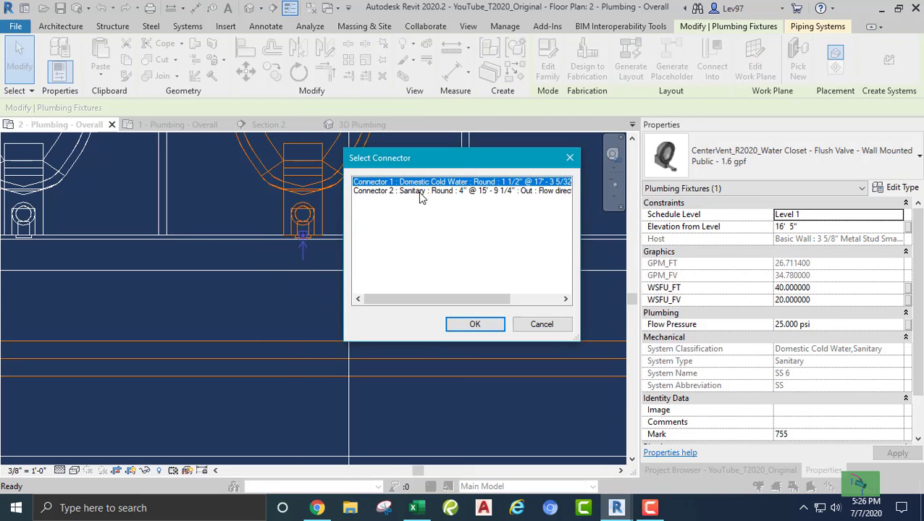
click(421, 192)
click(474, 323)
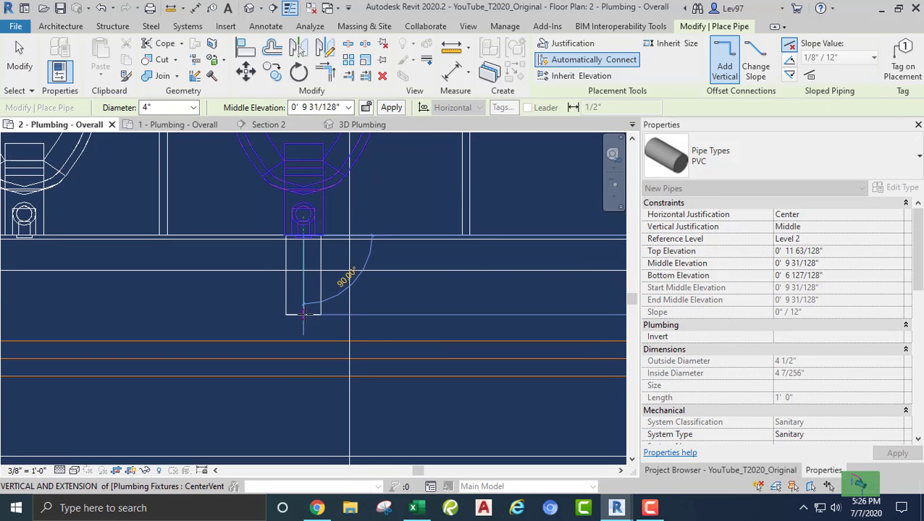
key(Escape)
scroll(304, 316, down, 2)
key(Escape)
Step: Draw a 4" PVC pipe about 12 inches long from the lower water closet's sanitary connector (Connector 2) into the chase
middle_drag(304, 344, 315, 278)
click(301, 380)
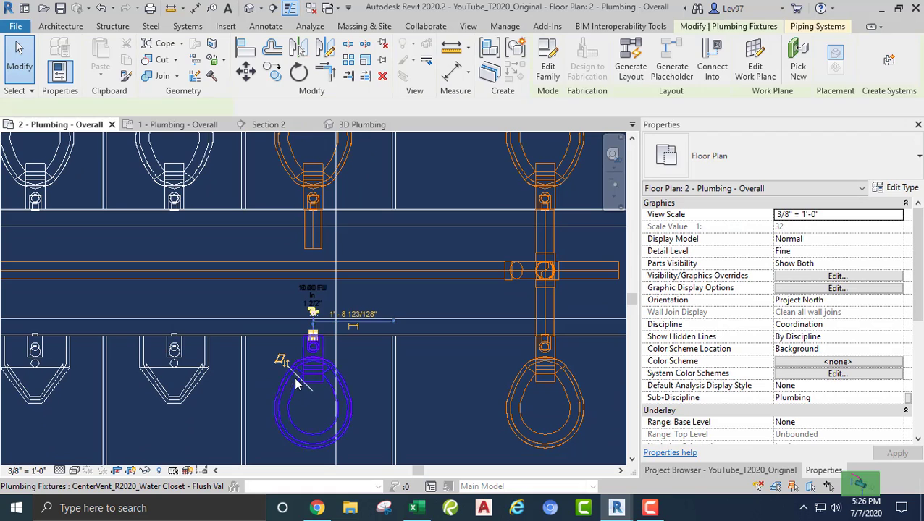
scroll(312, 345, up, 3)
drag(312, 340, 316, 333)
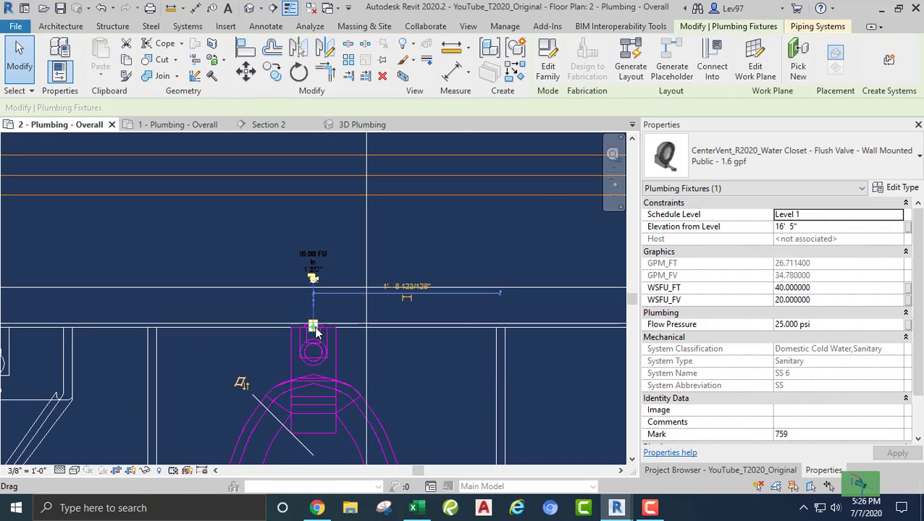
right_click(317, 333)
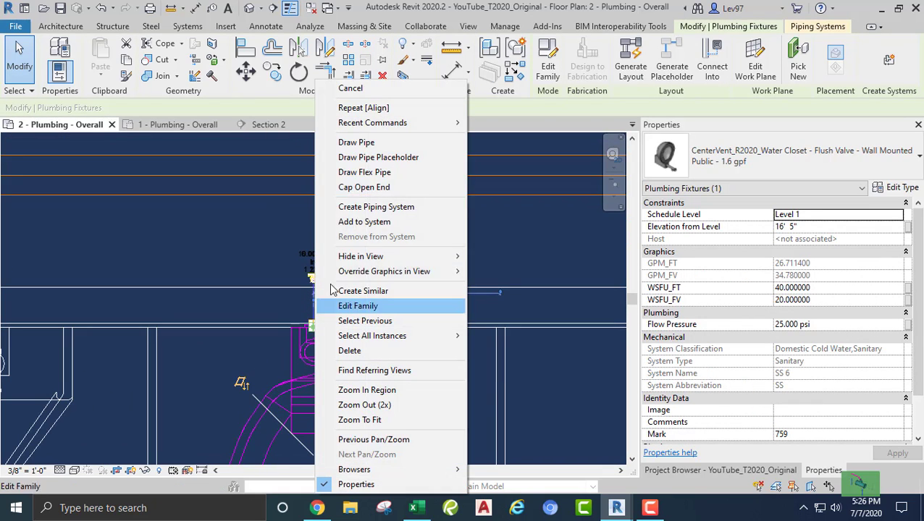
click(358, 143)
click(408, 193)
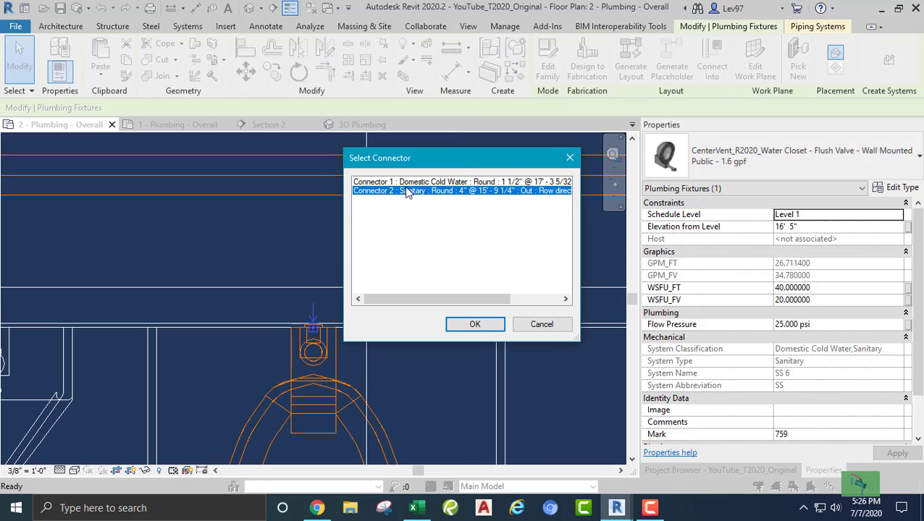
click(474, 324)
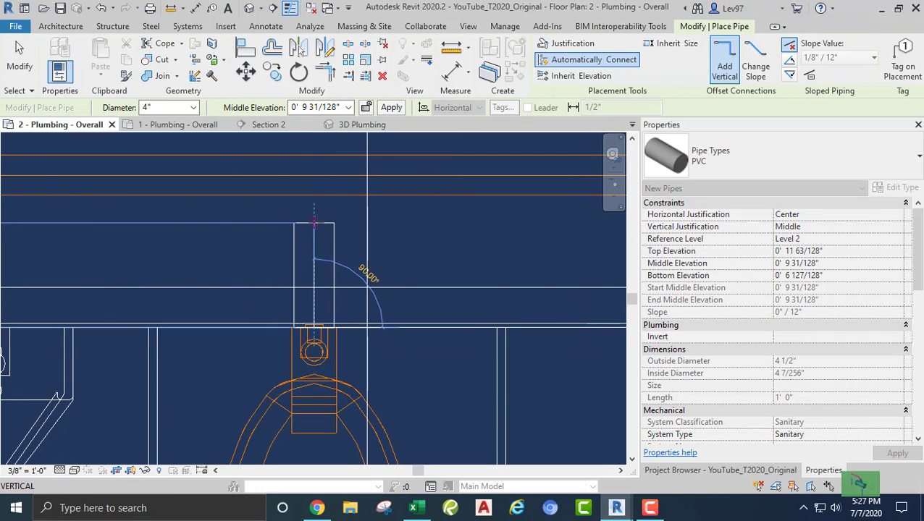
key(Escape)
key(Escape)
Step: Align the centerline of the lower water closet's pipe with that of the opposite upper water closet's pipe in the plan
scroll(305, 241, down, 2)
middle_drag(302, 248, 353, 341)
click(244, 49)
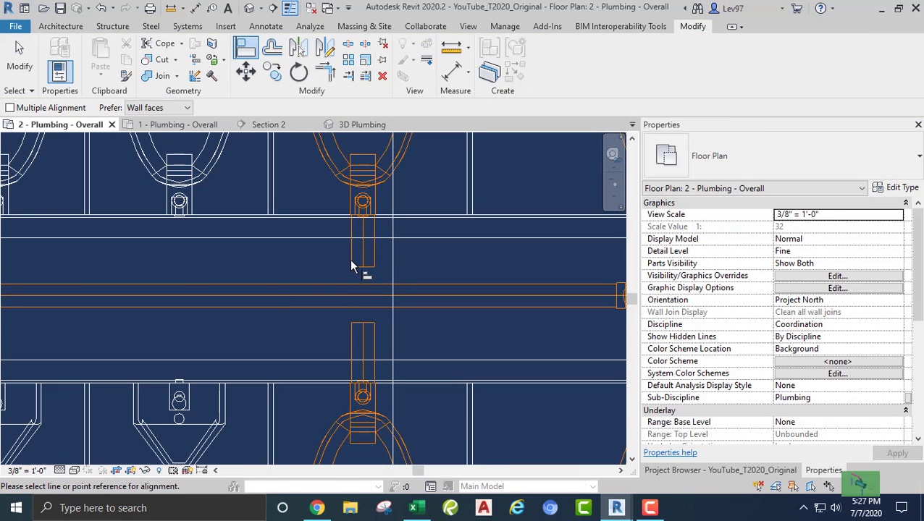
click(362, 254)
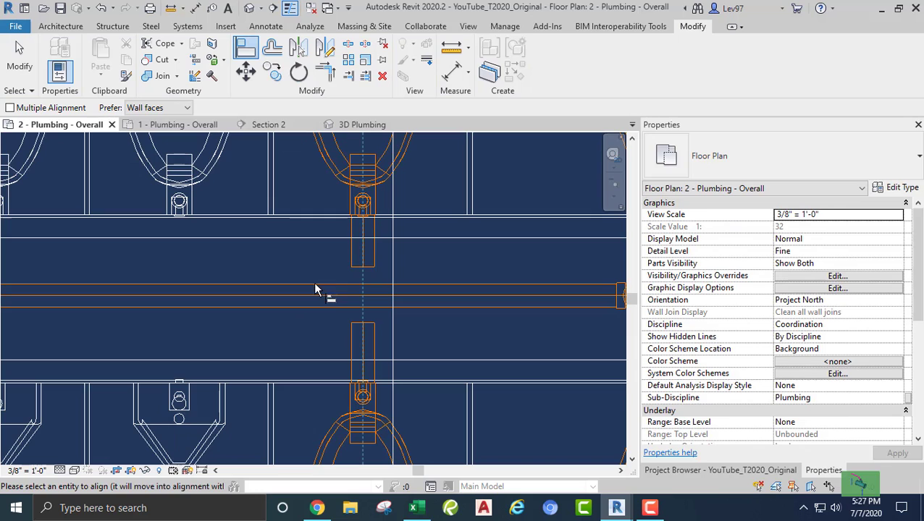
click(365, 350)
key(Escape)
key(Escape)
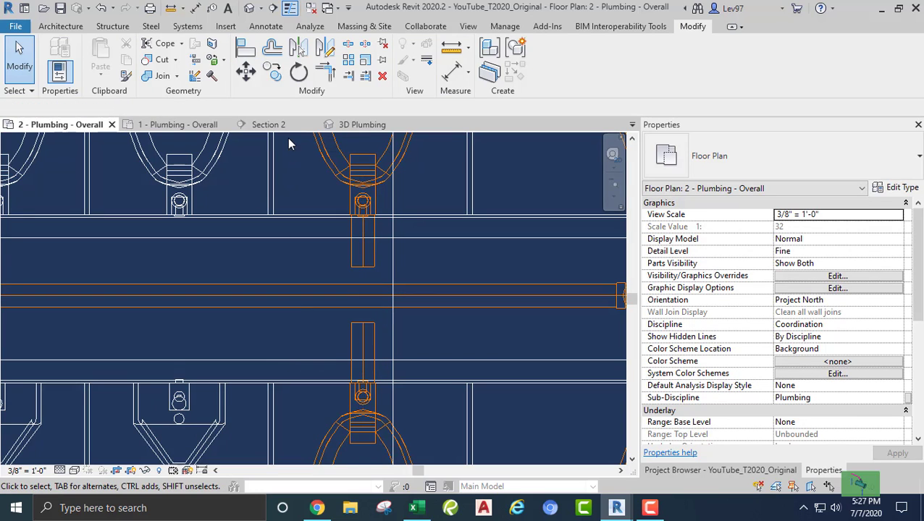
Step: In Section 2, align the right water closet's pipe with the centerline of the left water closet's pipe
click(268, 125)
scroll(333, 323, down, 5)
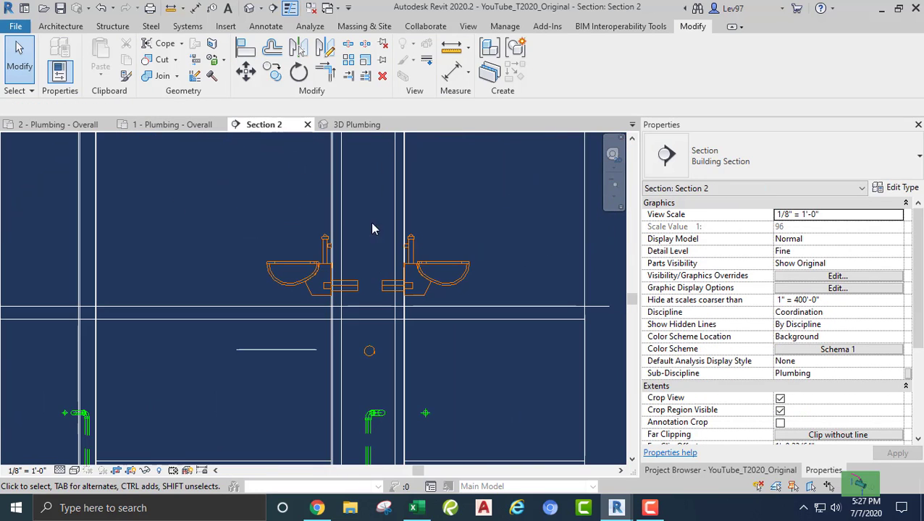
scroll(370, 222, up, 3)
scroll(348, 316, up, 3)
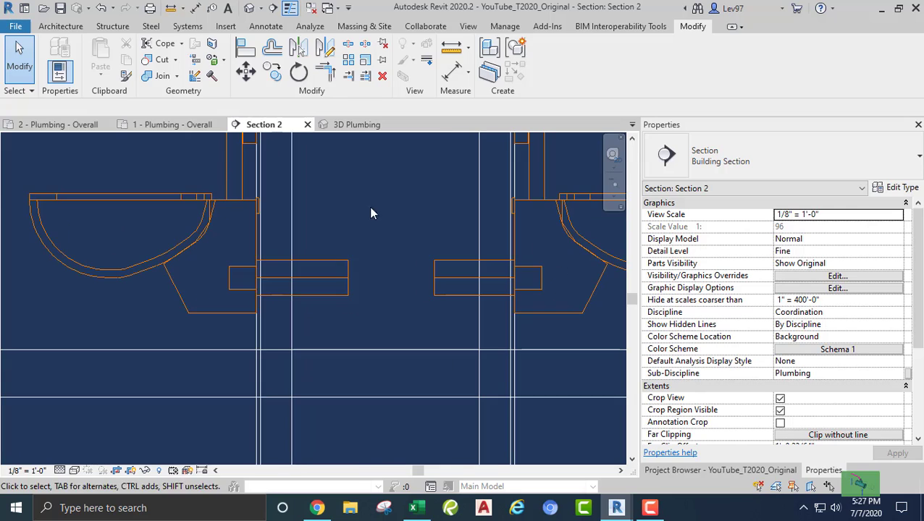
click(246, 58)
click(317, 275)
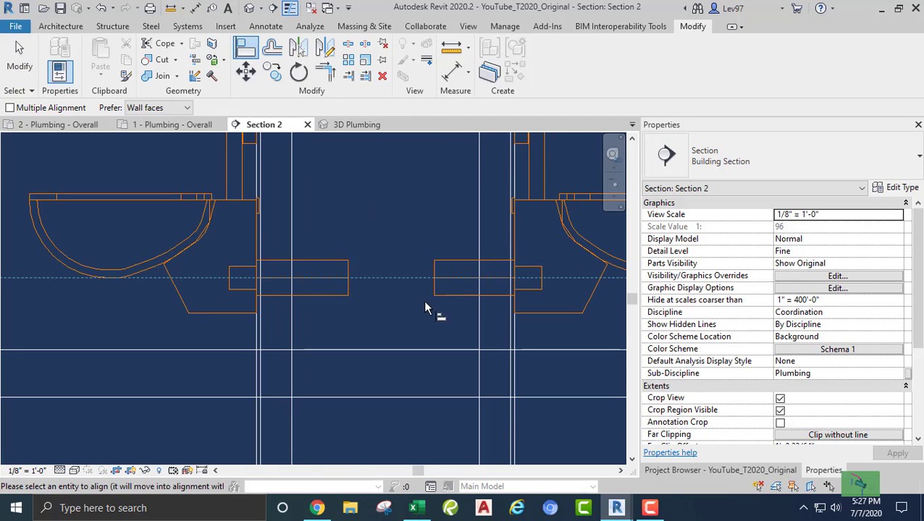
click(459, 288)
key(Escape)
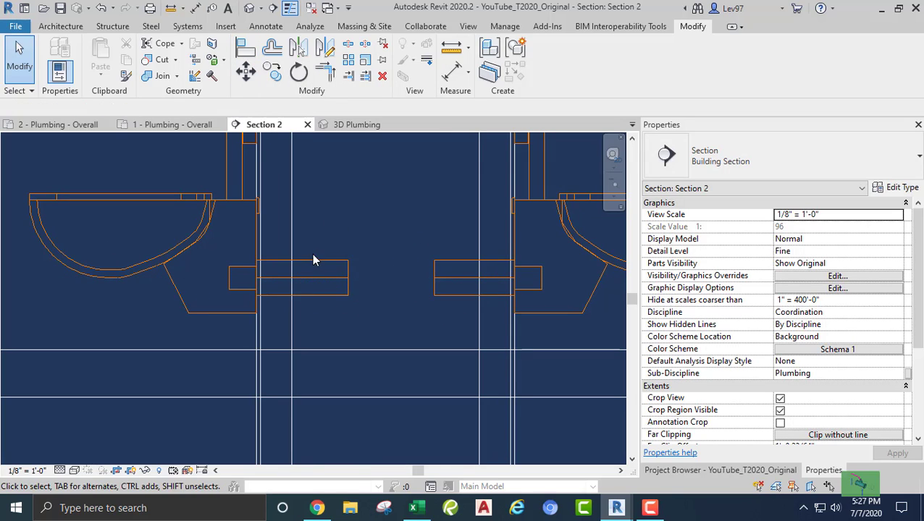
Step: Extend the left pipe across the chase to join the right pipe's end, and check the connection in the 3D Plumbing view
click(324, 261)
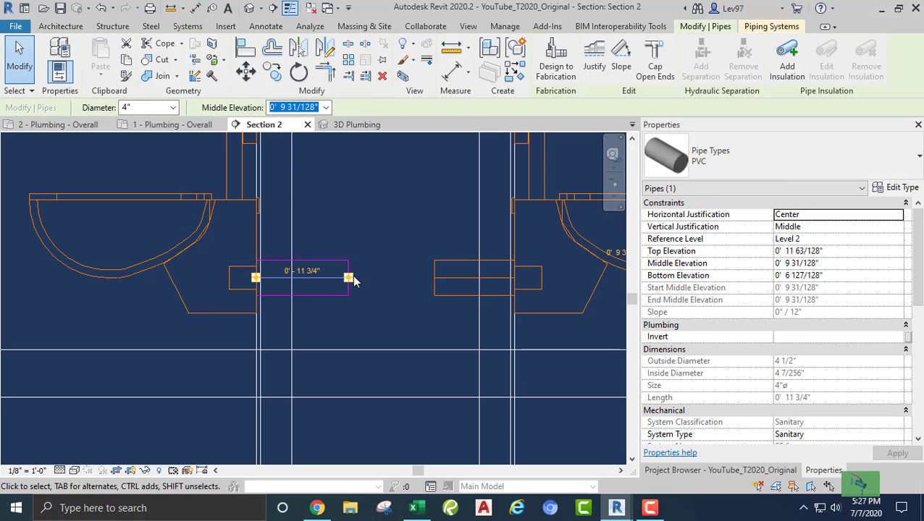
drag(348, 281, 434, 279)
click(400, 227)
scroll(398, 228, down, 3)
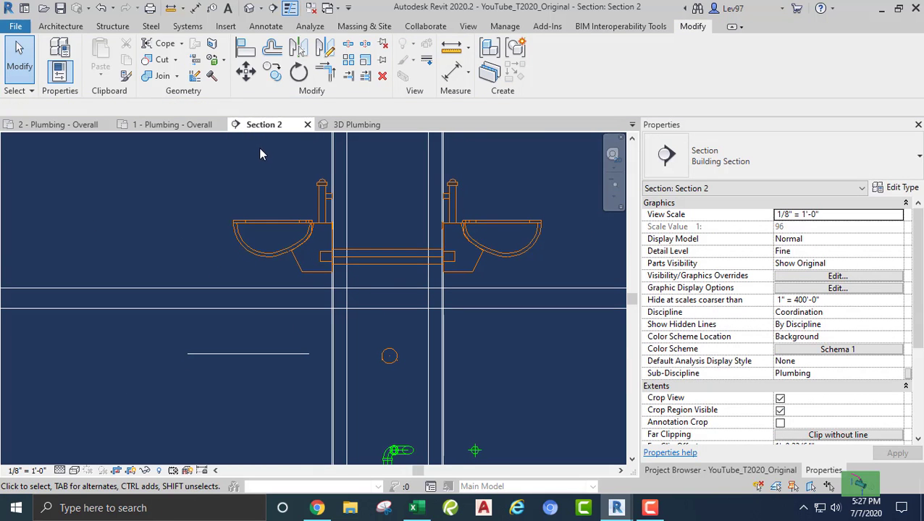
click(355, 124)
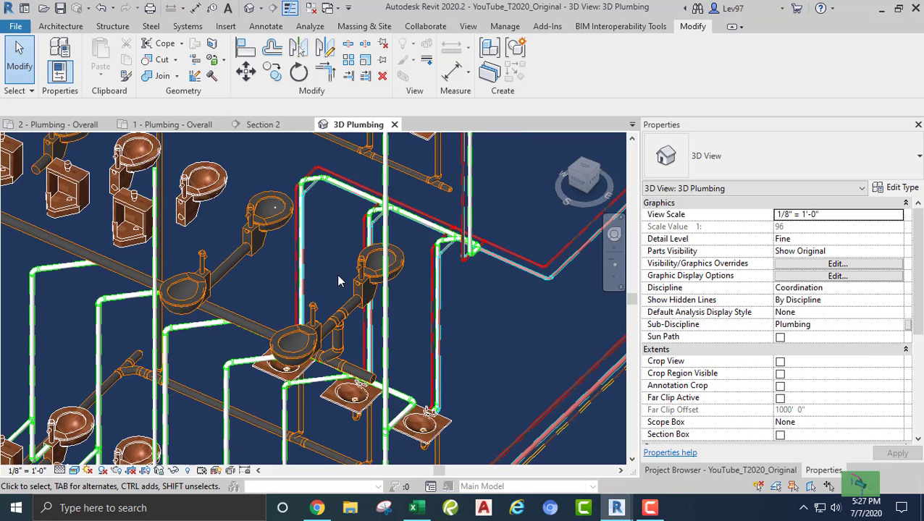
scroll(241, 289, up, 3)
scroll(241, 274, down, 2)
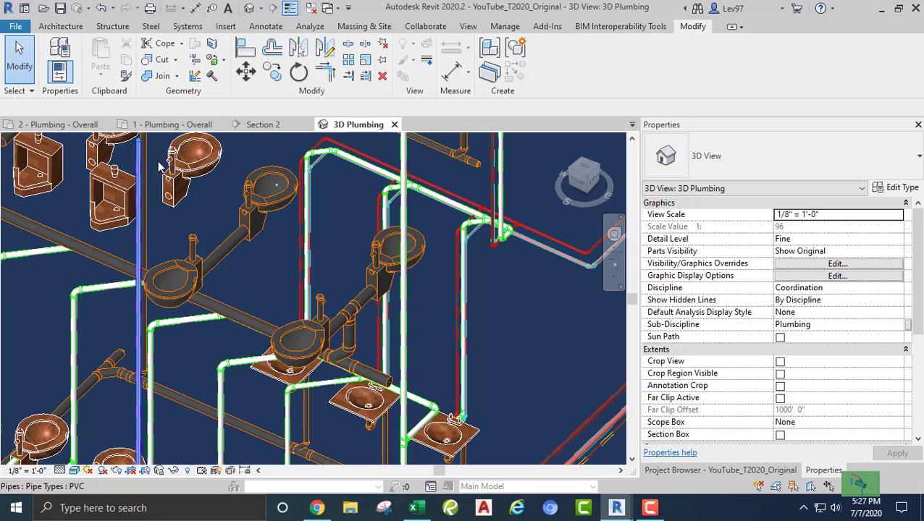
Step: In Section 2, draw a vertical 4" PVC drop from the middle of the connecting pipe to about 8 inches below Level 2
click(274, 124)
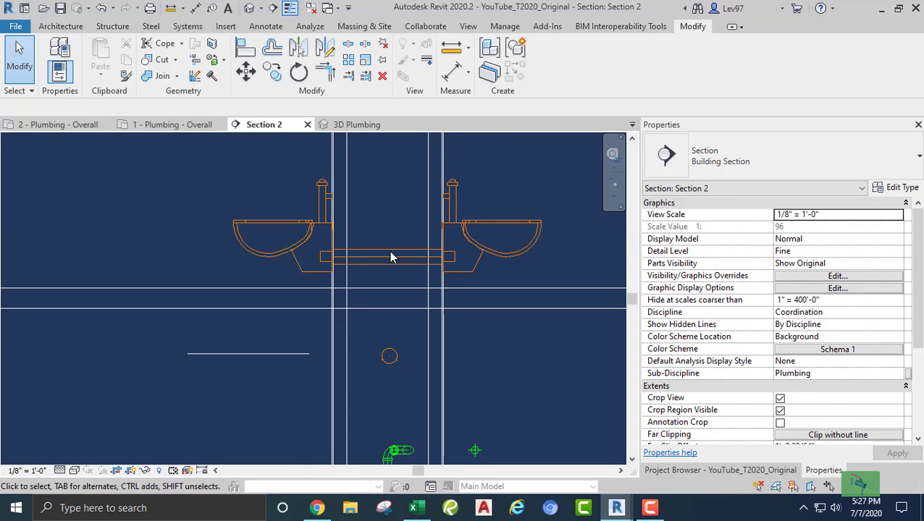
scroll(390, 258, up, 3)
right_click(369, 251)
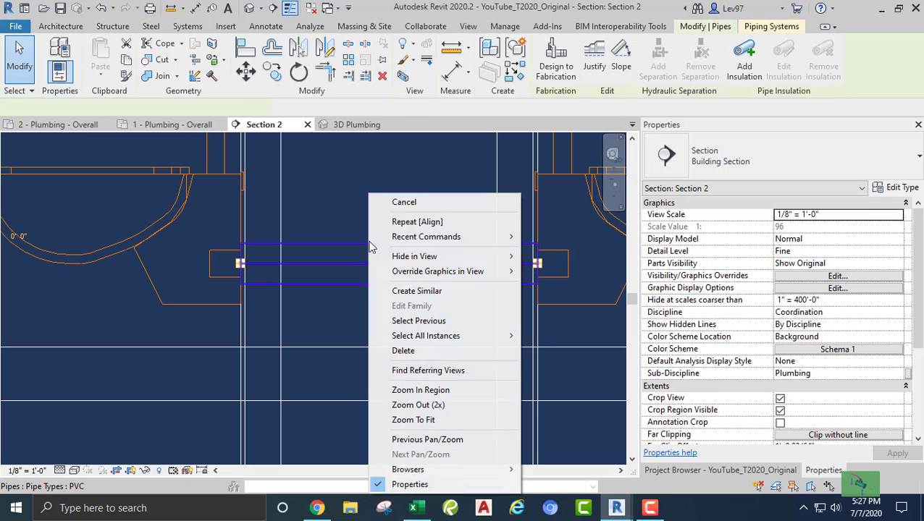
click(414, 291)
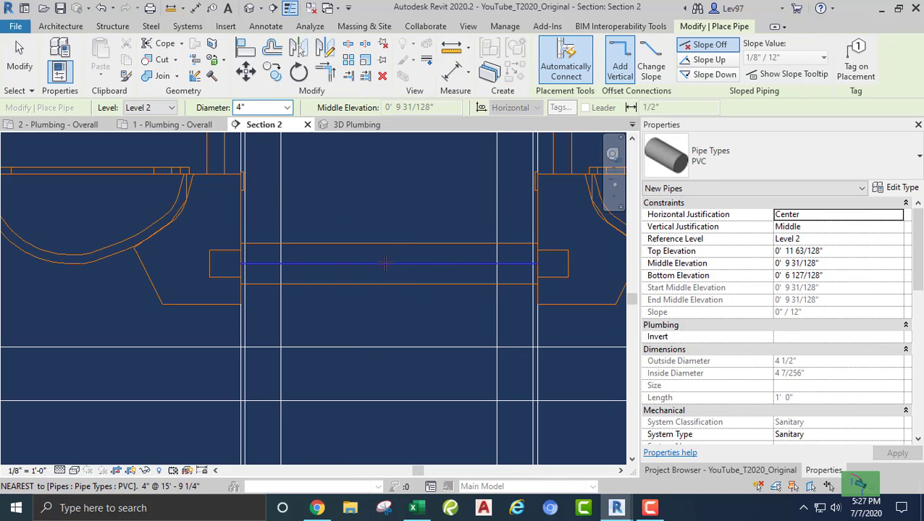
click(390, 263)
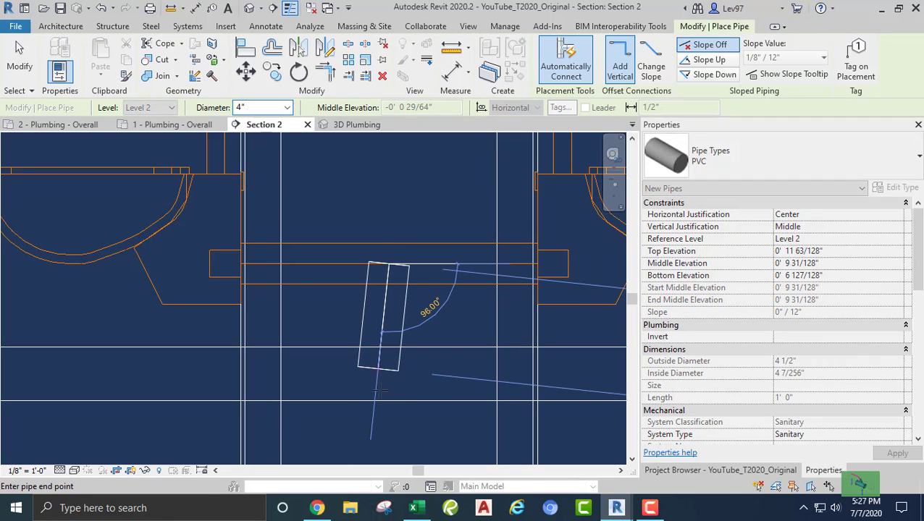
click(389, 419)
key(Escape)
key(Escape)
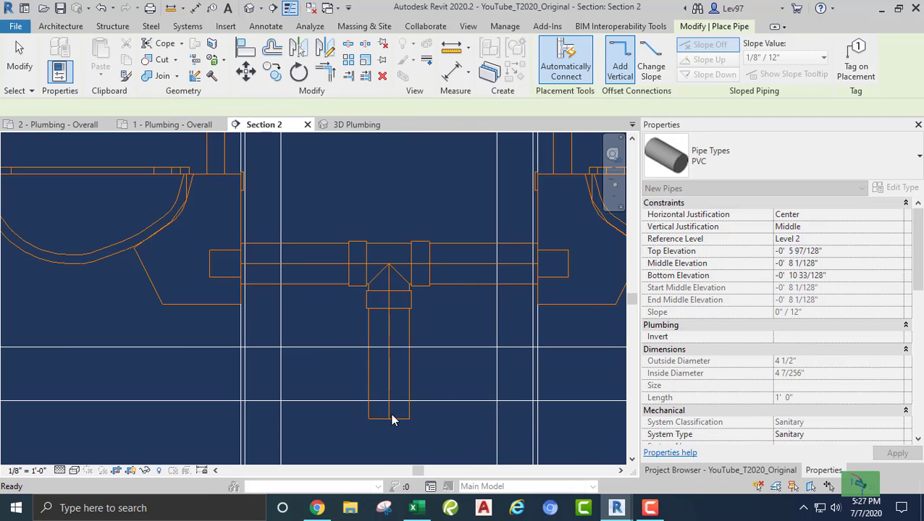
click(376, 272)
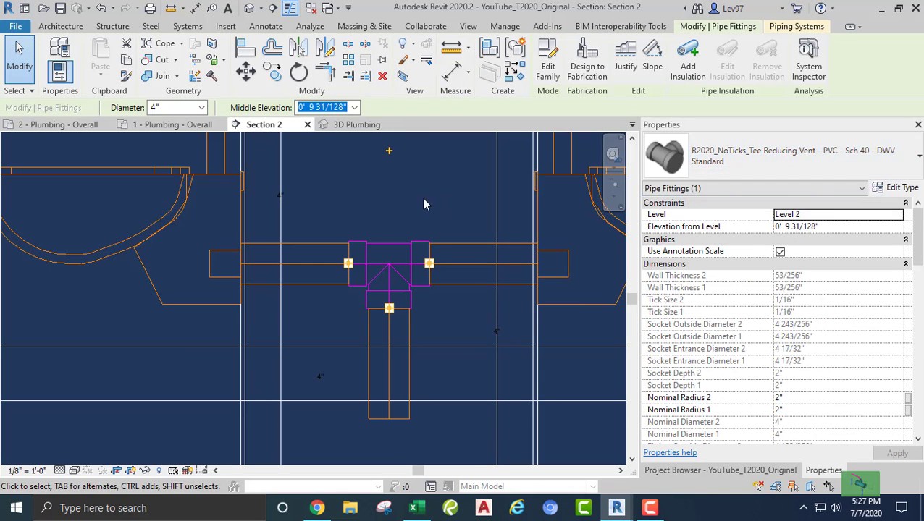
click(395, 190)
Step: Align the vertical drop with the center of the sloped pipe below, and check it in the 3D Plumbing view
scroll(392, 192, down, 3)
scroll(376, 337, up, 3)
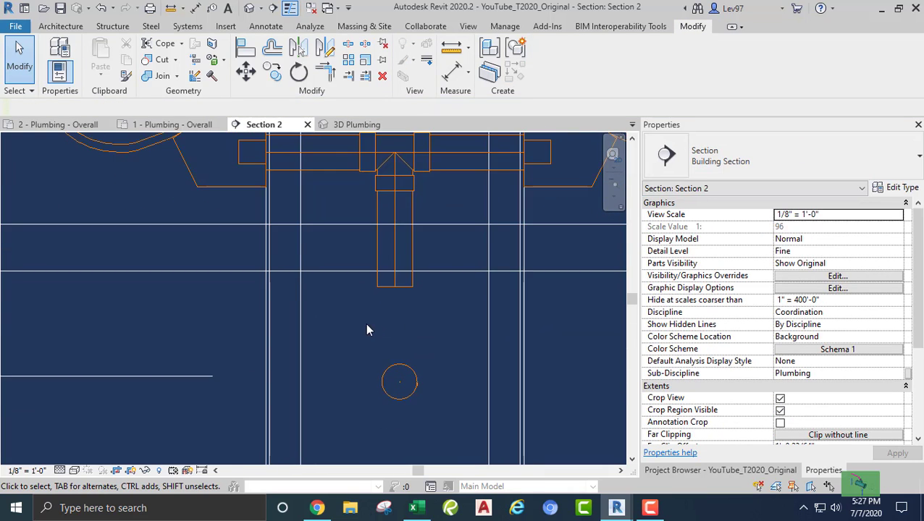
click(247, 50)
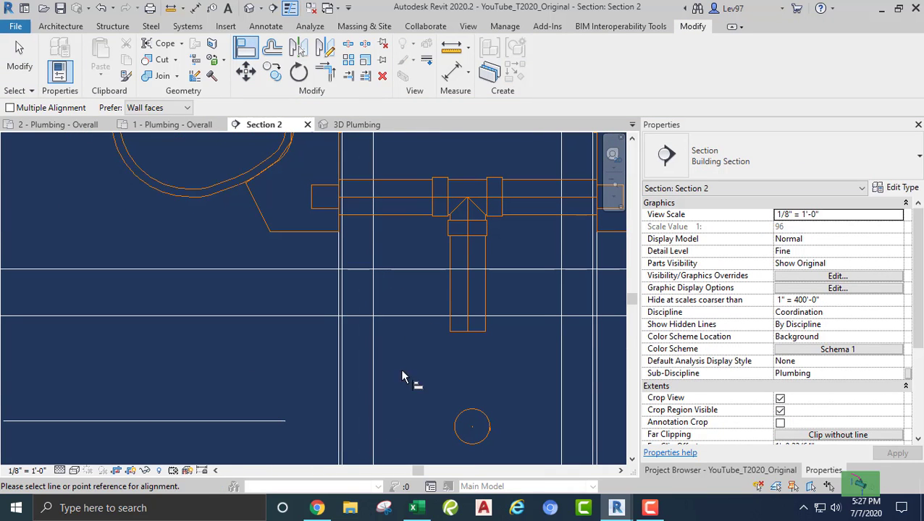
click(456, 427)
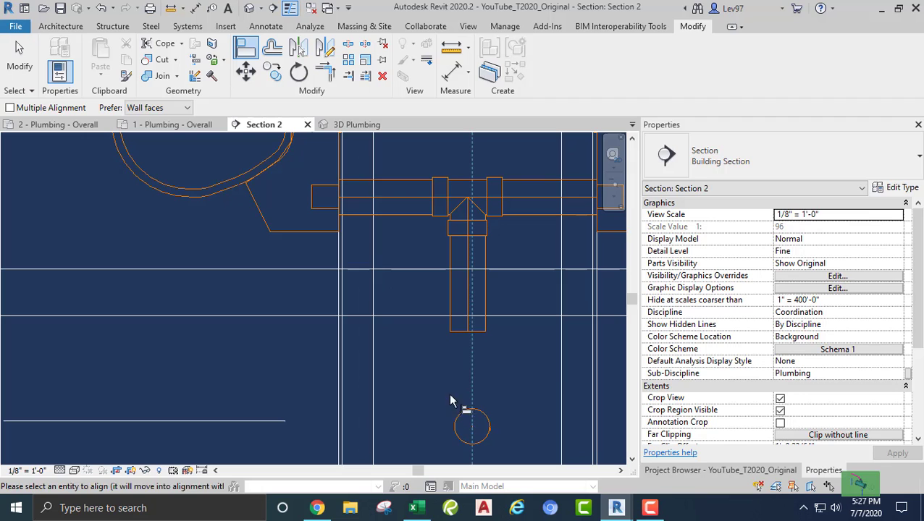
click(469, 318)
key(Escape)
scroll(411, 372, down, 2)
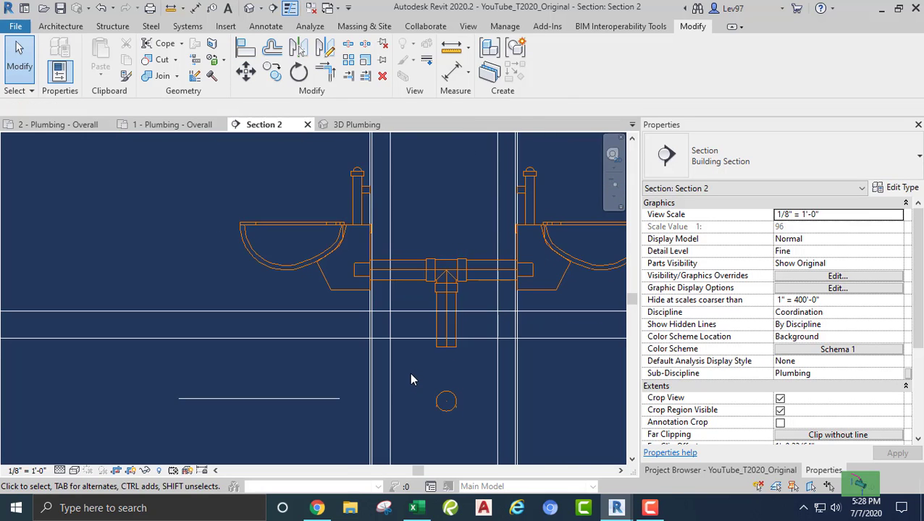
middle_drag(413, 377, 468, 374)
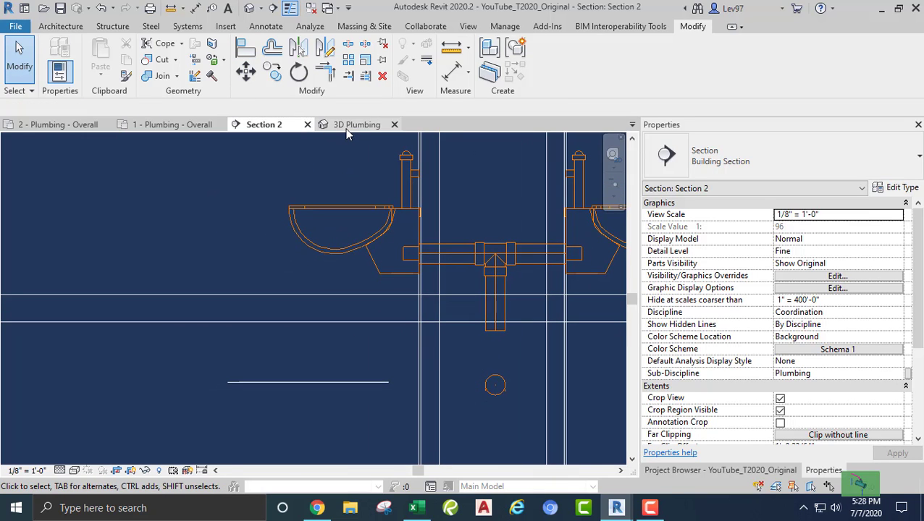
click(348, 129)
scroll(342, 266, up, 4)
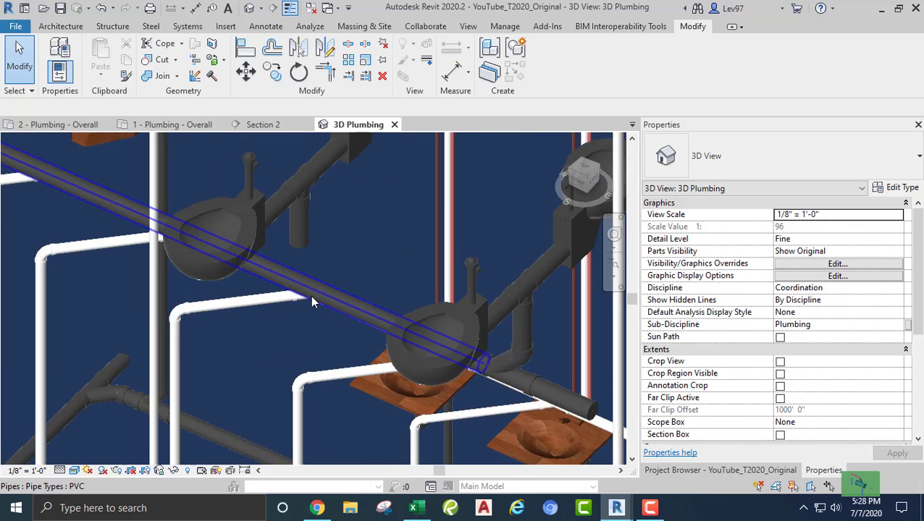
shift+middle_drag(313, 303, 378, 274)
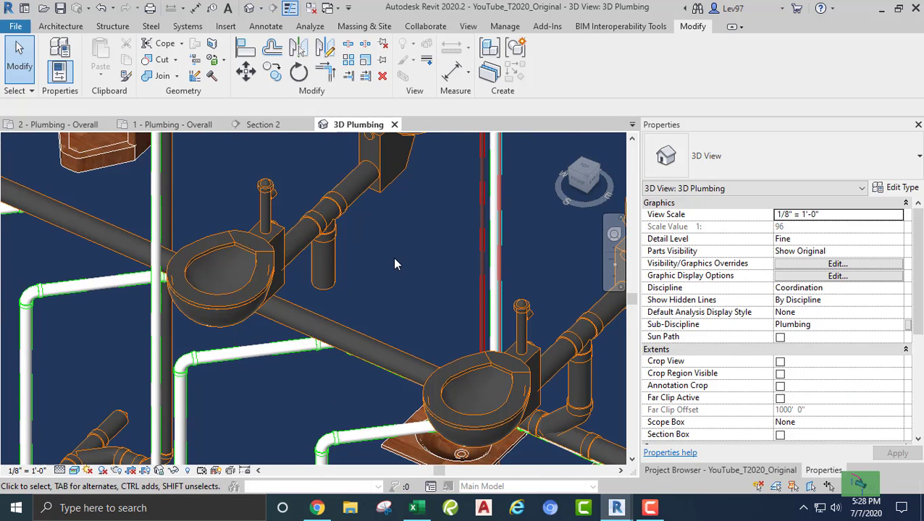
Step: Move the Section 2 line in the 2 - Plumbing - Overall plan to the rightmost water closet pair and view its drop in Section 2
click(268, 126)
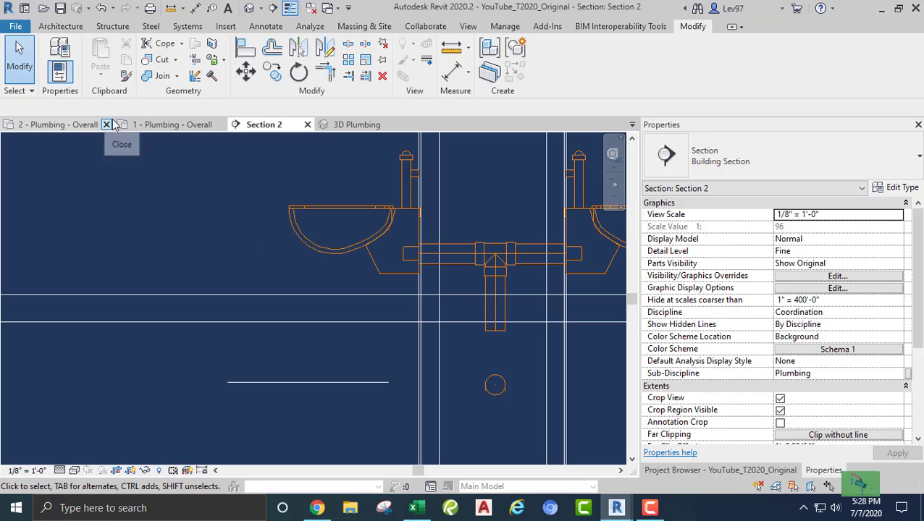
click(72, 125)
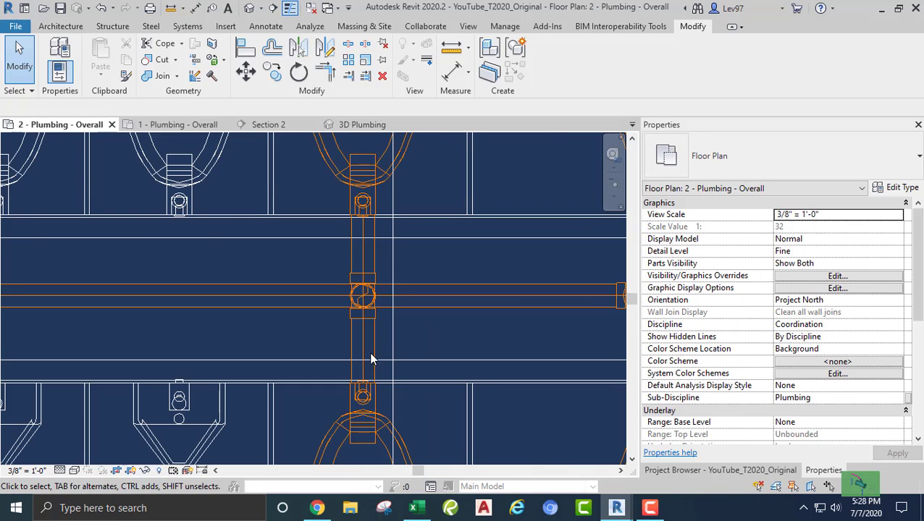
scroll(371, 354, down, 3)
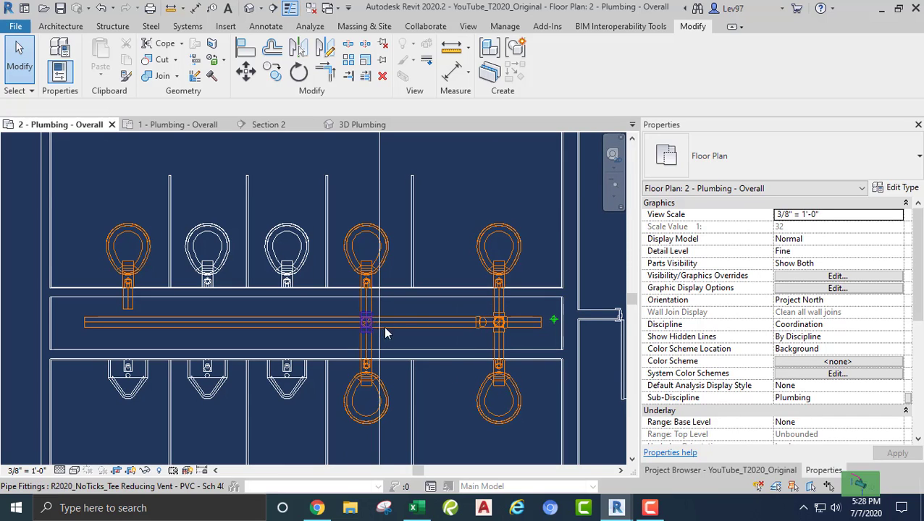
click(380, 209)
drag(386, 202, 513, 216)
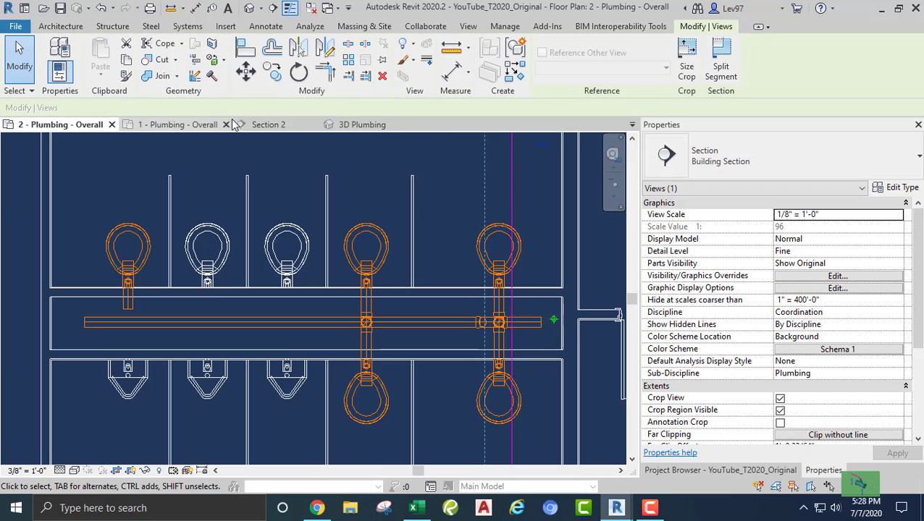
click(267, 125)
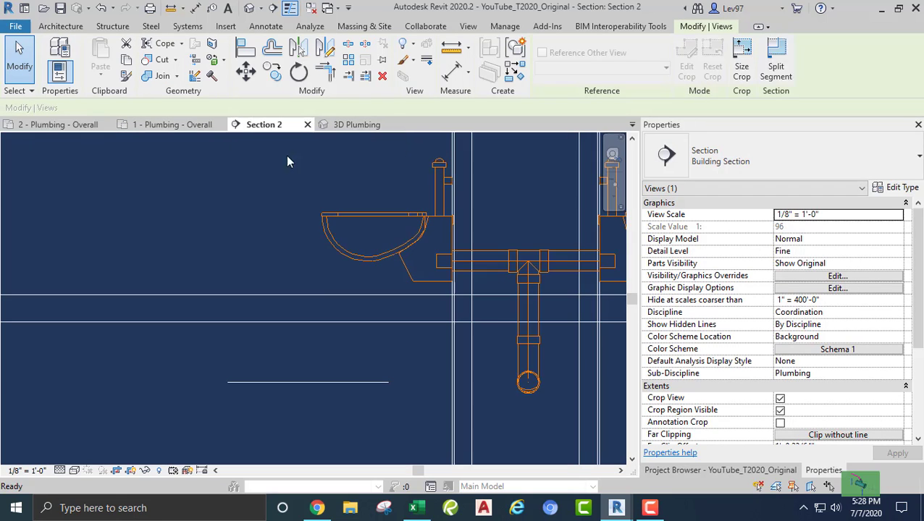
scroll(546, 332, up, 4)
scroll(546, 333, down, 2)
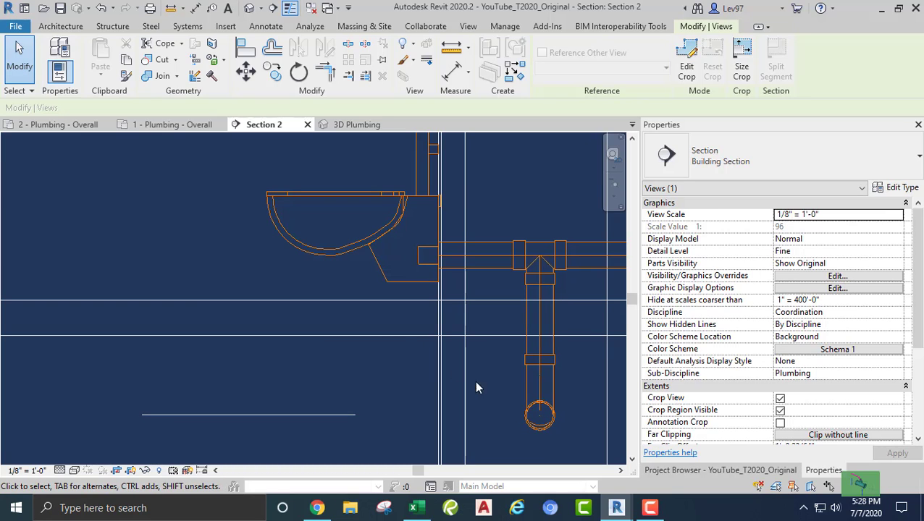
Step: In the 2 - Plumbing - Overall plan, move the Section 2 line to the second water closet pair from the right
click(73, 126)
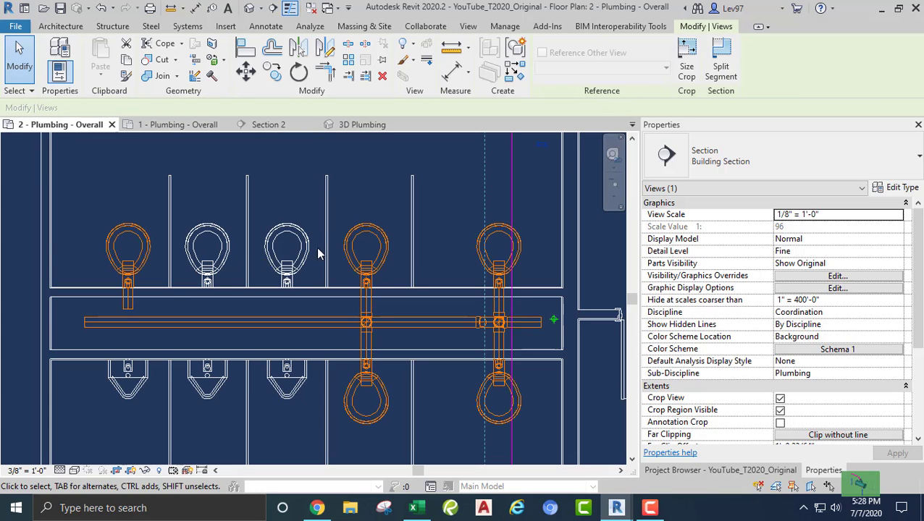
click(380, 181)
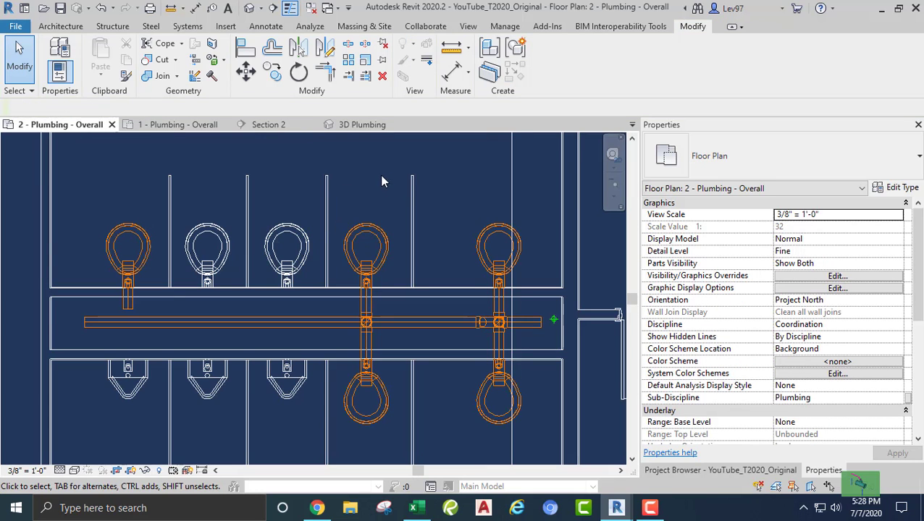
click(515, 178)
drag(512, 168, 376, 181)
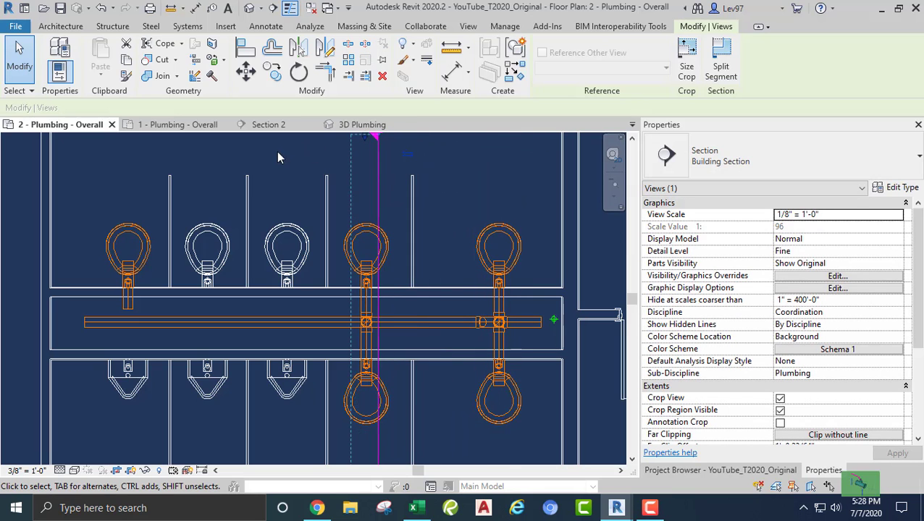
Step: In the 3D Plumbing view, extend the second pair's vertical drop down to join the sloped pipe using Trim/Extend Single Element
click(355, 124)
scroll(382, 290, up, 2)
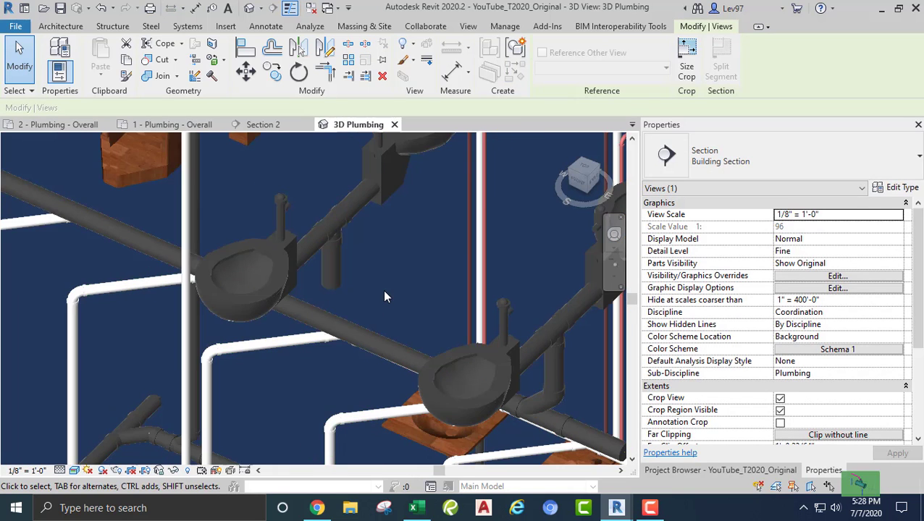
scroll(381, 285, down, 2)
click(383, 287)
middle_drag(407, 270, 420, 320)
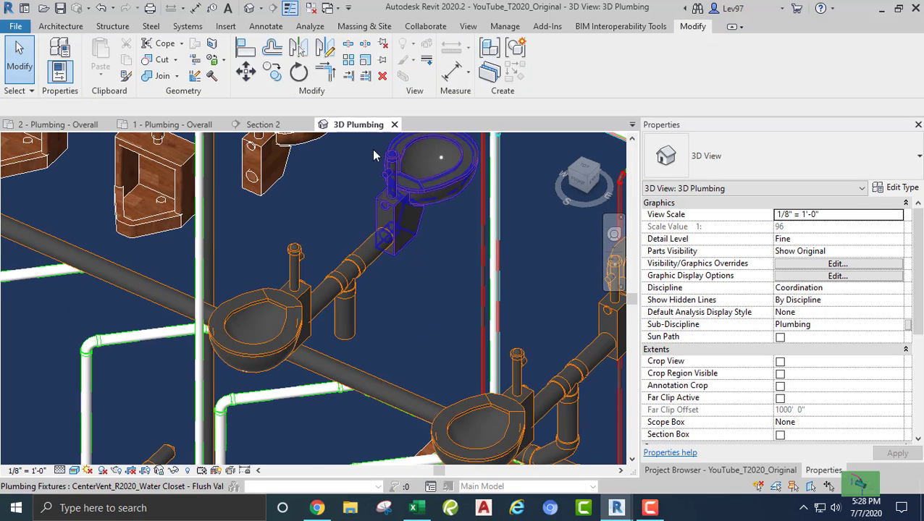
click(349, 77)
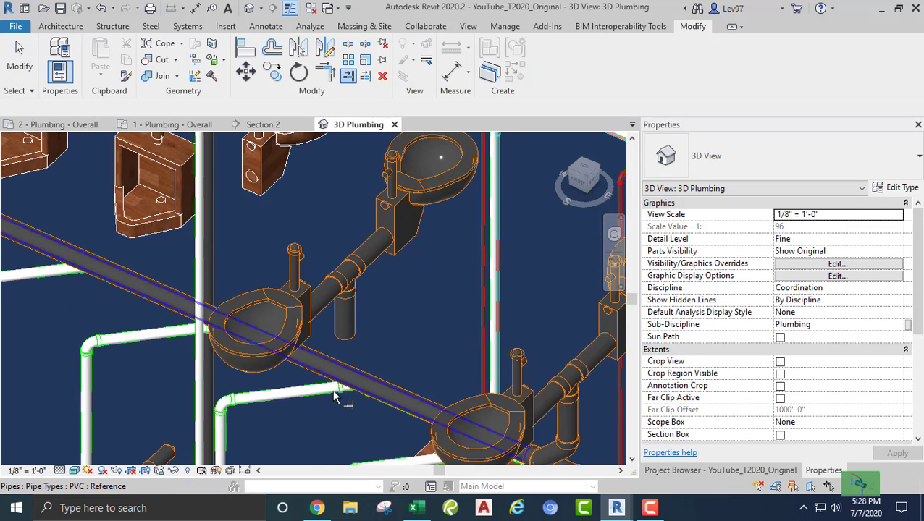
click(340, 373)
click(347, 313)
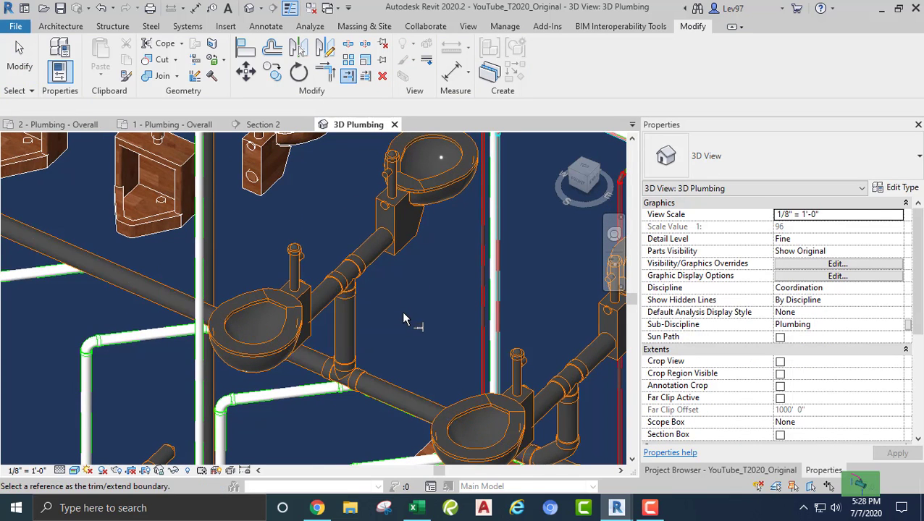
key(Escape)
Step: Change the tee under that drop to the R2020_NoTicks_Wye Combination with 8th Bend - PVC - Sch 40 - DWV Standard type
click(347, 381)
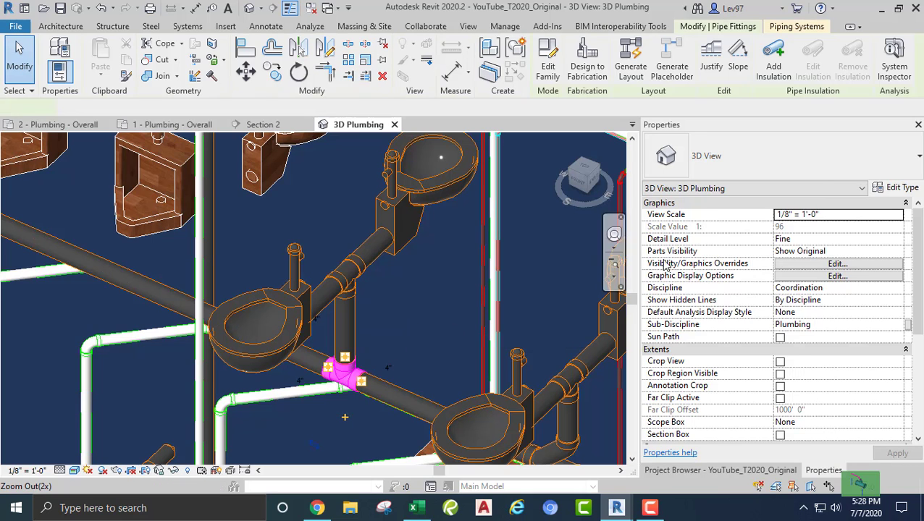
click(789, 156)
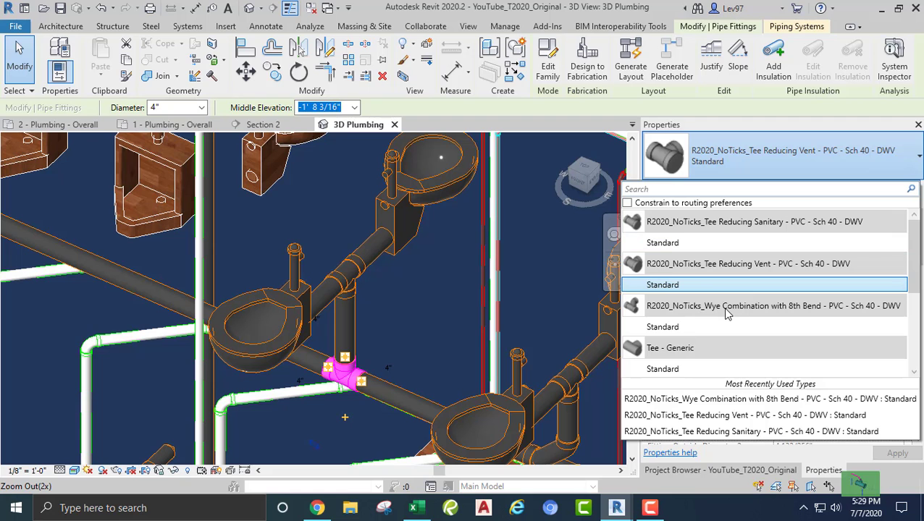
click(661, 327)
click(389, 319)
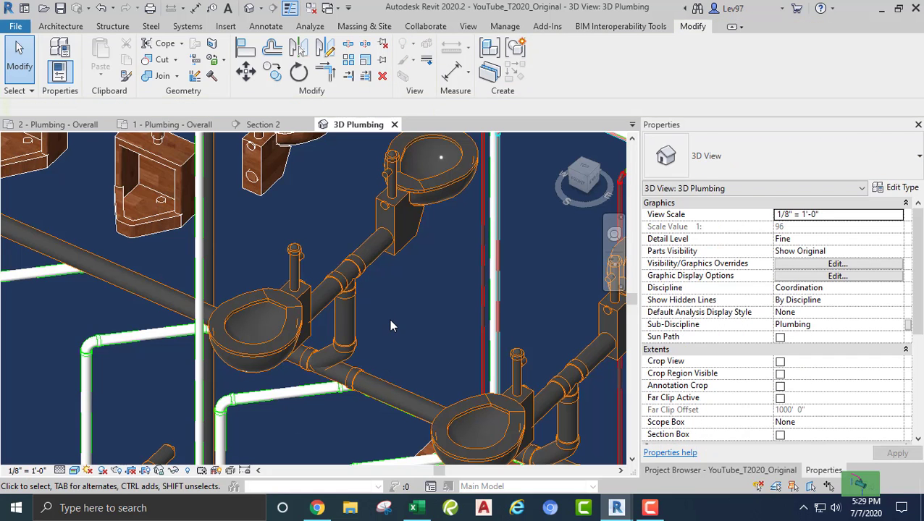
scroll(389, 312, down, 2)
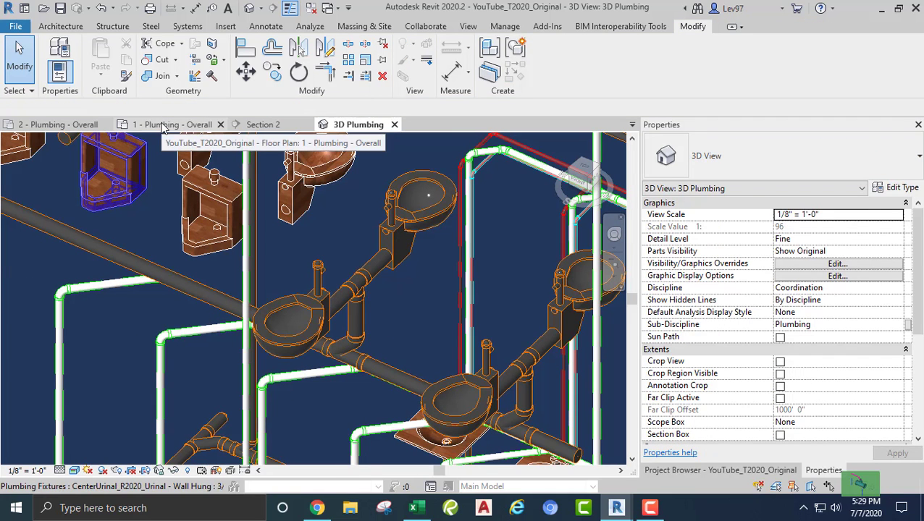
Step: In the 2 - Plumbing - Overall plan, move the Section 2 line to the middle water closet of the upper row
click(78, 126)
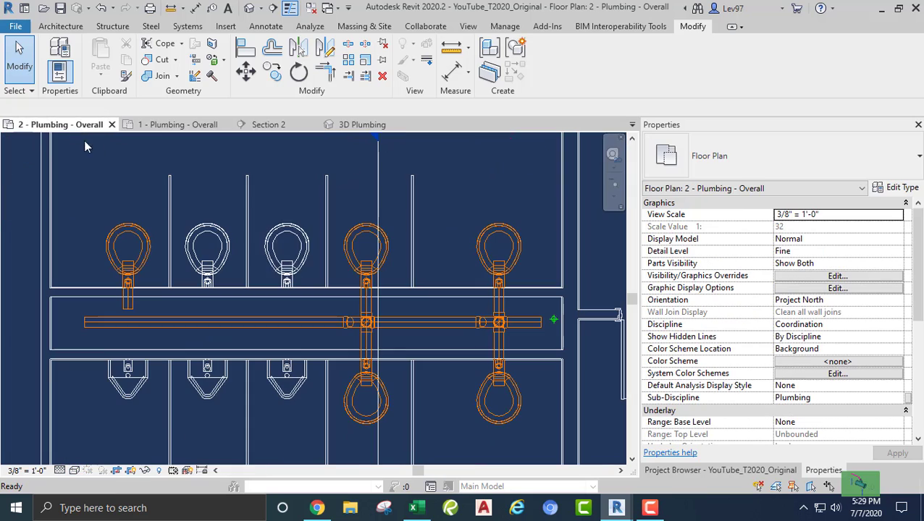
click(377, 185)
drag(383, 196, 298, 194)
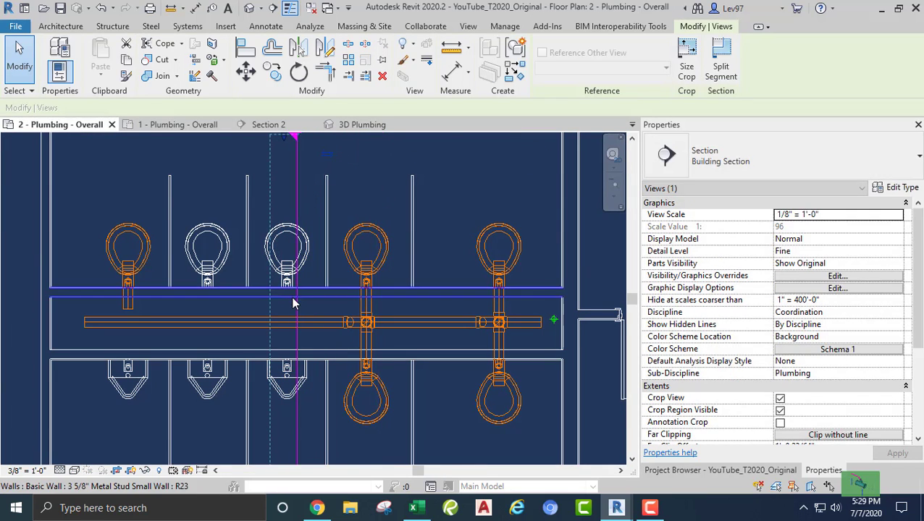
Step: Draw a 4" PVC pipe from the middle upper-row water closet's sanitary connector to the sloped pipe's centerline
scroll(295, 303, up, 4)
click(269, 232)
scroll(310, 322, up, 2)
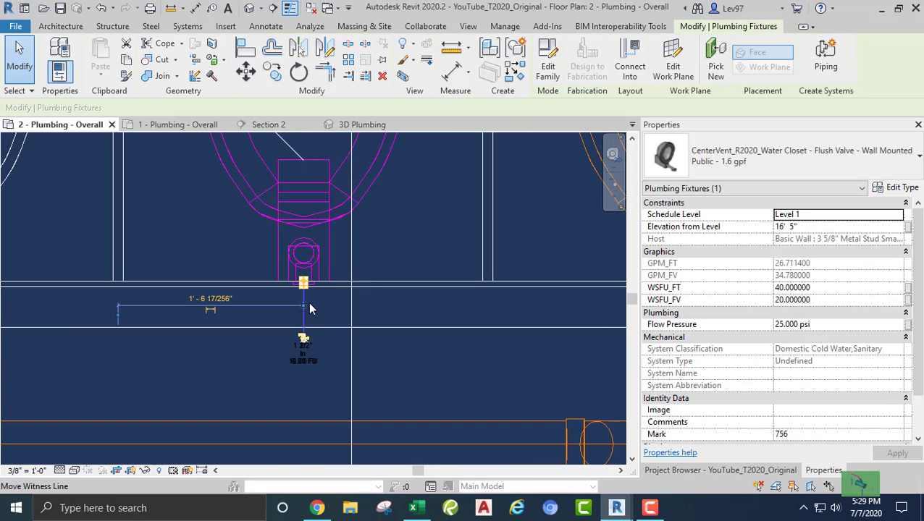
drag(302, 279, 305, 285)
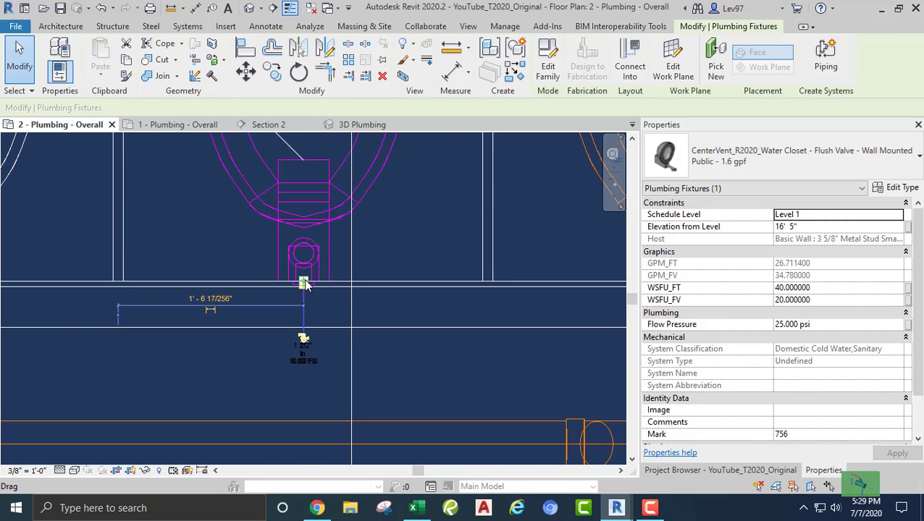
right_click(304, 283)
click(336, 142)
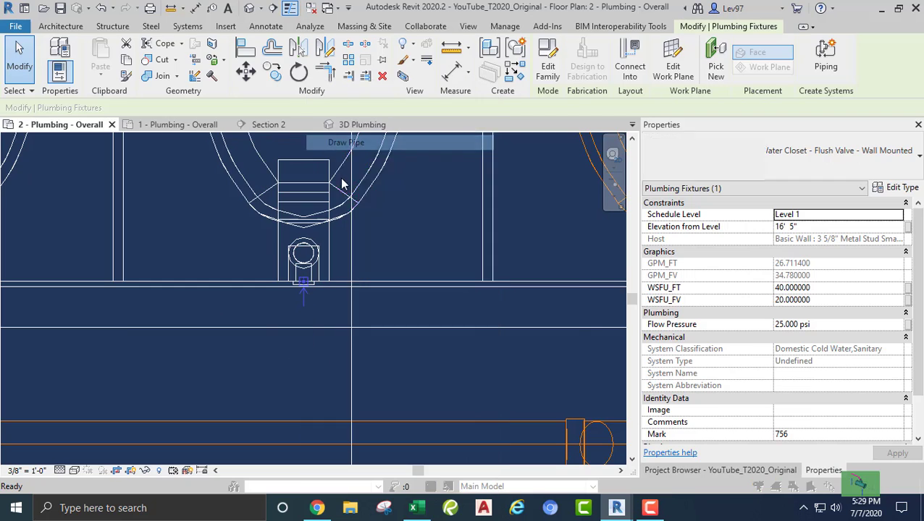
click(403, 192)
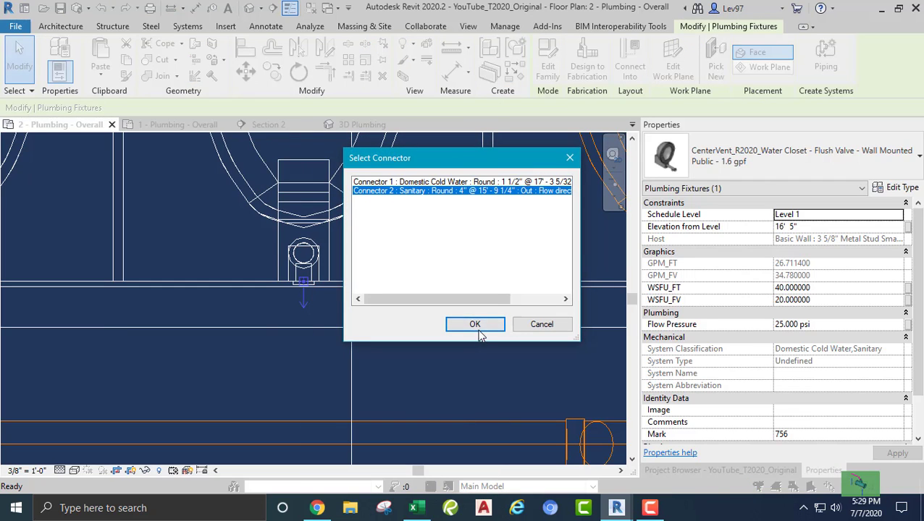
click(475, 324)
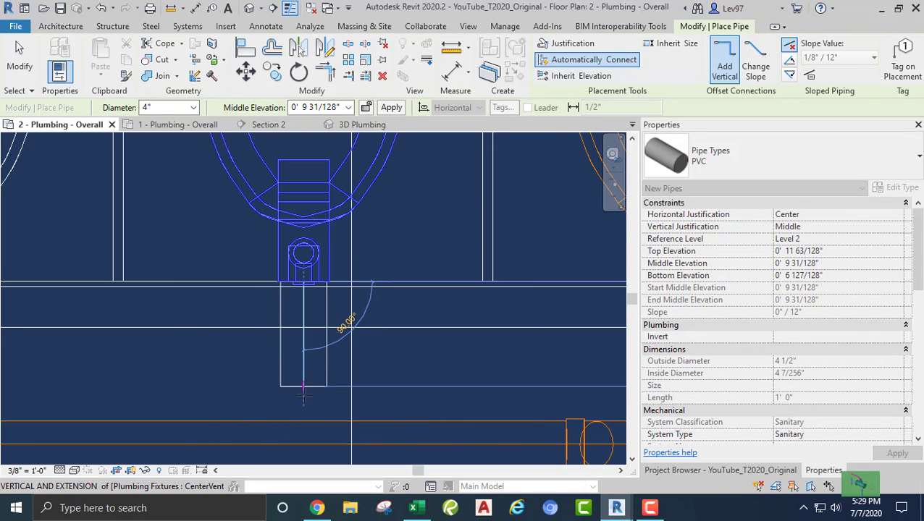
middle_drag(303, 397, 324, 293)
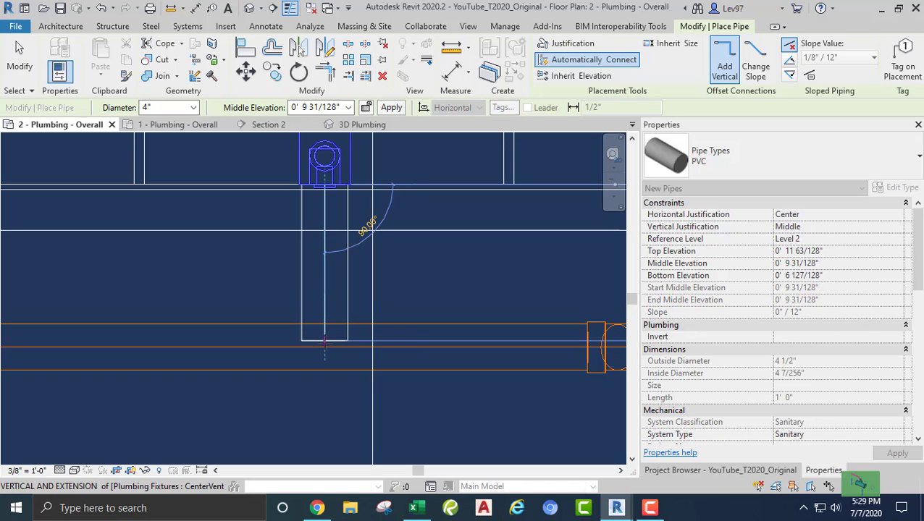
click(325, 348)
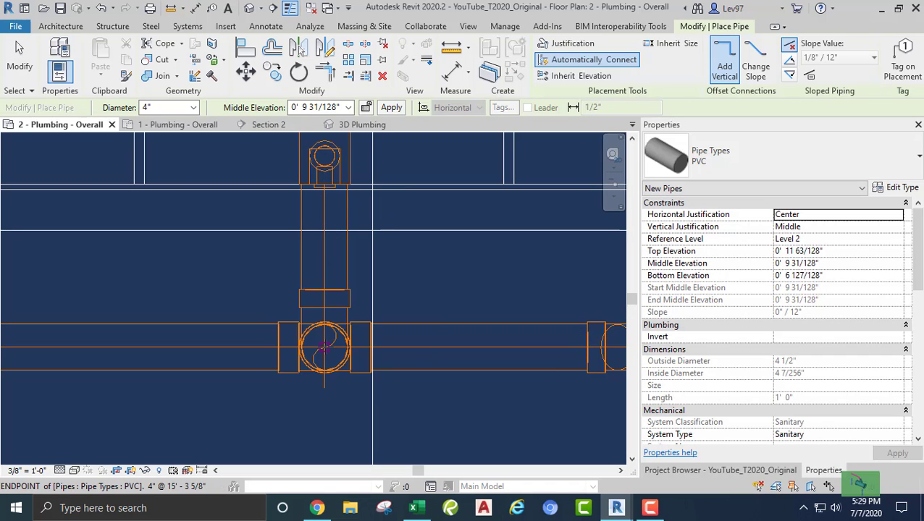
key(Escape)
key(Escape)
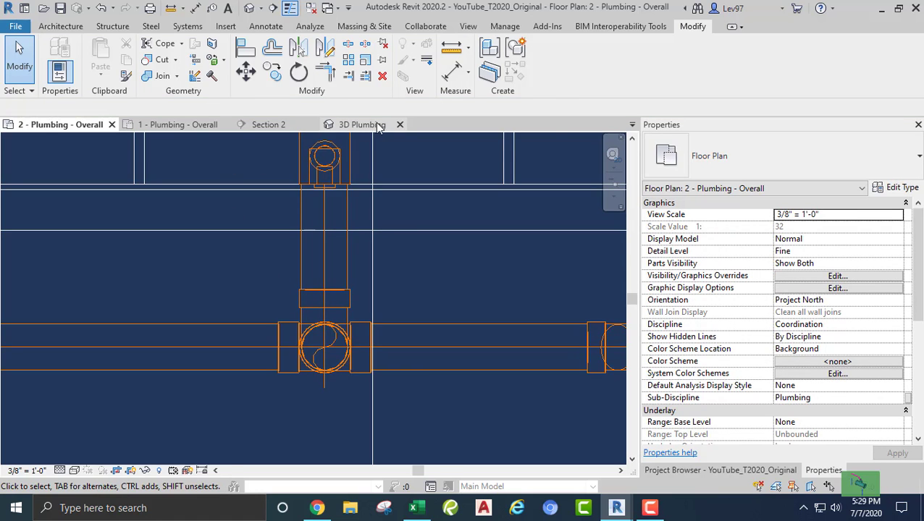
Step: In the 3D Plumbing view, change the tee under the middle water closet's drop to the Wye Combination with 8th Bend Standard type
click(362, 125)
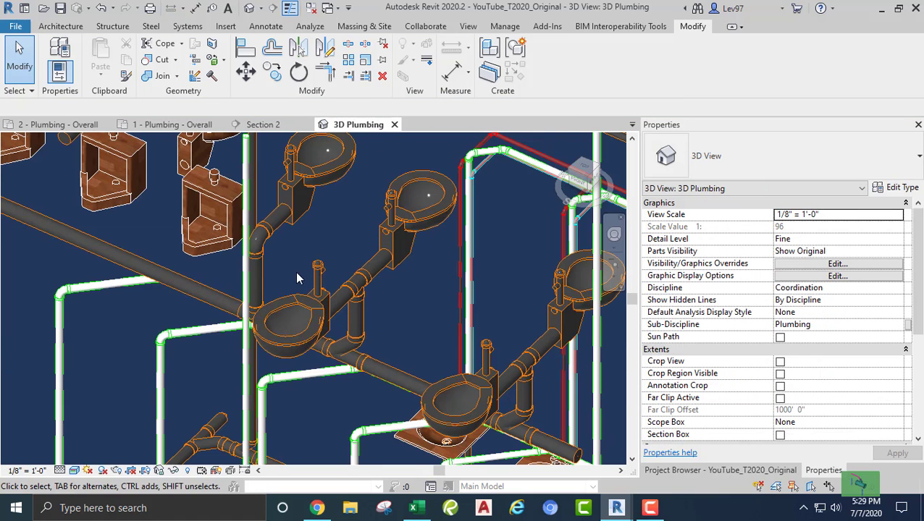
middle_drag(268, 336, 375, 277)
scroll(377, 273, up, 2)
click(275, 207)
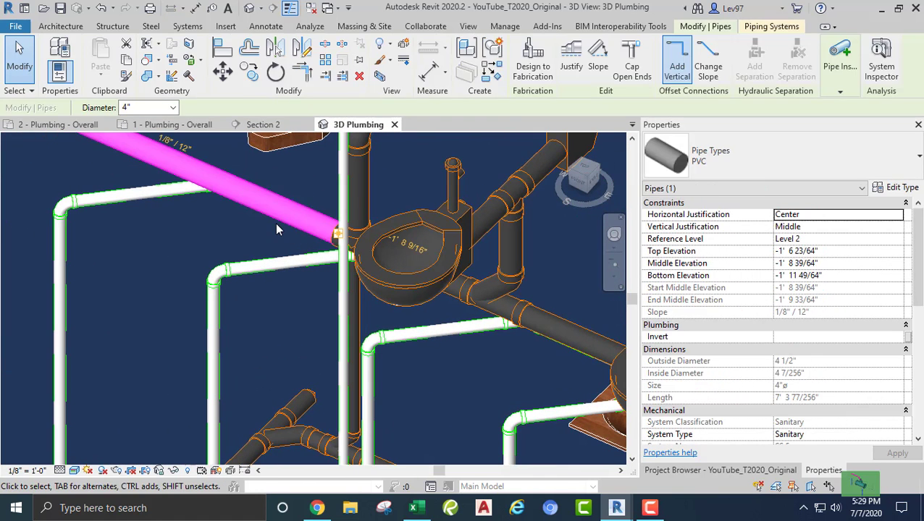
shift+middle_drag(275, 229, 347, 289)
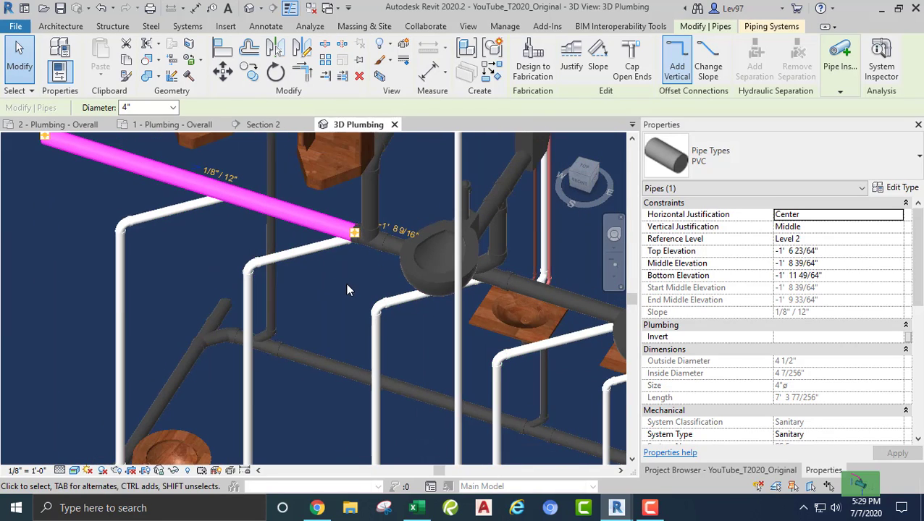
click(294, 315)
middle_drag(295, 313, 272, 357)
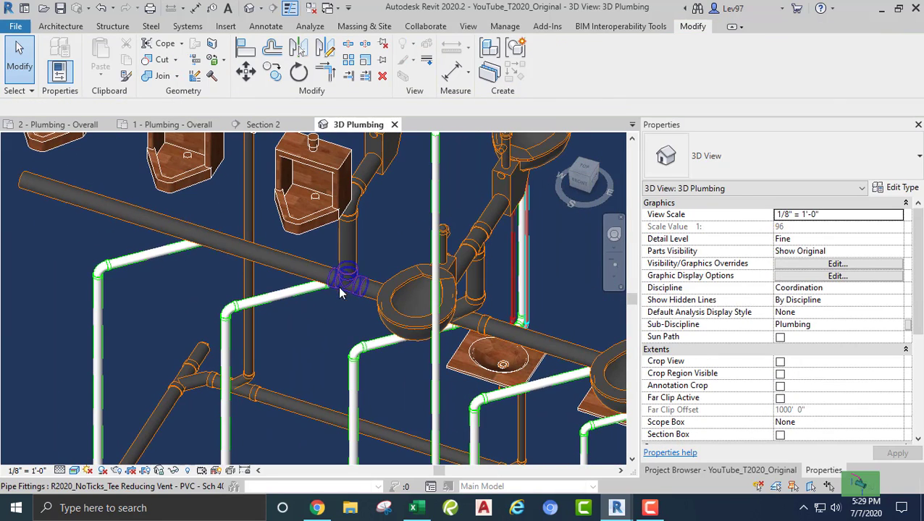
click(346, 283)
click(724, 156)
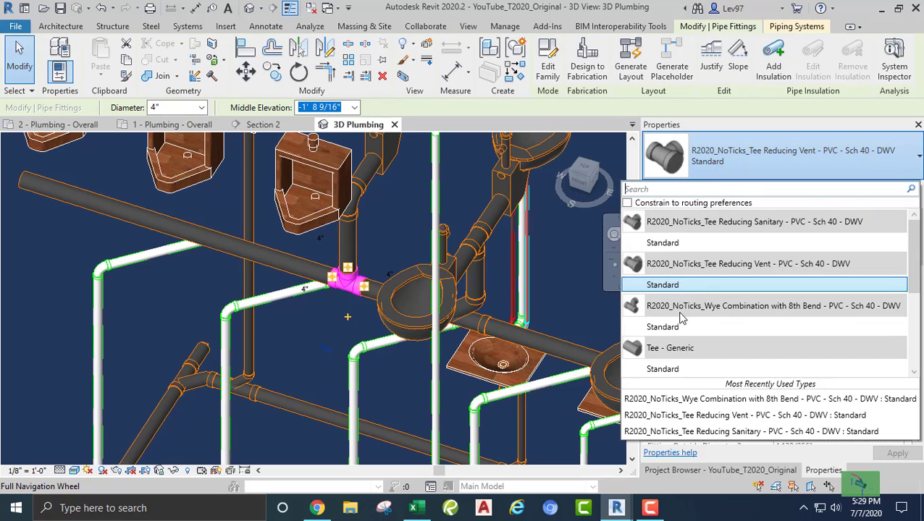
click(655, 328)
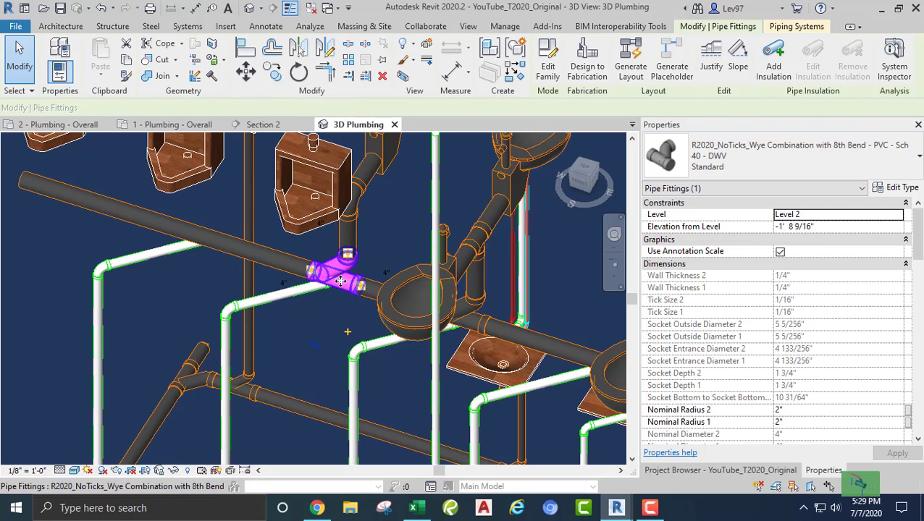
click(164, 305)
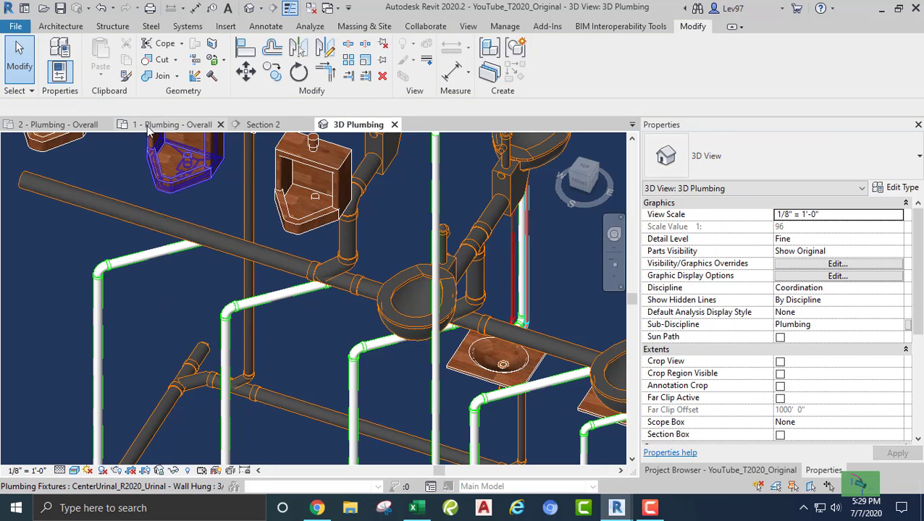
Step: Return to the 2 - Plumbing - Overall plan at the second upper-row water closet from the left
click(62, 125)
scroll(216, 259, down, 5)
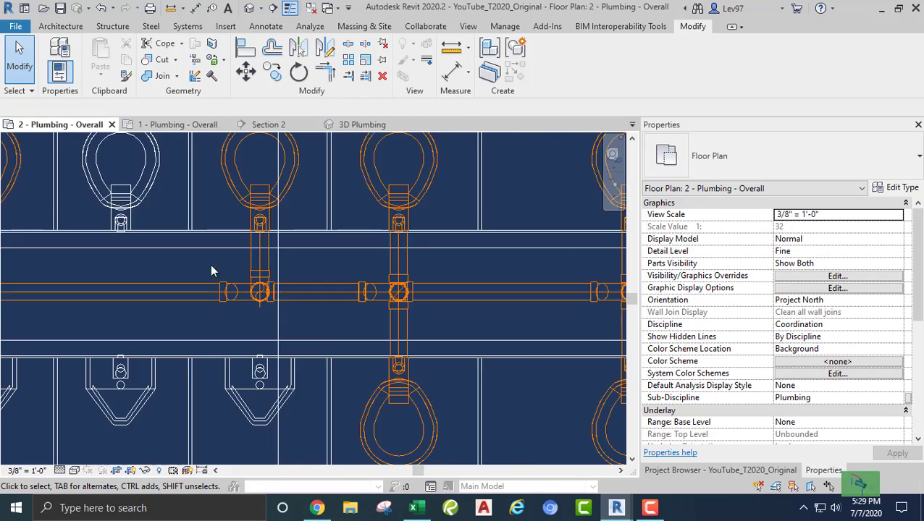
scroll(420, 293, up, 3)
click(307, 205)
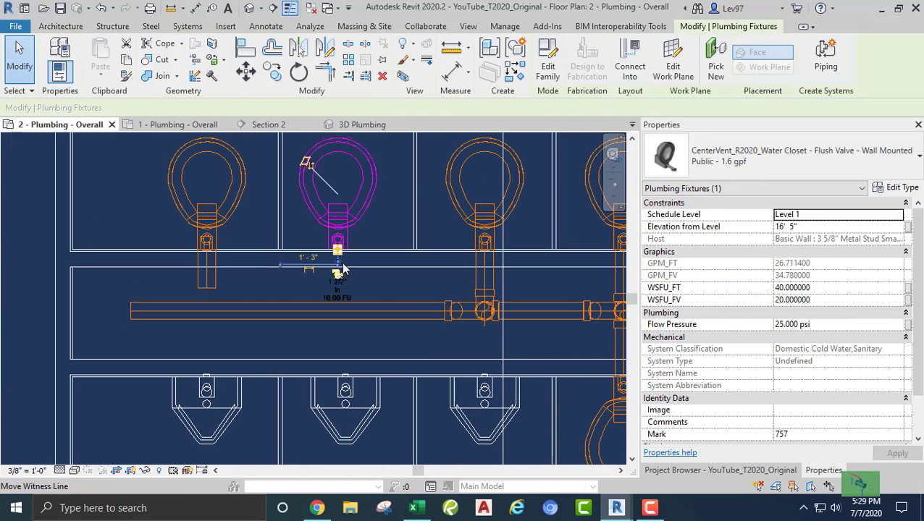
scroll(311, 261, up, 2)
scroll(297, 272, down, 2)
scroll(349, 240, down, 2)
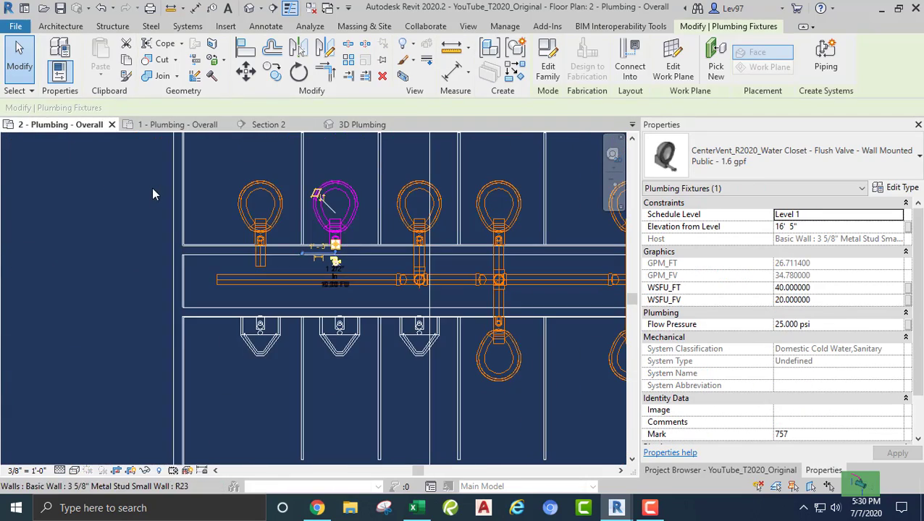
click(152, 218)
click(101, 9)
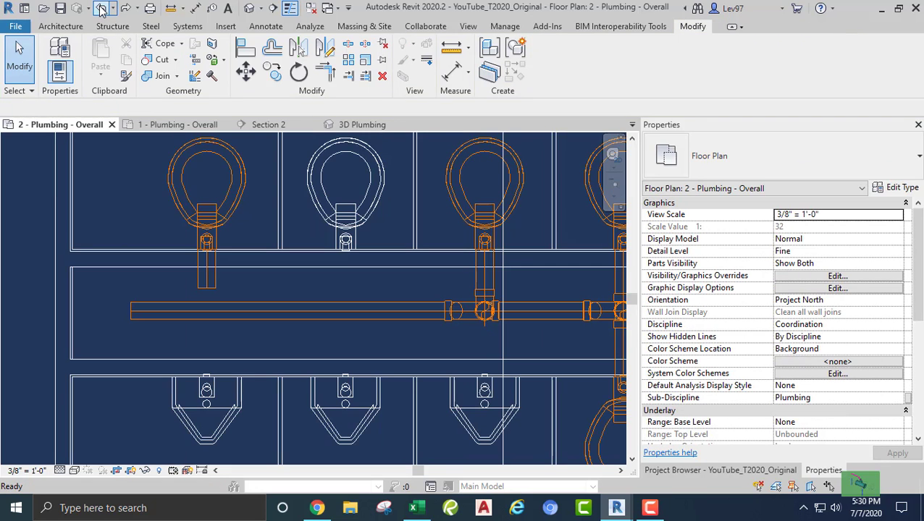
Step: Draw a 4" PVC pipe from the sanitary connector of the second upper-row water closet from the left to the sloped pipe's centerline
click(375, 213)
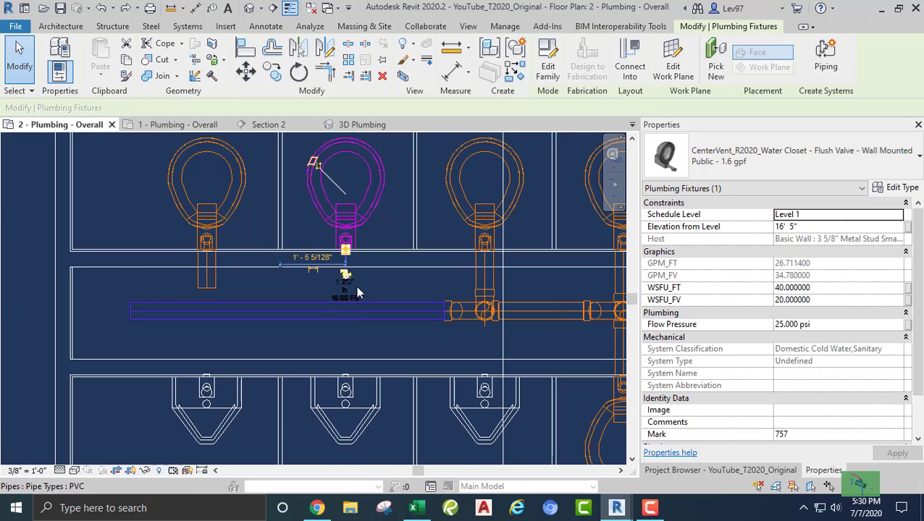
scroll(354, 289, up, 3)
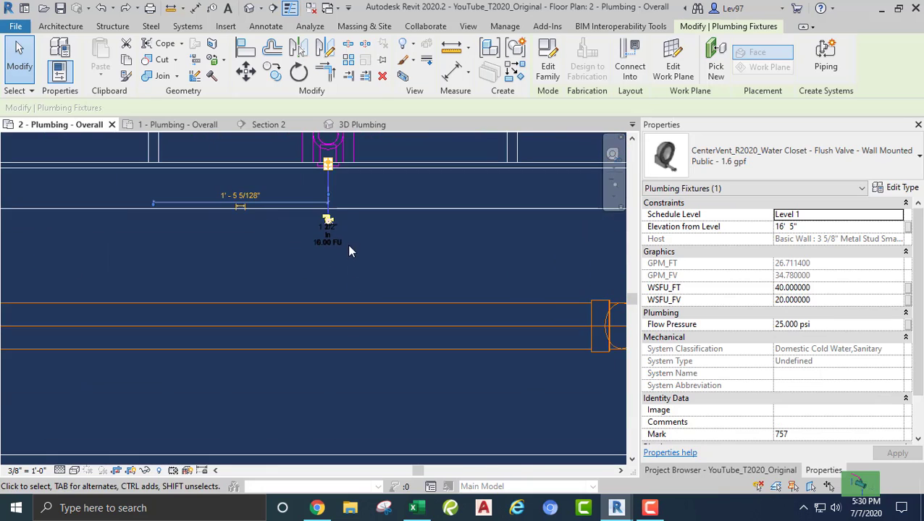
right_click(328, 164)
click(368, 143)
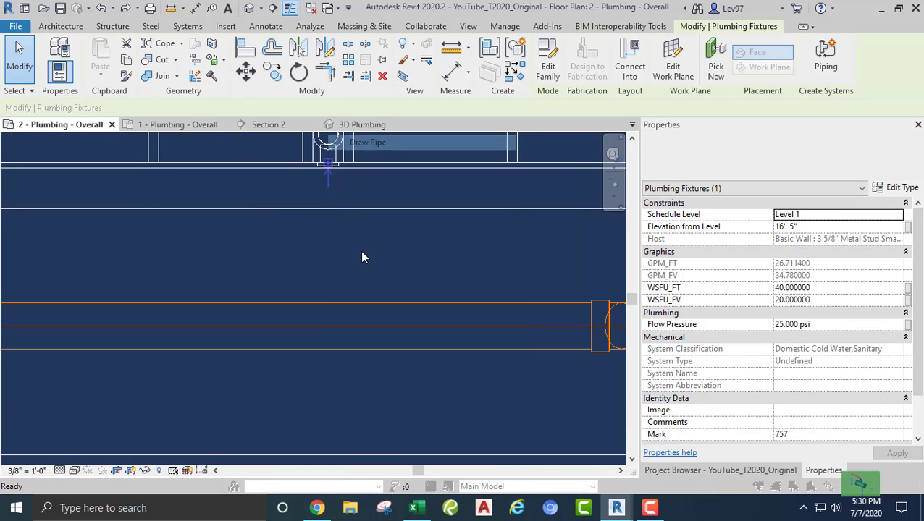
click(416, 191)
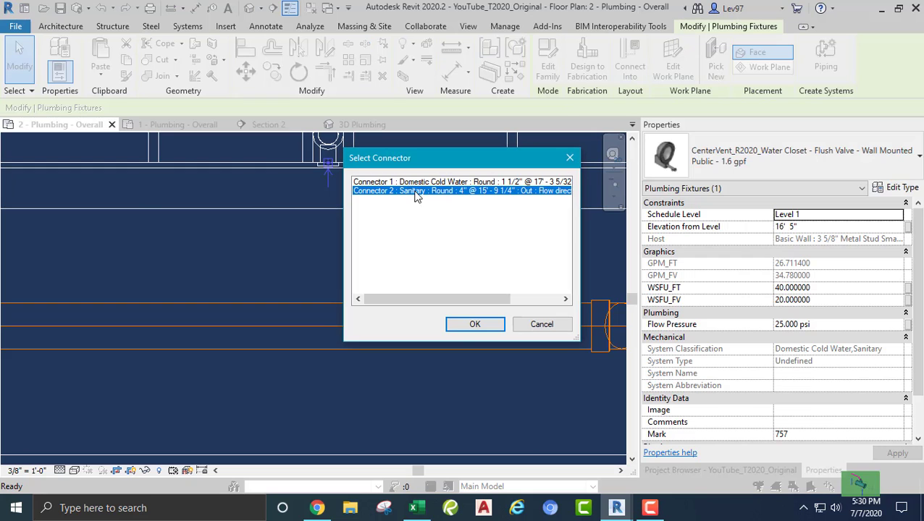
click(475, 325)
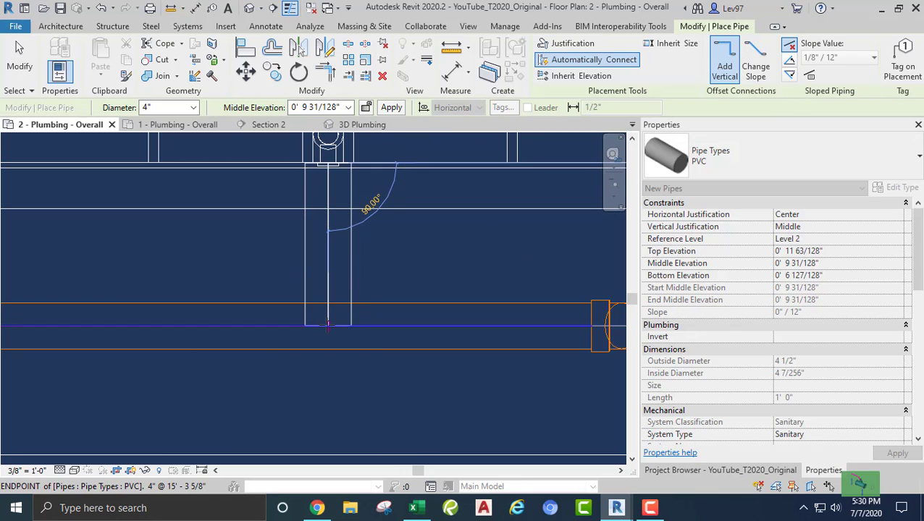
click(326, 324)
key(Escape)
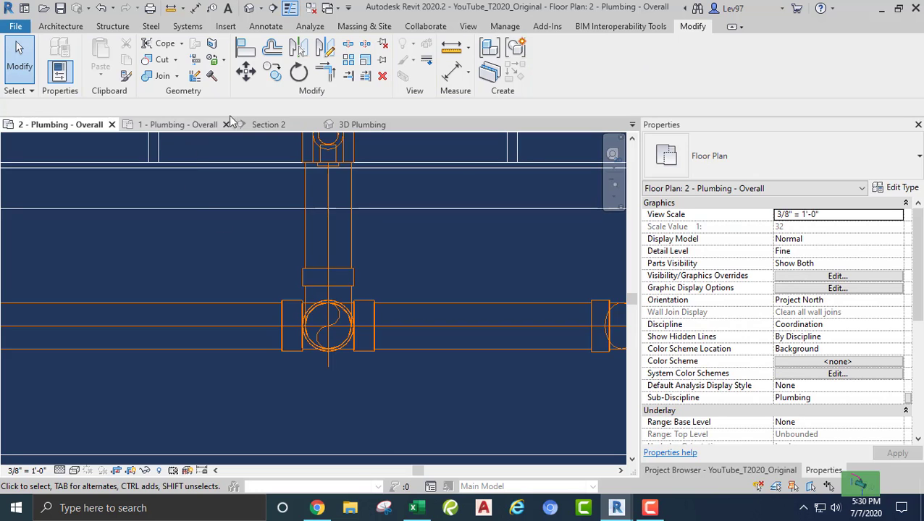
Step: In the 3D Plumbing view, change the tee under the newly connected second water closet's drop to the Wye Combination with 8th Bend Standard type
click(346, 125)
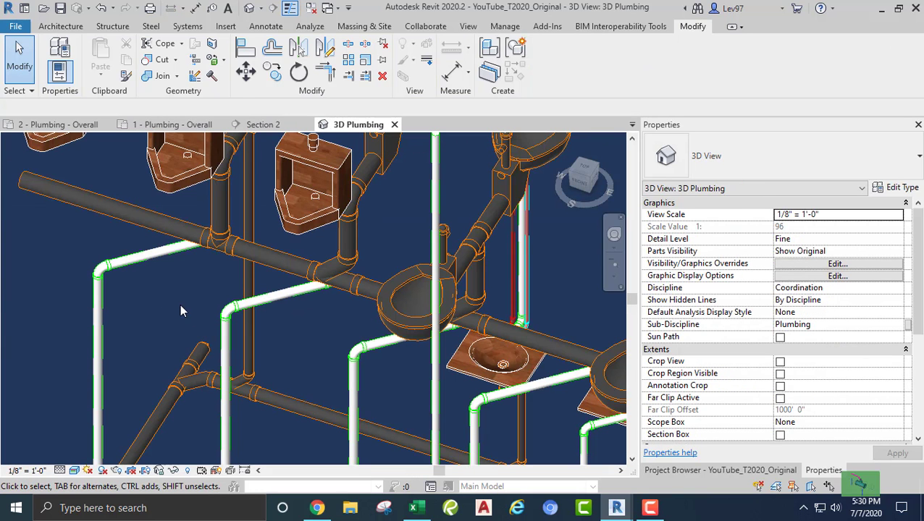
middle_drag(182, 313, 258, 346)
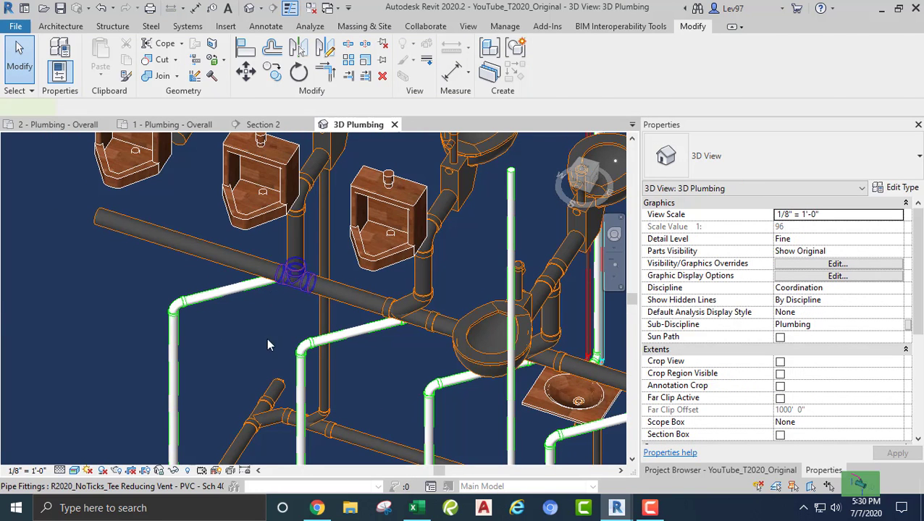
click(294, 276)
click(816, 166)
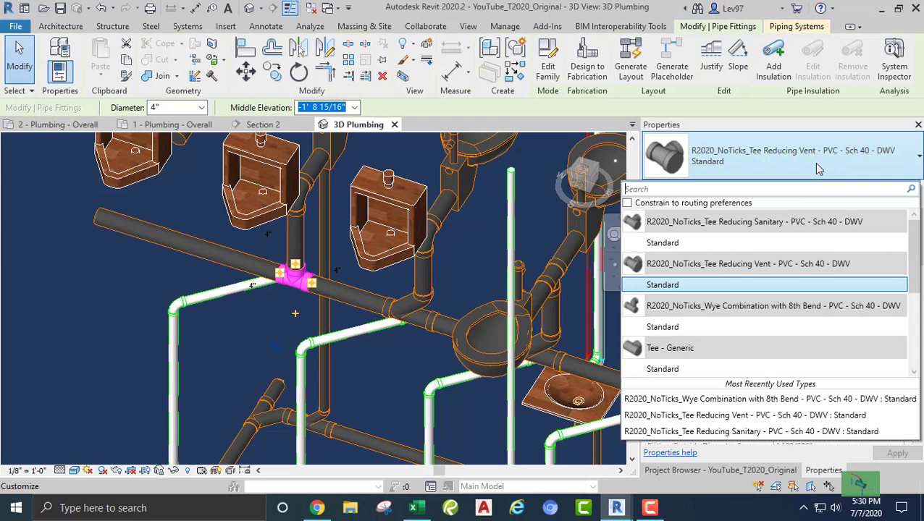
click(679, 330)
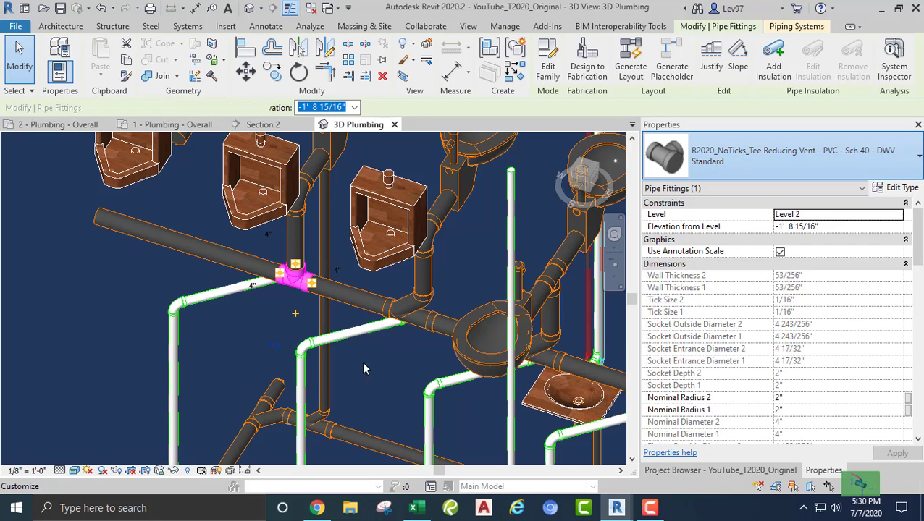
click(251, 329)
middle_drag(250, 329, 317, 360)
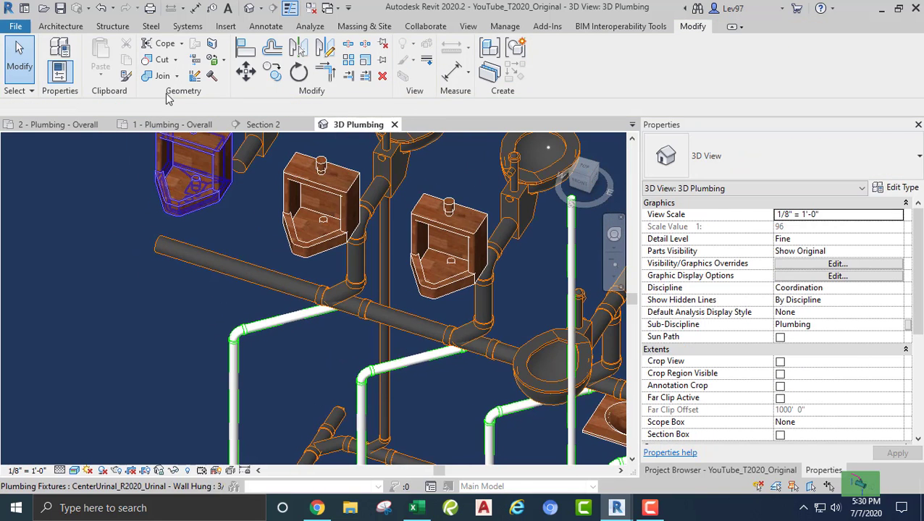
Step: In the 2 - Plumbing - Overall plan, delete the short pipe stub at the leftmost upper-row water closet
click(65, 125)
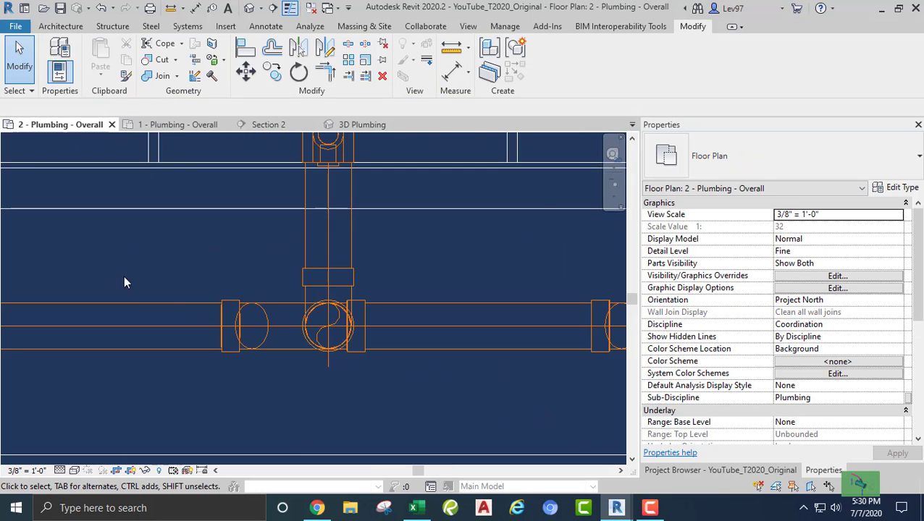
scroll(166, 289, down, 3)
scroll(255, 266, up, 4)
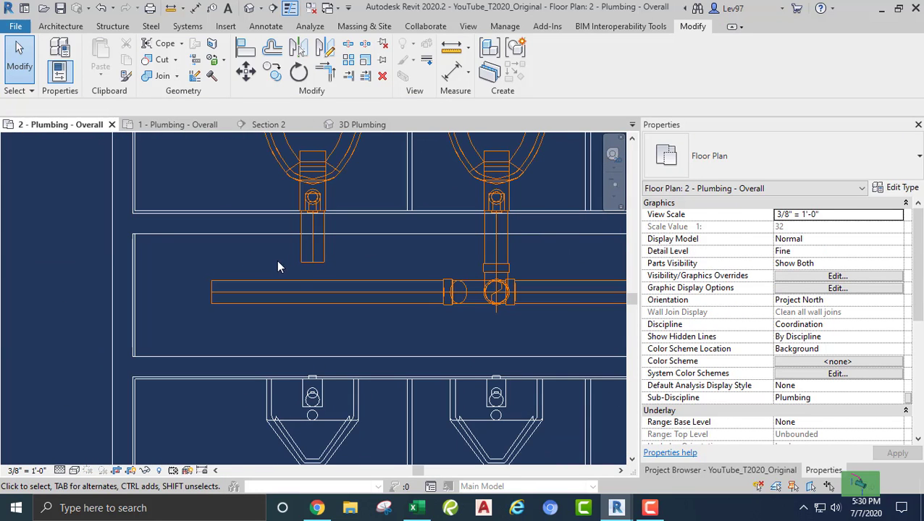
click(304, 265)
click(264, 266)
scroll(275, 203, down, 2)
middle_drag(273, 213, 329, 275)
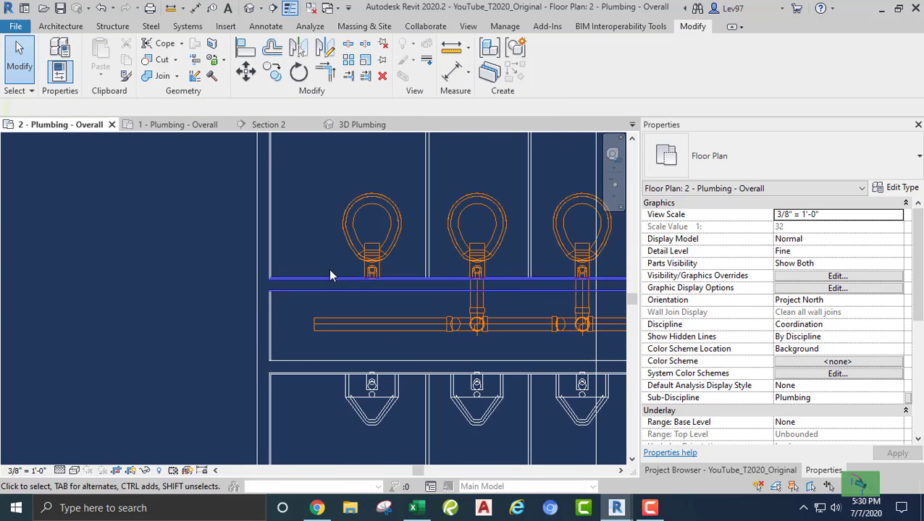
Step: Draw a 4" PVC pipe from the leftmost upper-row water closet's sanitary connector to the sloped pipe's centerline
click(352, 253)
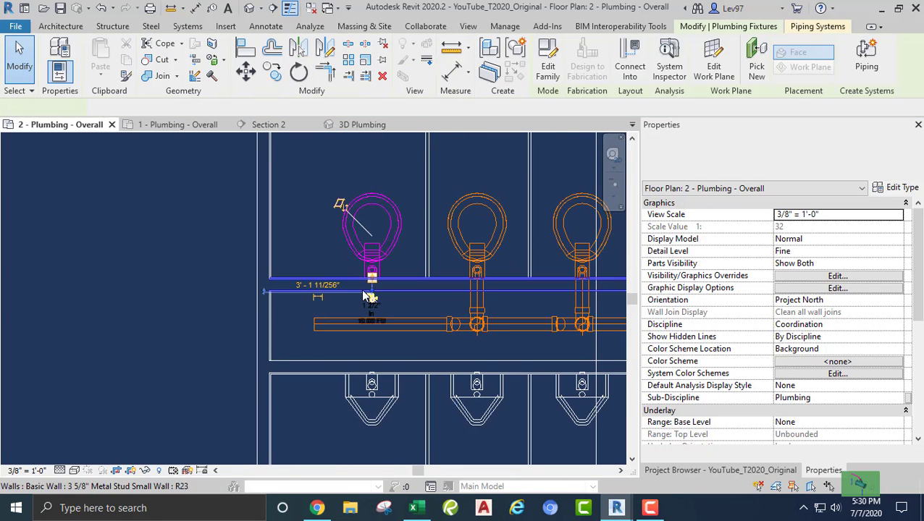
scroll(369, 298, up, 2)
scroll(371, 295, up, 1)
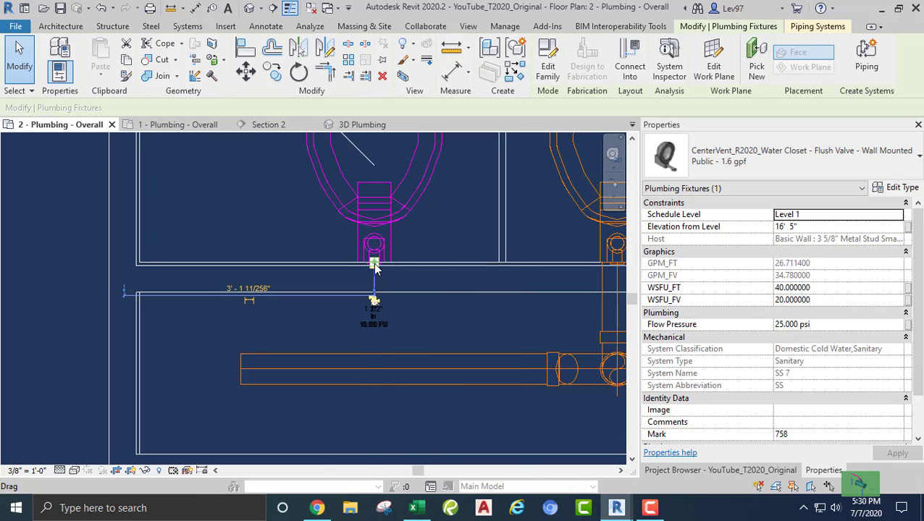
right_click(374, 267)
click(417, 143)
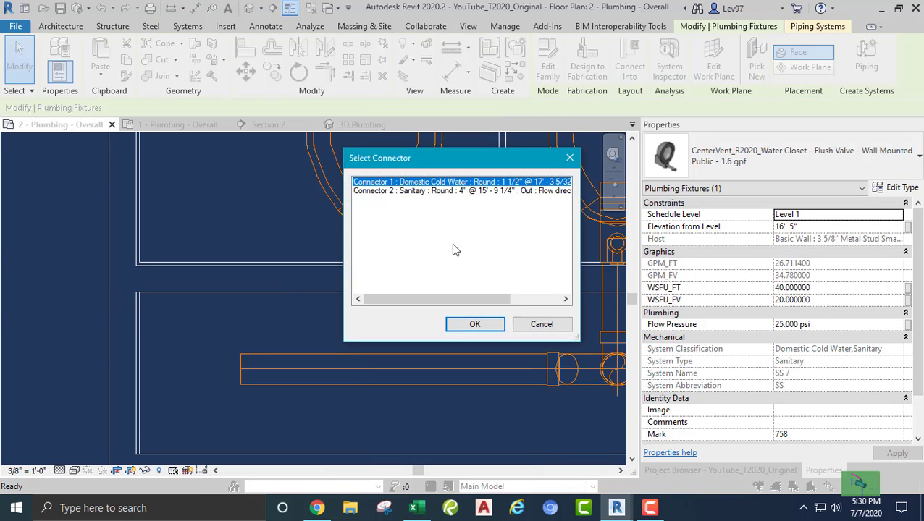
click(417, 191)
click(475, 325)
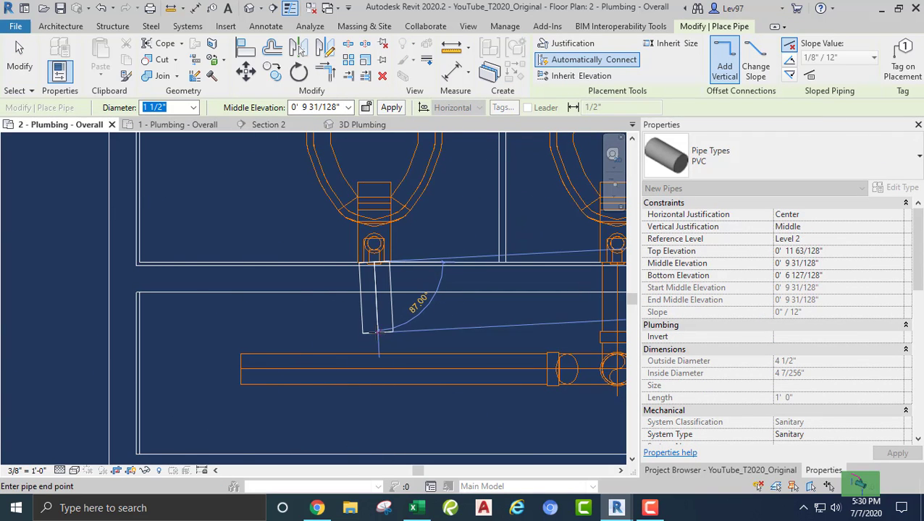
text(4)
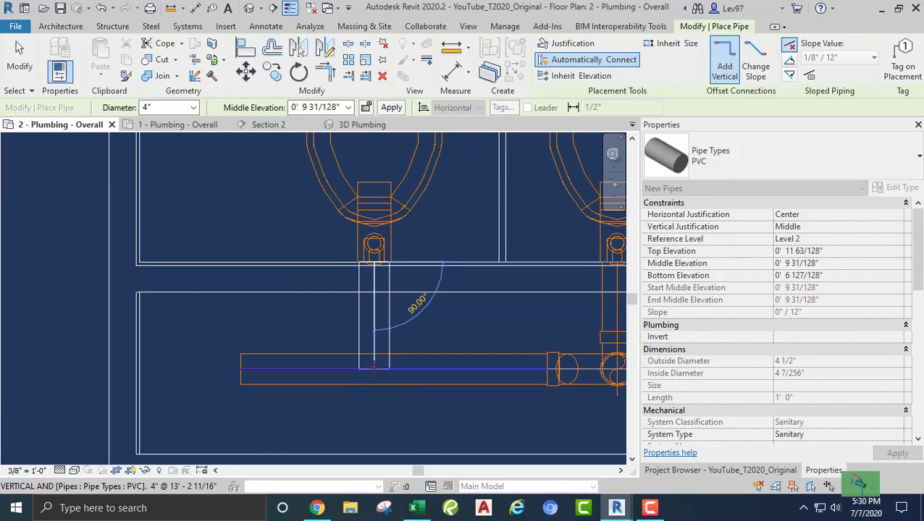
click(374, 368)
key(Escape)
key(Escape)
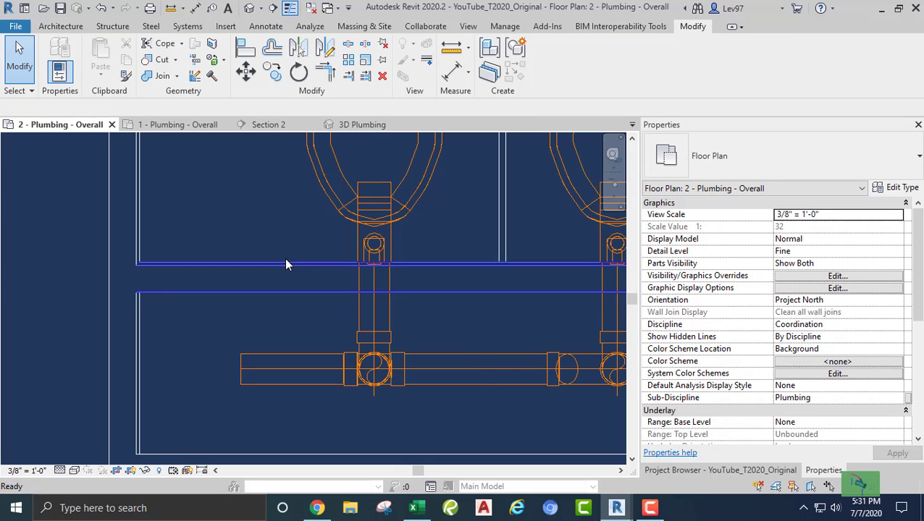
Step: In the 3D Plumbing view, change the tee under the leftmost water closet's drop to the Wye Combination with 8th Bend Standard type
click(368, 126)
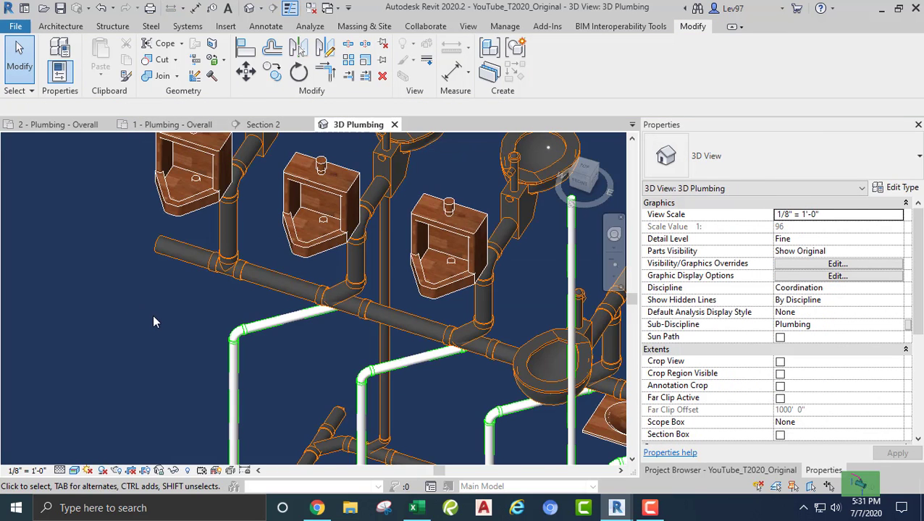
click(278, 282)
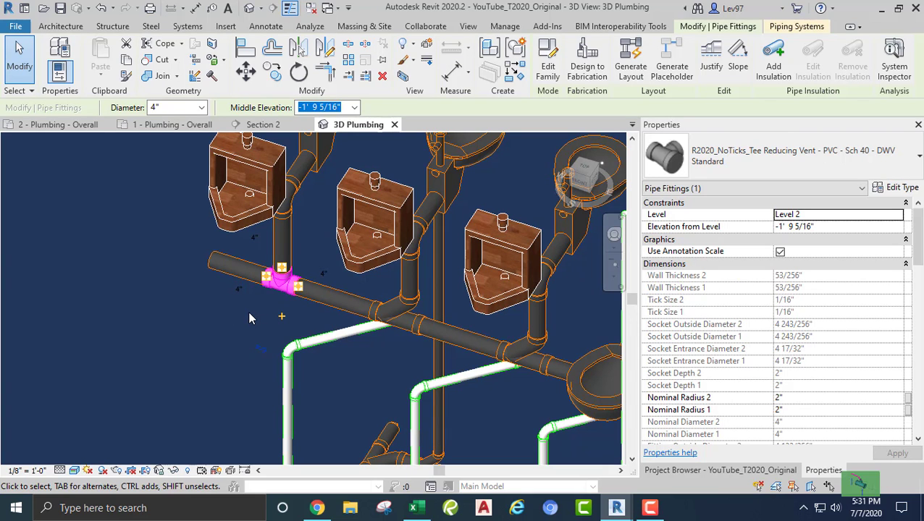
middle_drag(249, 318, 110, 294)
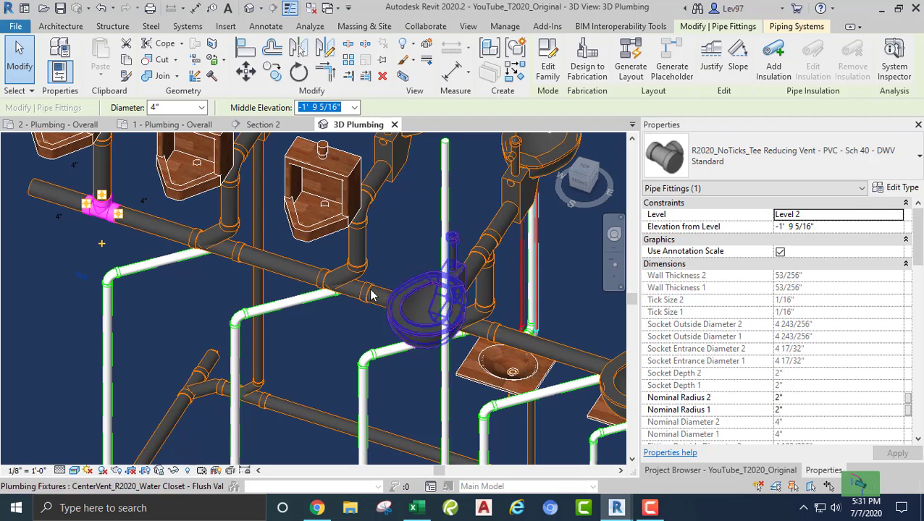
middle_drag(97, 221, 246, 290)
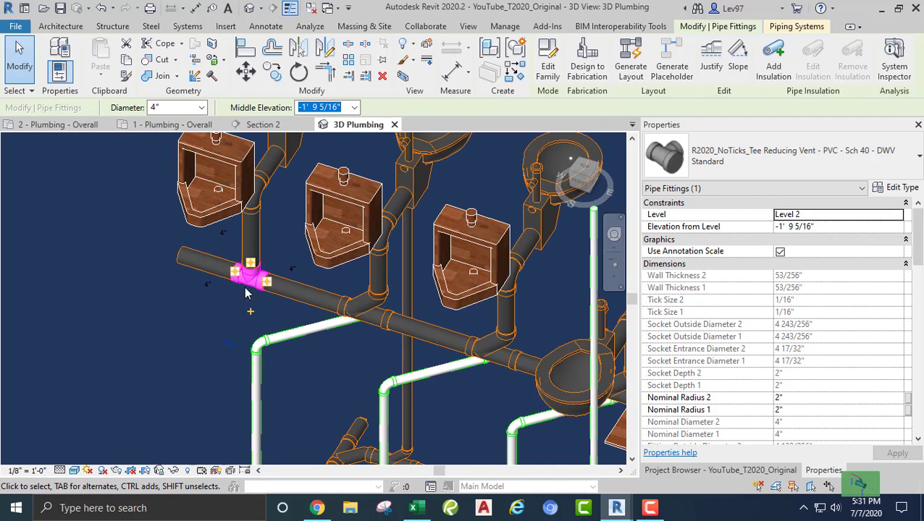
click(789, 158)
click(661, 328)
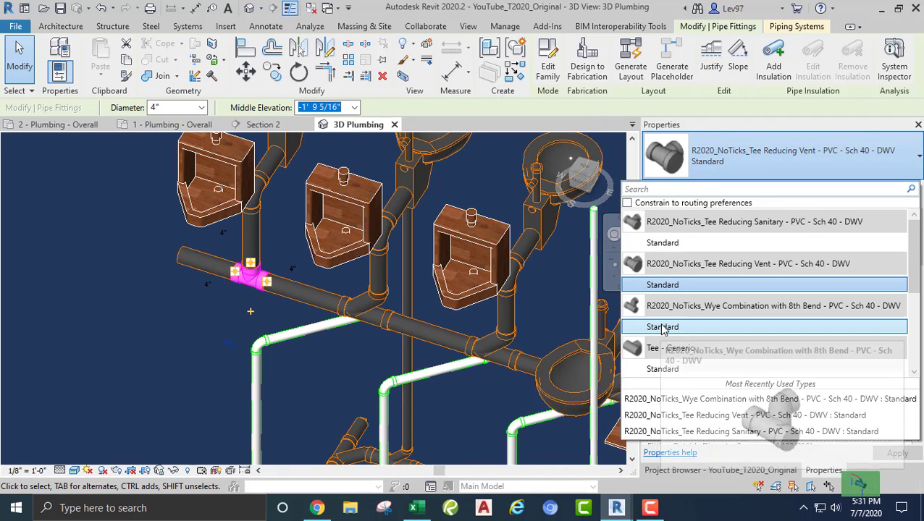
click(182, 320)
scroll(190, 292, down, 2)
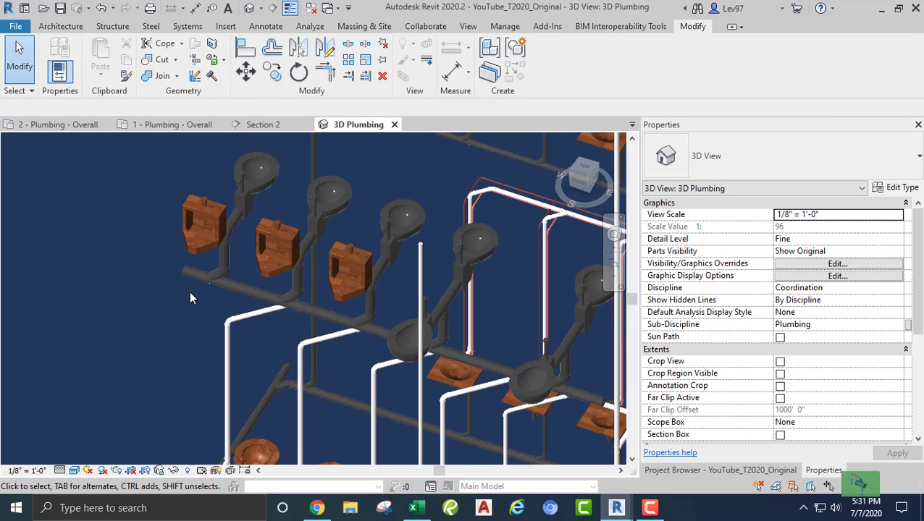
middle_drag(192, 304, 134, 287)
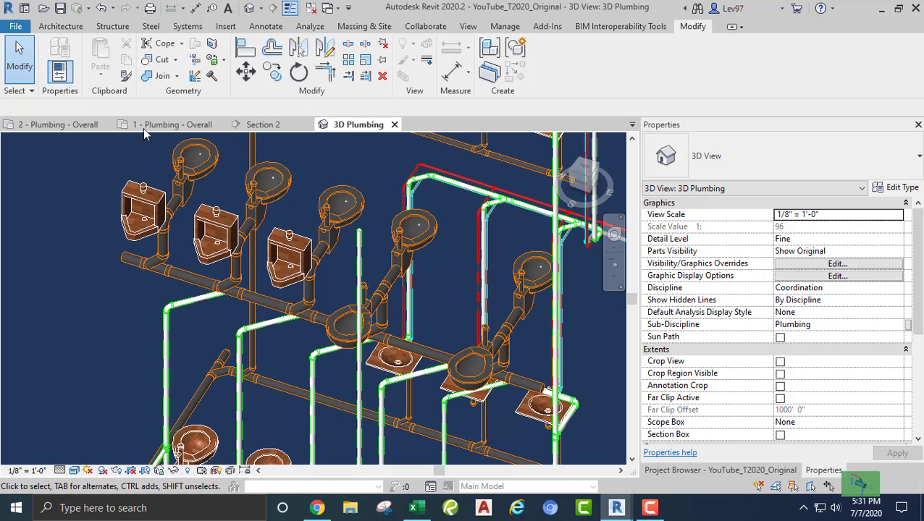
Step: Review the connected water closets and both ends of the sloped chase pipe in the 2 - Plumbing - Overall plan
click(67, 126)
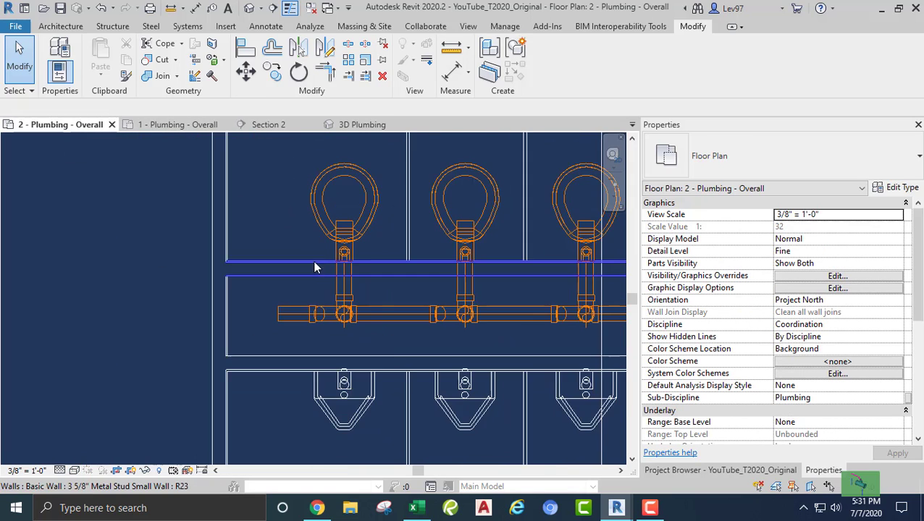
scroll(314, 268, down, 2)
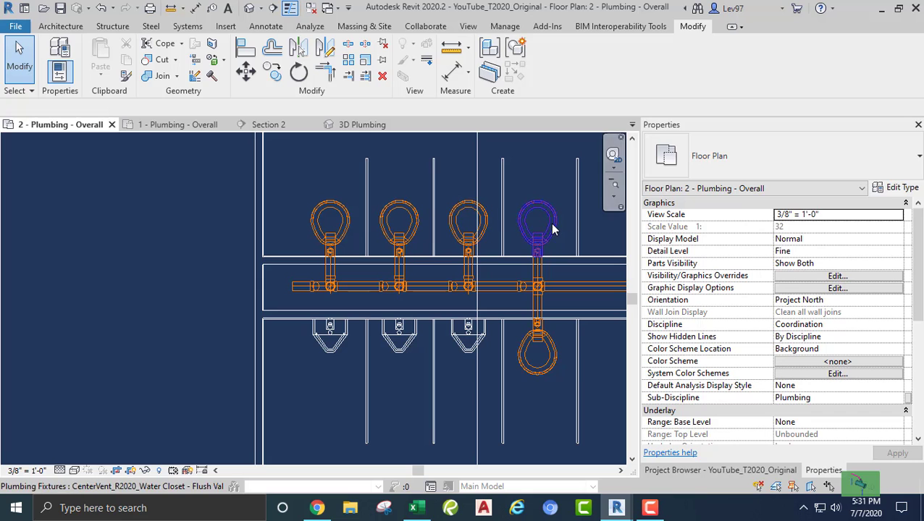
middle_drag(539, 340, 290, 347)
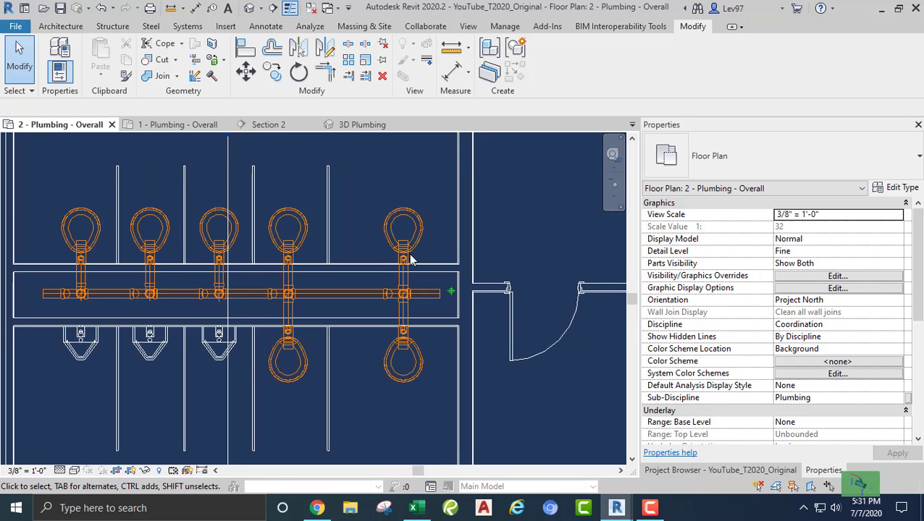
middle_drag(291, 291, 384, 301)
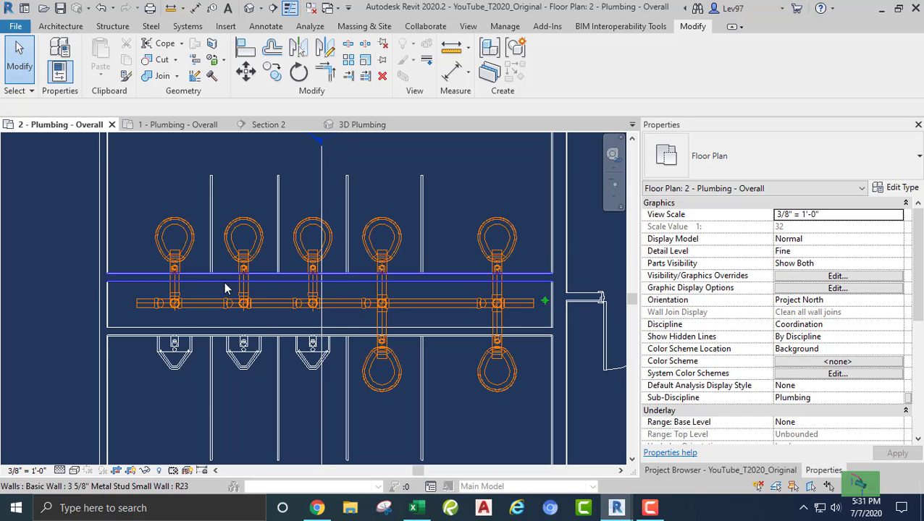
scroll(393, 297, down, 1)
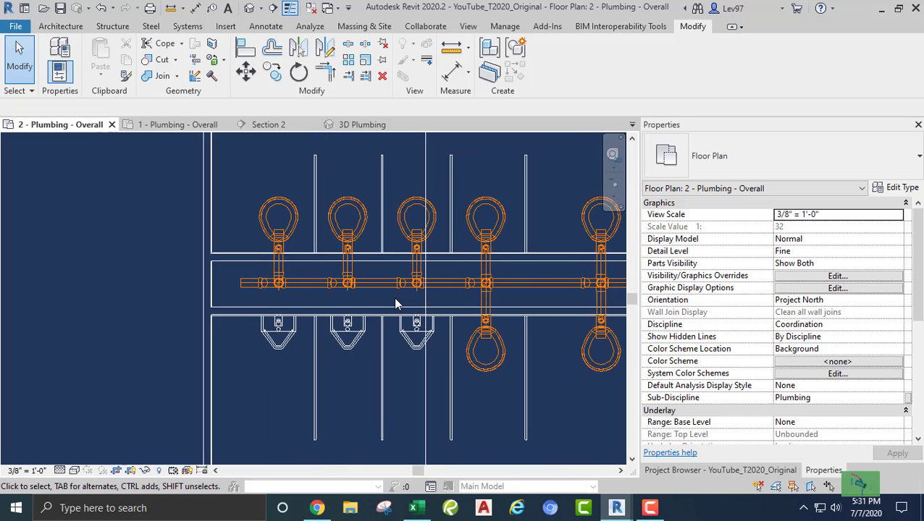
scroll(439, 303, down, 2)
scroll(451, 316, up, 5)
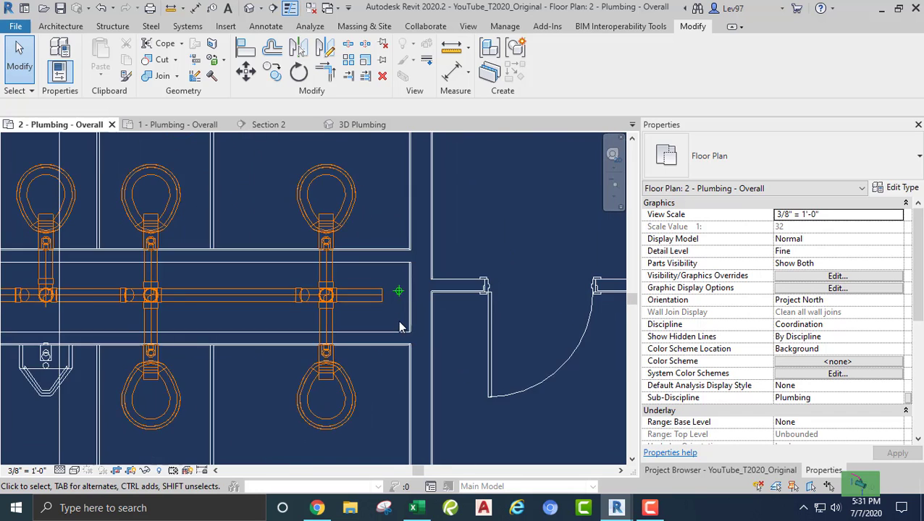
scroll(394, 298, up, 1)
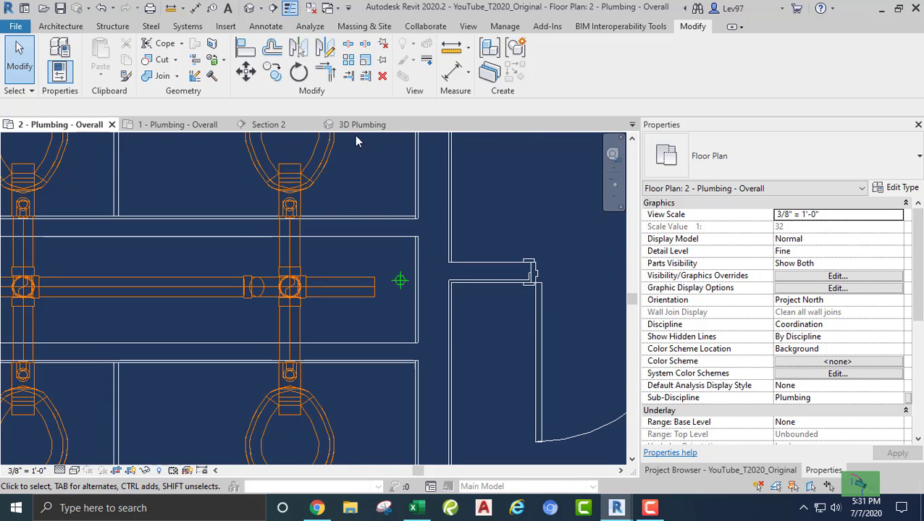
Step: Identify the vertical pipe beside the sloped pipe's right end and inspect its properties in the 3D Plumbing view
click(399, 285)
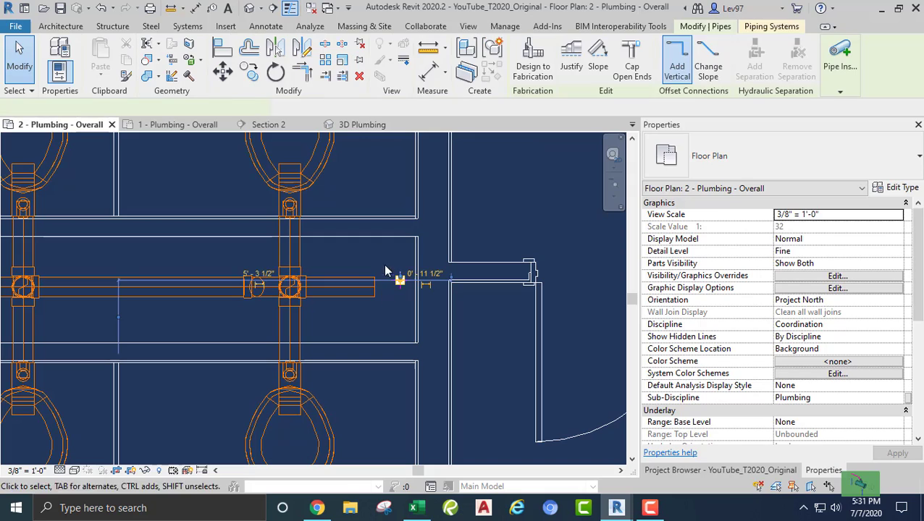
click(352, 127)
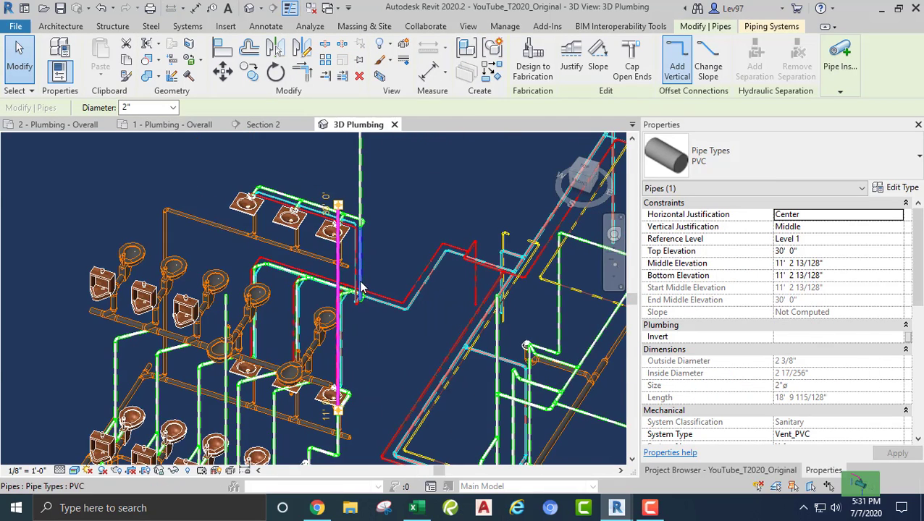
shift+middle_drag(361, 286, 404, 314)
scroll(767, 427, down, 3)
scroll(763, 413, down, 3)
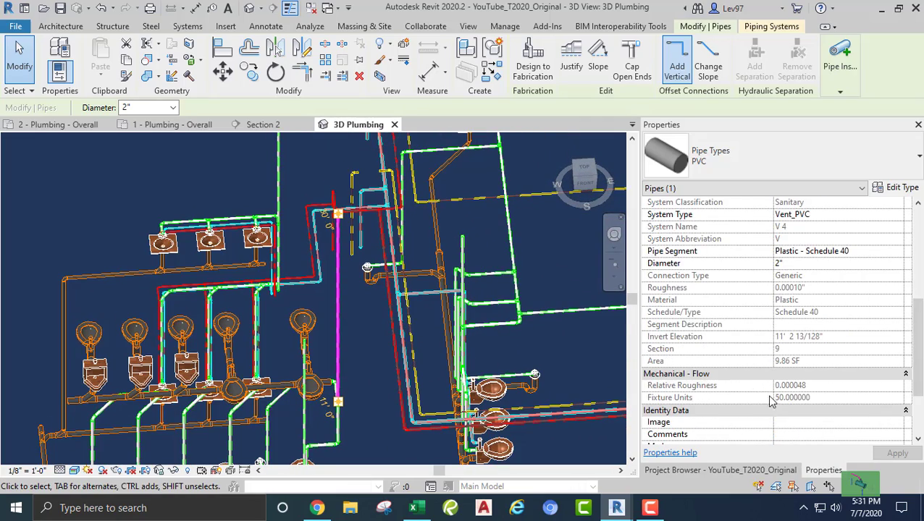
click(362, 365)
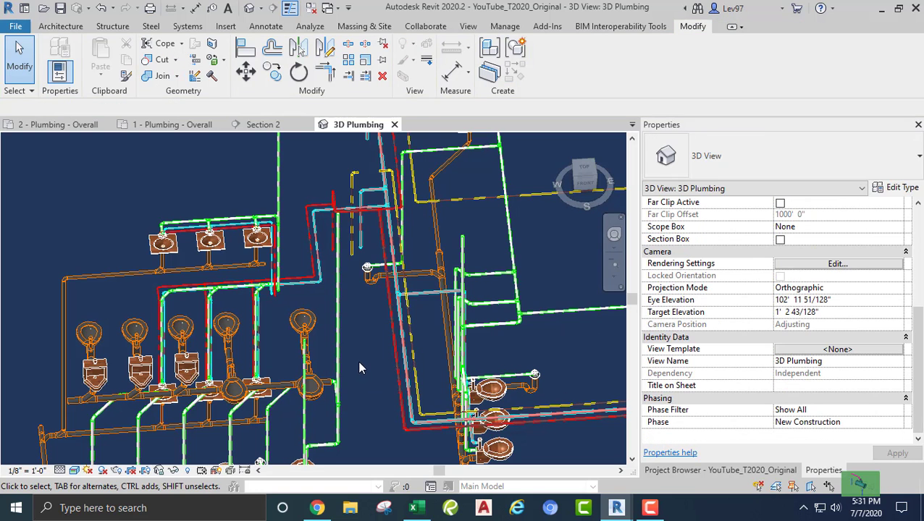
Step: Cap the open end of the 4" sanitary pipe beyond the rightmost water closets
scroll(354, 390, up, 10)
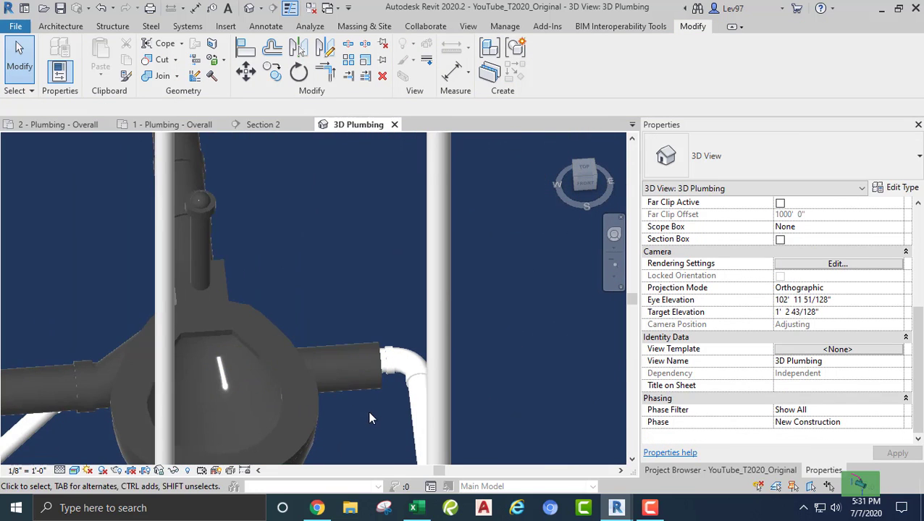
click(361, 391)
shift+middle_drag(360, 392, 370, 440)
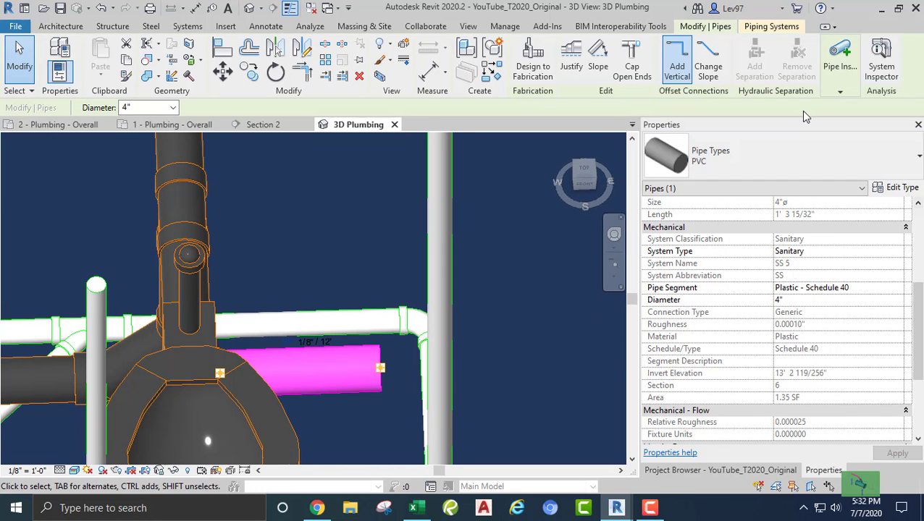
click(631, 66)
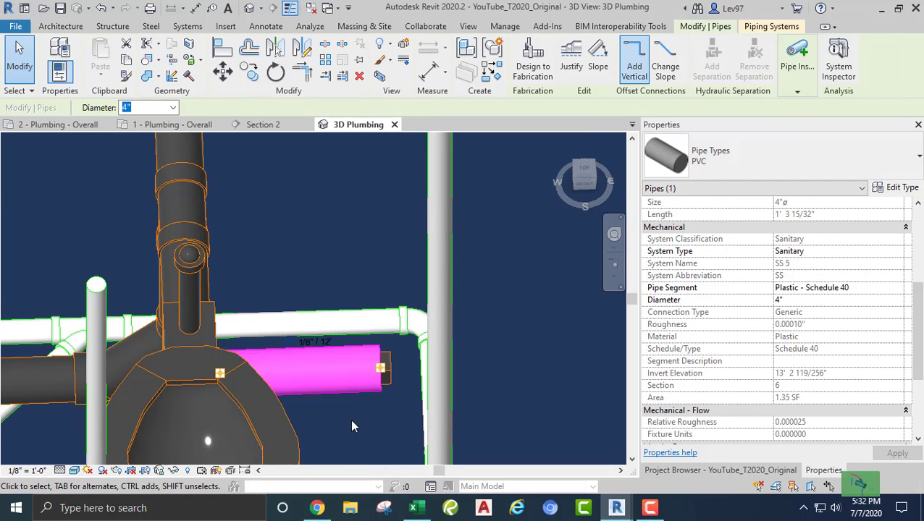
click(351, 421)
Step: Check the fixture units of the short 4" pipe at the opposite end of the run, past the leftmost water closet
scroll(341, 424, down, 4)
scroll(301, 408, down, 1)
middle_drag(304, 404, 556, 256)
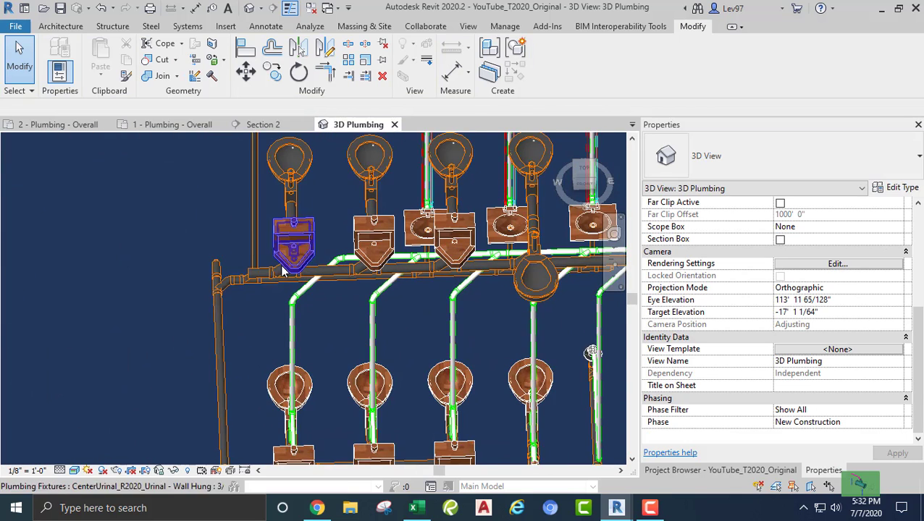
scroll(284, 270, up, 2)
click(248, 247)
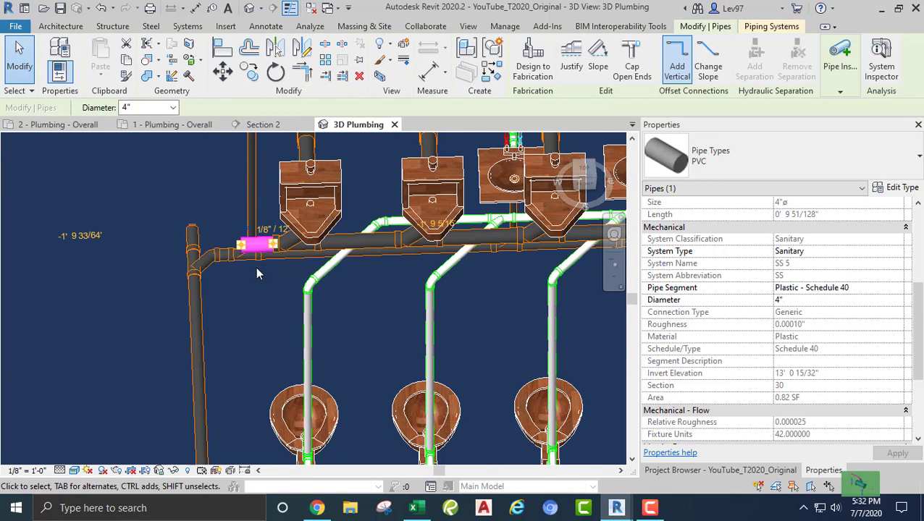
scroll(790, 341, down, 3)
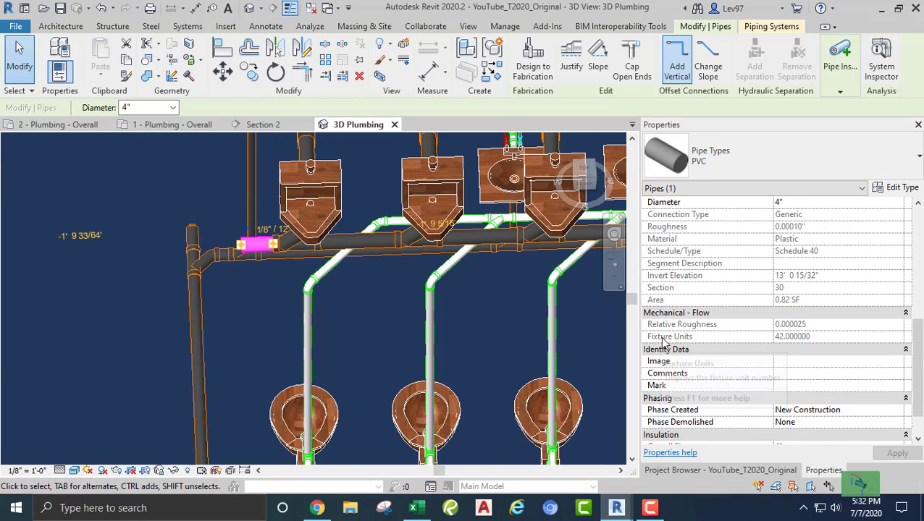
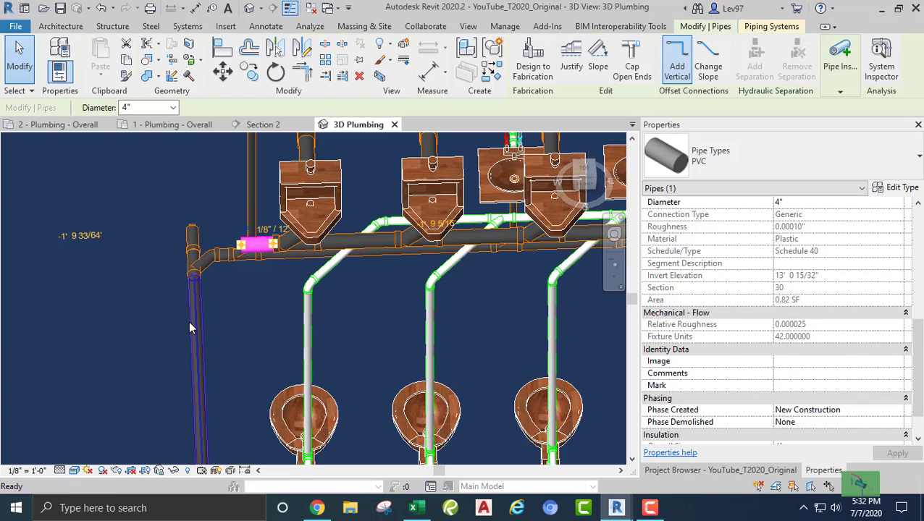
click(241, 298)
shift+middle_drag(234, 313, 260, 363)
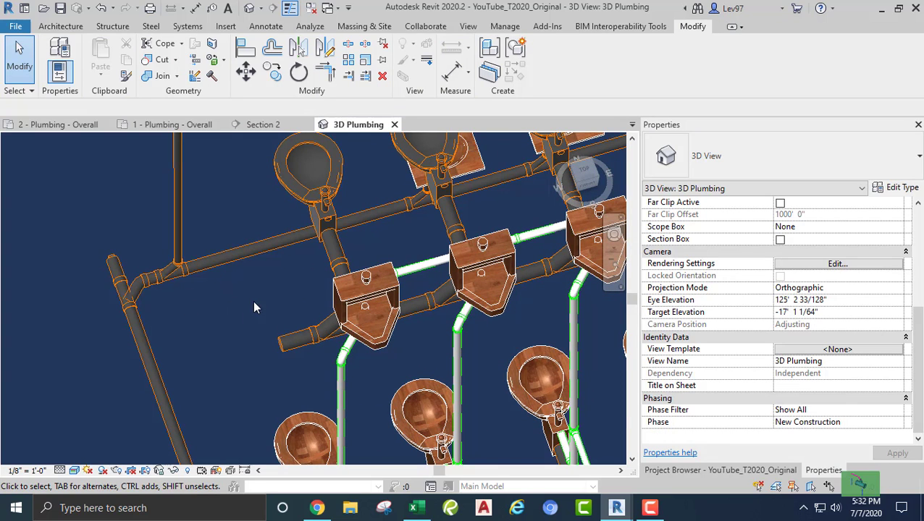
Step: Examine the whole sanitary run, its capped end and the adjacent restroom fixtures in the 2 - Plumbing - Overall plan
click(73, 128)
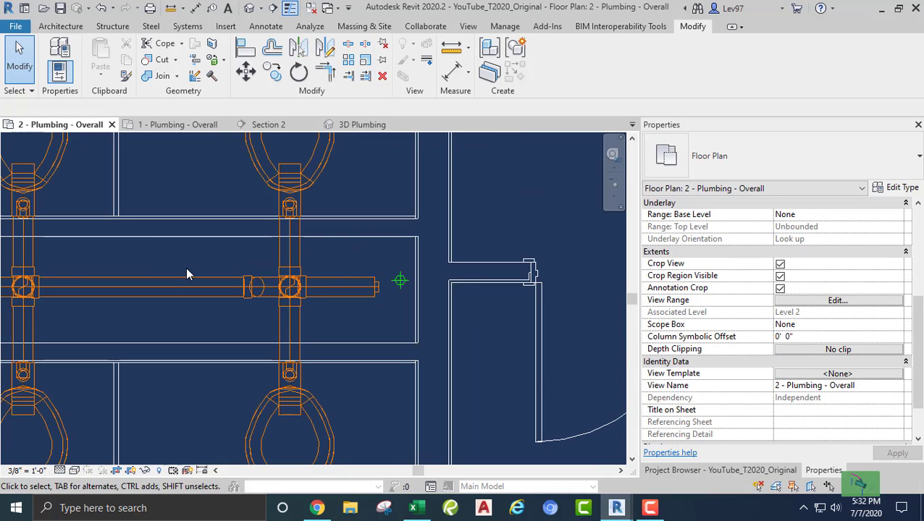
scroll(186, 275, down, 4)
middle_drag(283, 291, 397, 288)
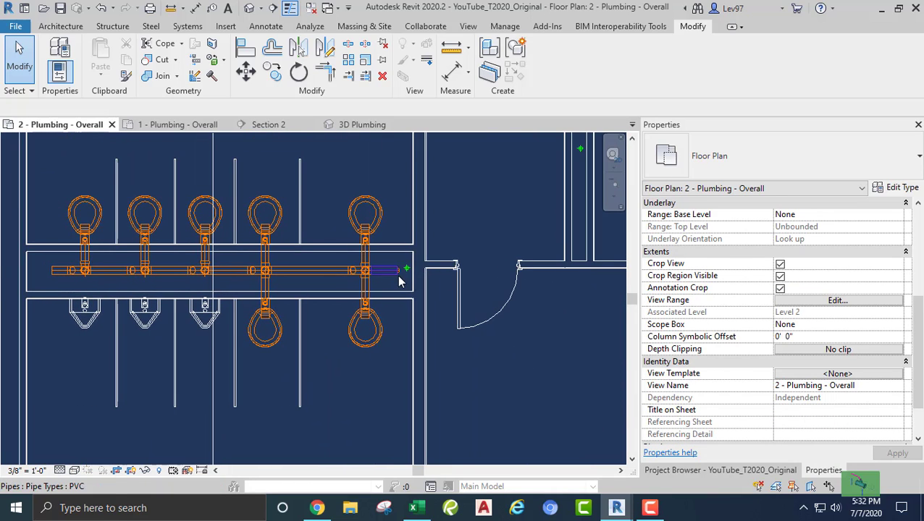
scroll(399, 277, up, 1)
scroll(310, 296, down, 1)
middle_drag(189, 308, 368, 299)
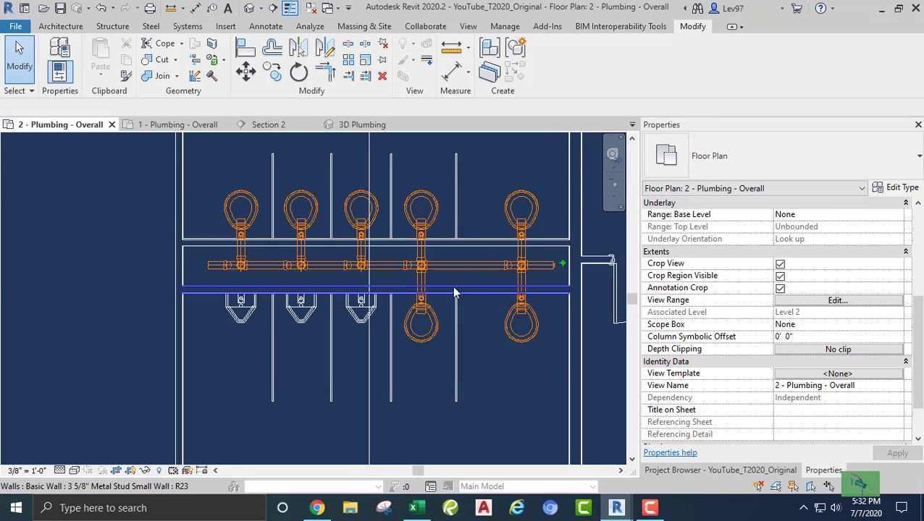
scroll(515, 268, up, 3)
scroll(460, 273, down, 3)
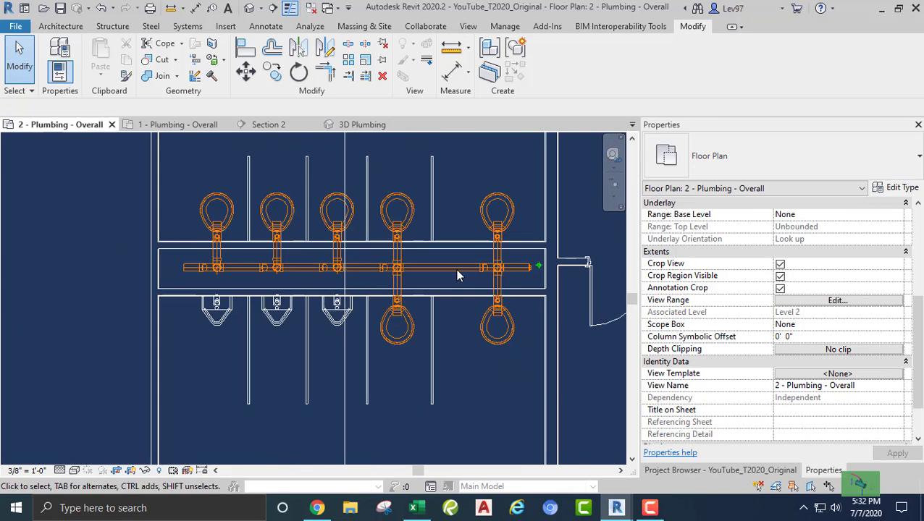
scroll(457, 275, down, 2)
scroll(373, 295, up, 5)
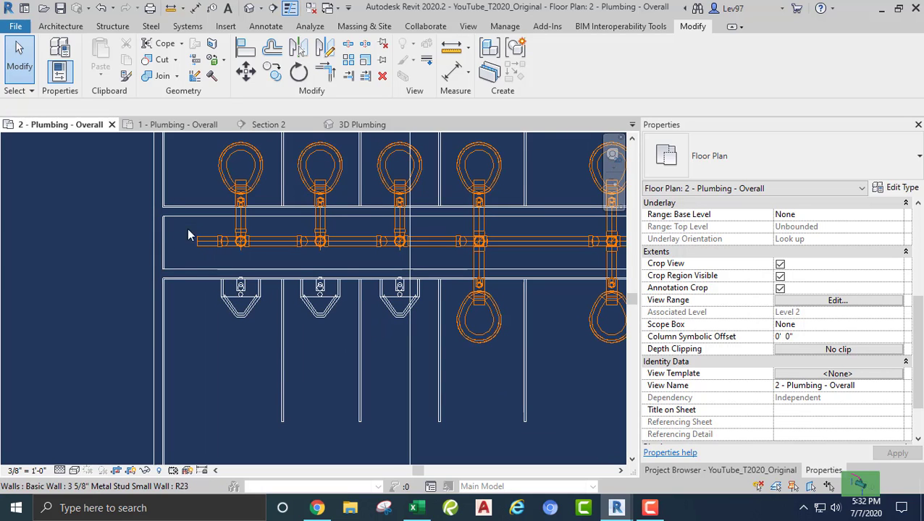
scroll(201, 246, down, 1)
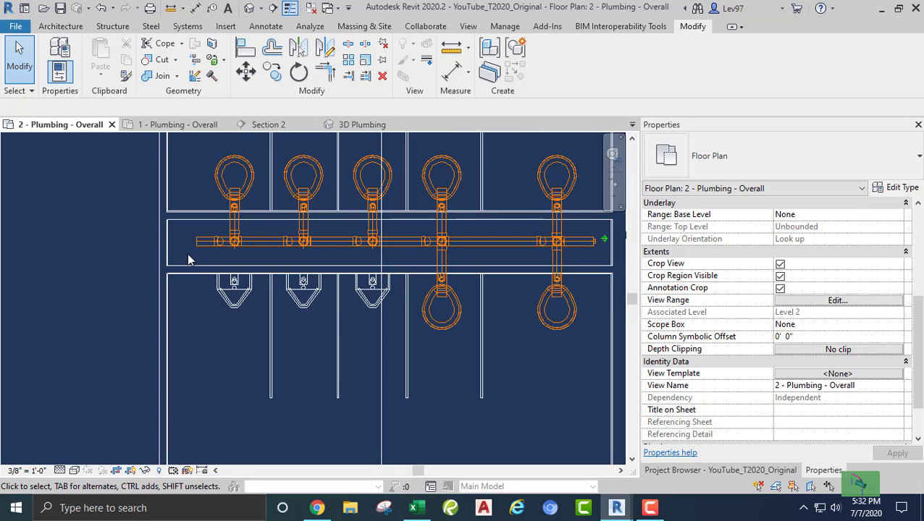
scroll(264, 273, up, 2)
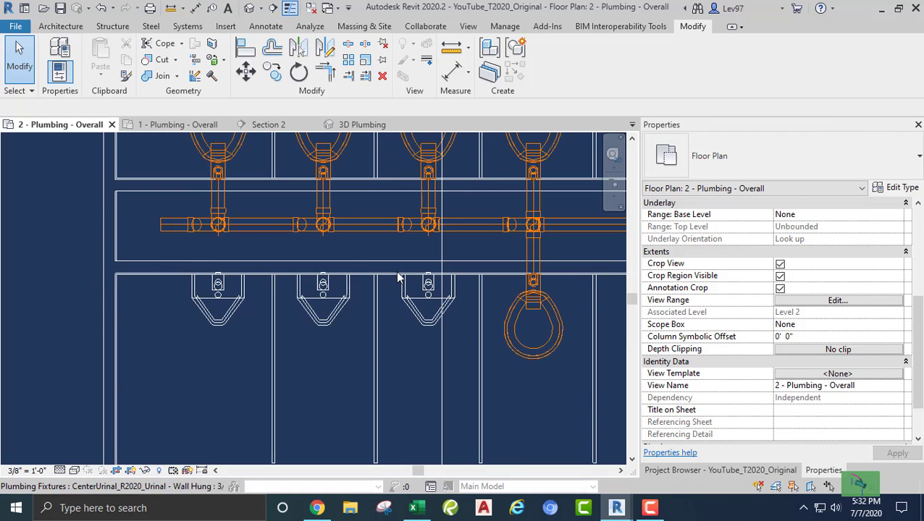
scroll(423, 295, down, 2)
middle_drag(520, 273, 221, 383)
scroll(239, 298, down, 2)
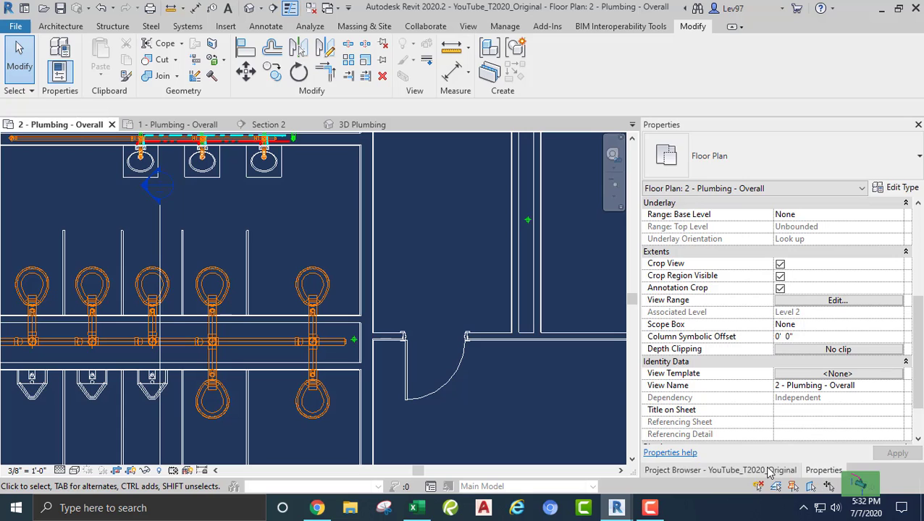
Step: Open the 2 - Plumbing Plot - Waste floor plan and frame the restroom chase with its water closets
click(769, 471)
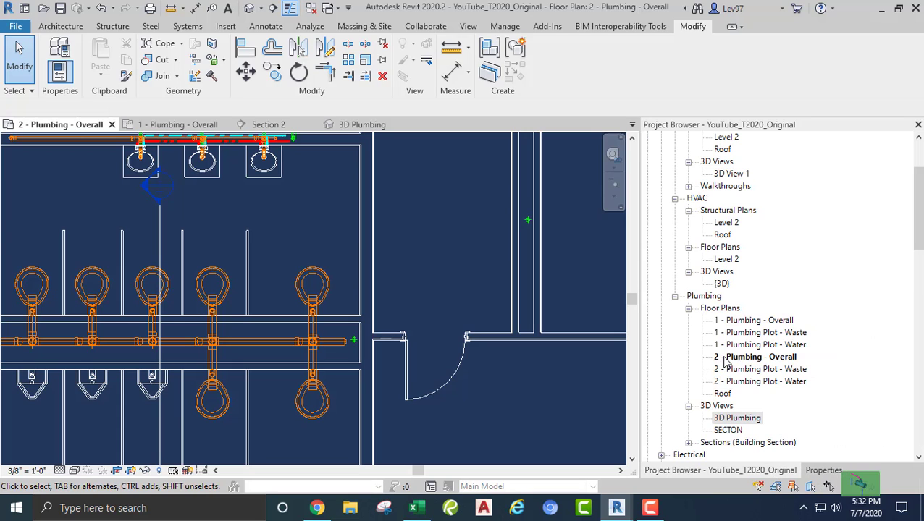
double_click(746, 369)
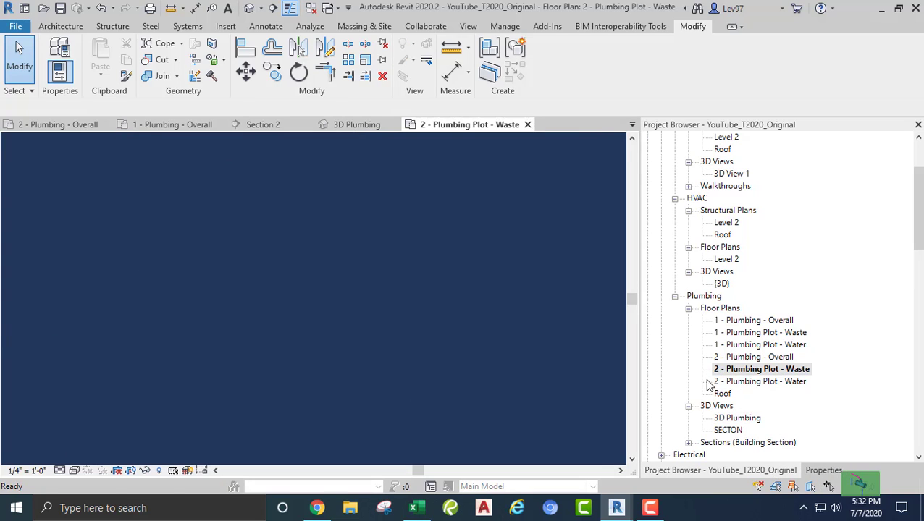
scroll(186, 346, up, 6)
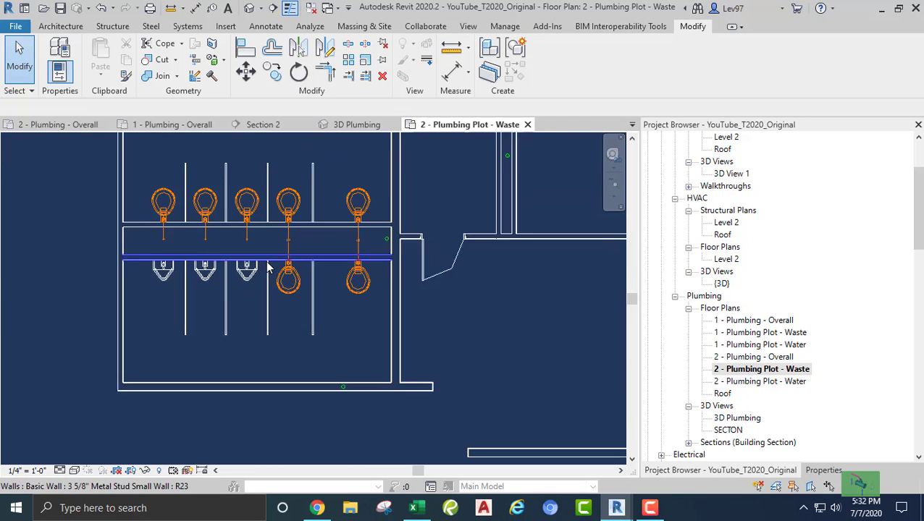
scroll(263, 254, up, 3)
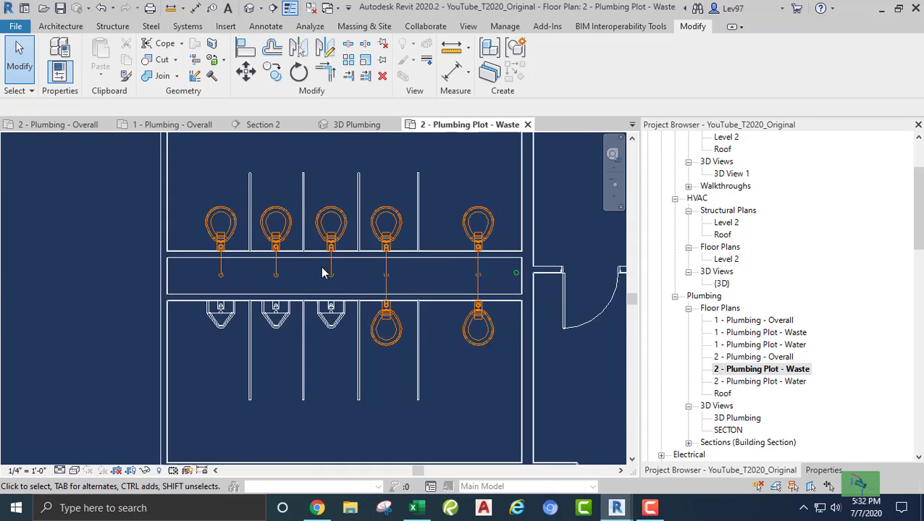
scroll(456, 292, down, 2)
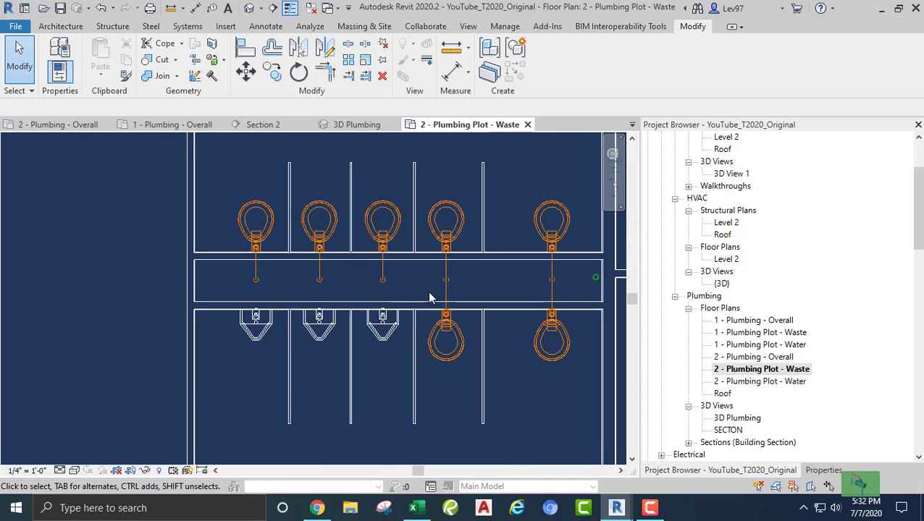
middle_drag(540, 304, 383, 367)
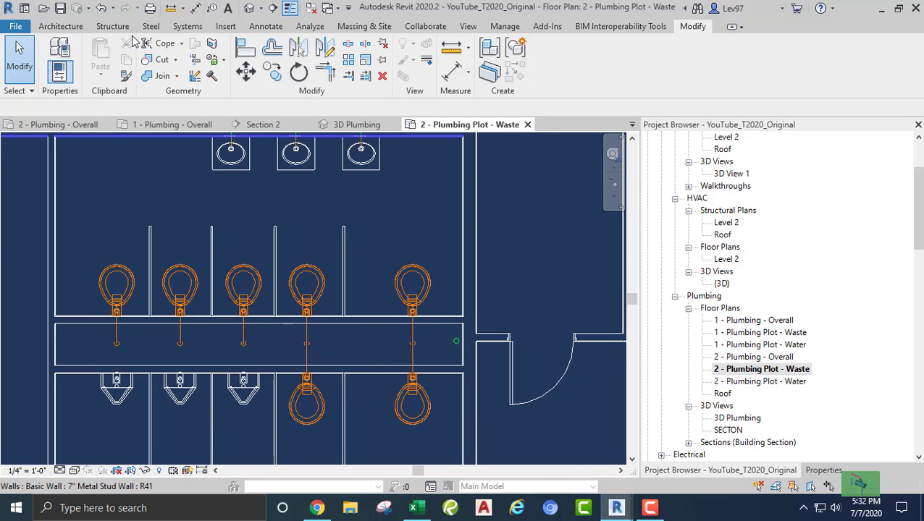
Step: Tag the branch pipe of the third water closet from the left by category, using a horizontal tag with a free-end leader
click(265, 27)
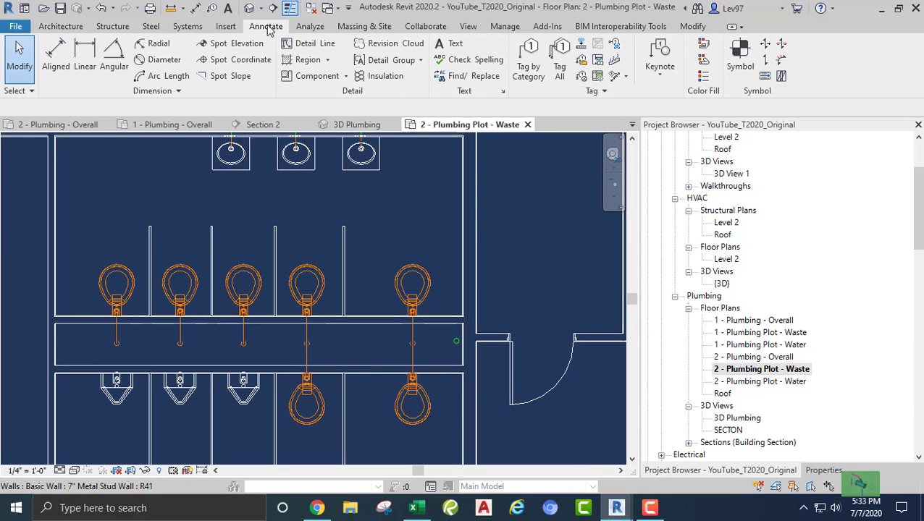
click(528, 72)
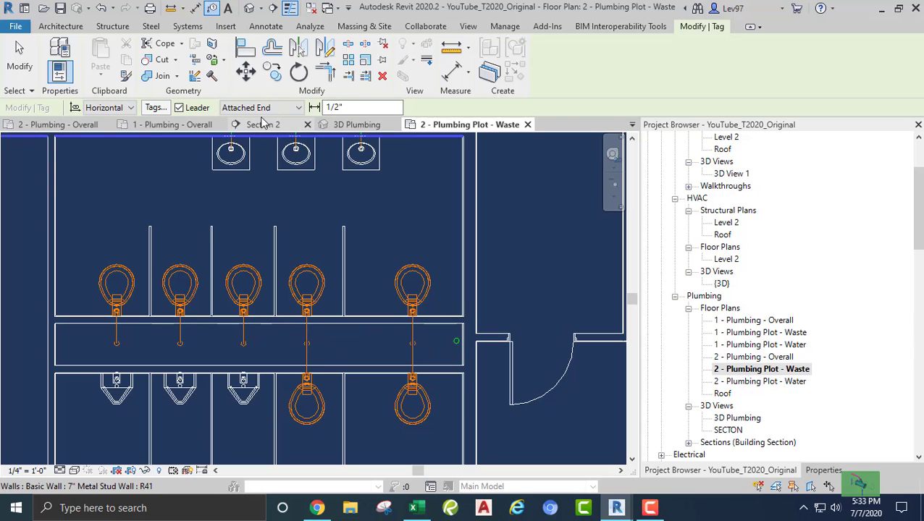
click(299, 107)
click(246, 132)
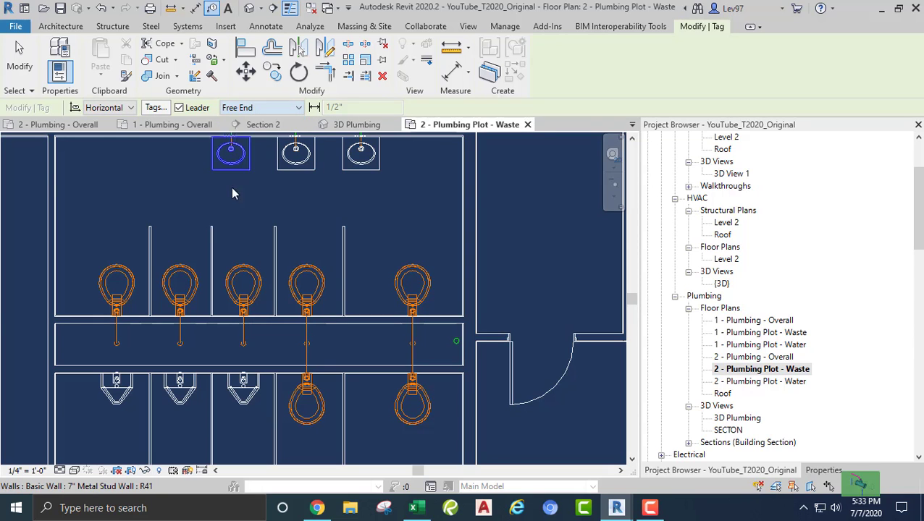
scroll(273, 332, up, 4)
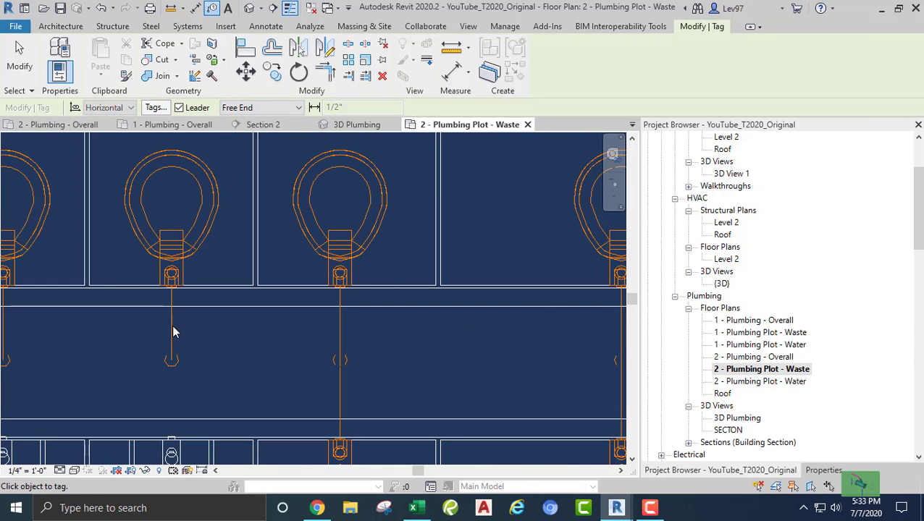
click(173, 332)
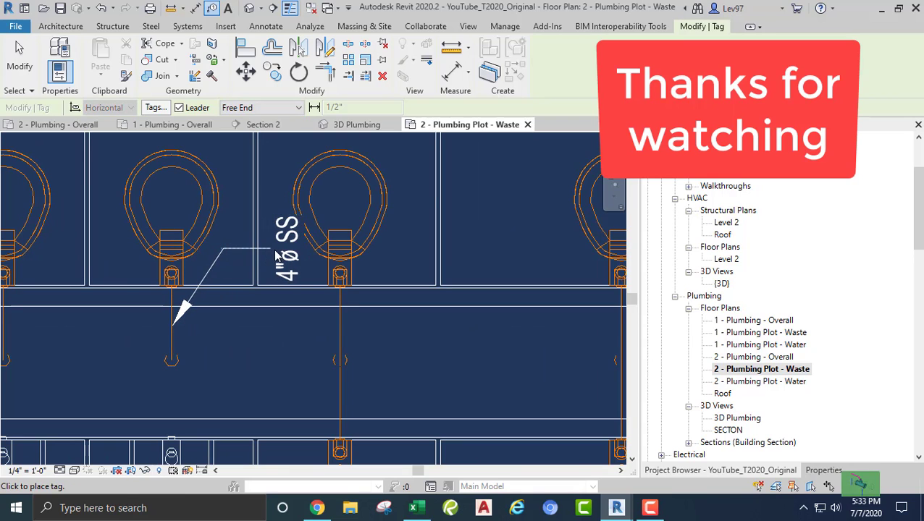
key(space)
click(287, 254)
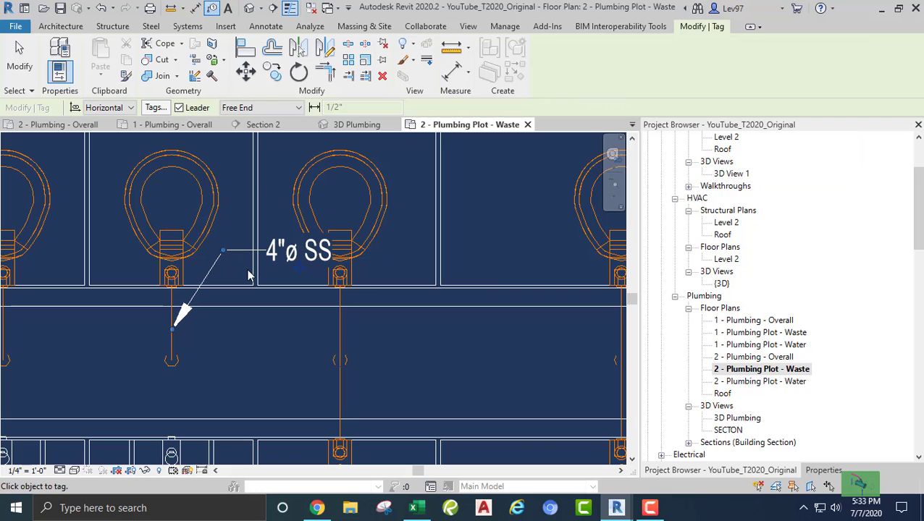
key(Escape)
Step: Move the 4"ø SS pipe tag into the chase, beside and below the end of its branch pipe, clear of the water closets
click(302, 262)
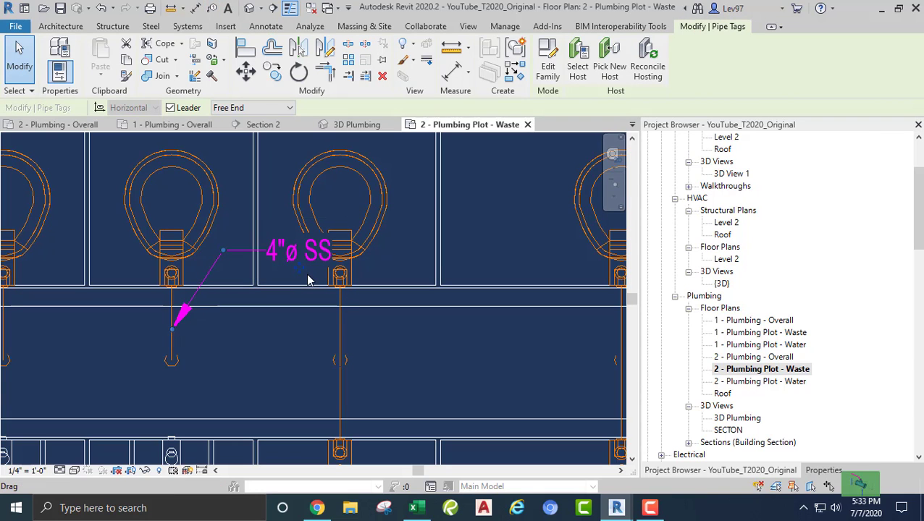
mouse_move(295, 283)
ctrl+mouse_down()
mouse_move(129, 385)
mouse_move(161, 141)
mouse_move(233, 388)
mouse_move(288, 409)
mouse_move(278, 404)
ctrl+mouse_up()
click(242, 409)
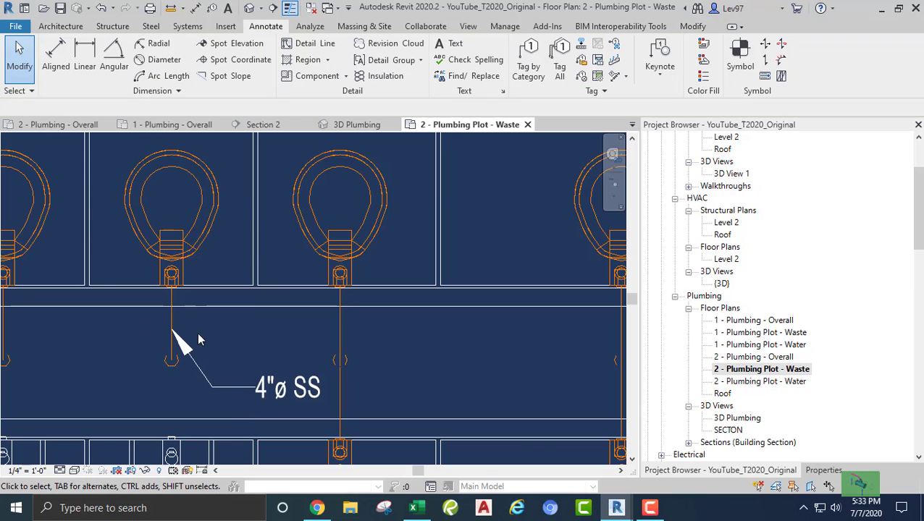